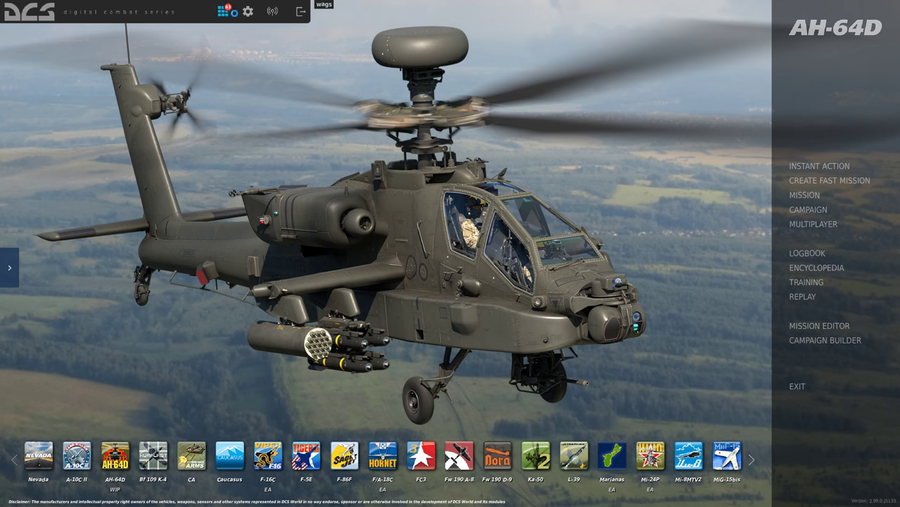
# In the AH-64D special options, set the cyclic trimmer mode to Central Position Trimmer Mode.
pyautogui.click(247, 11)
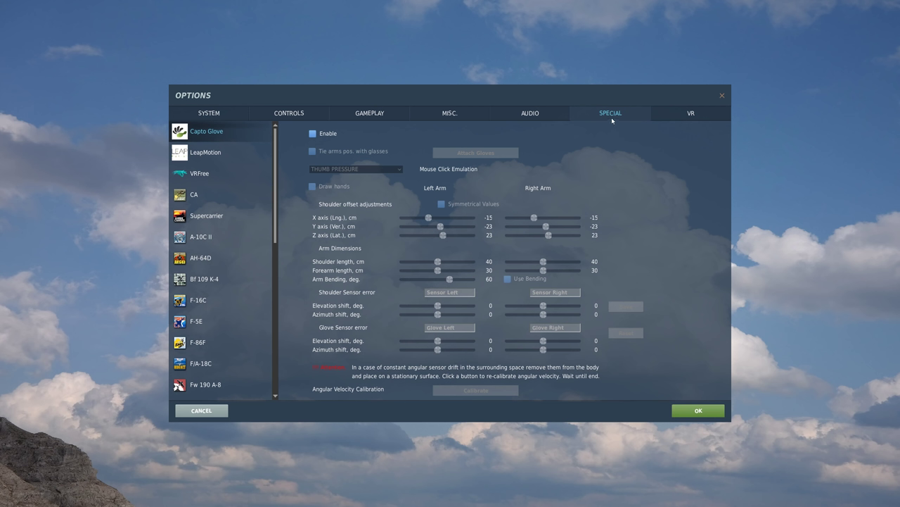
pyautogui.click(203, 262)
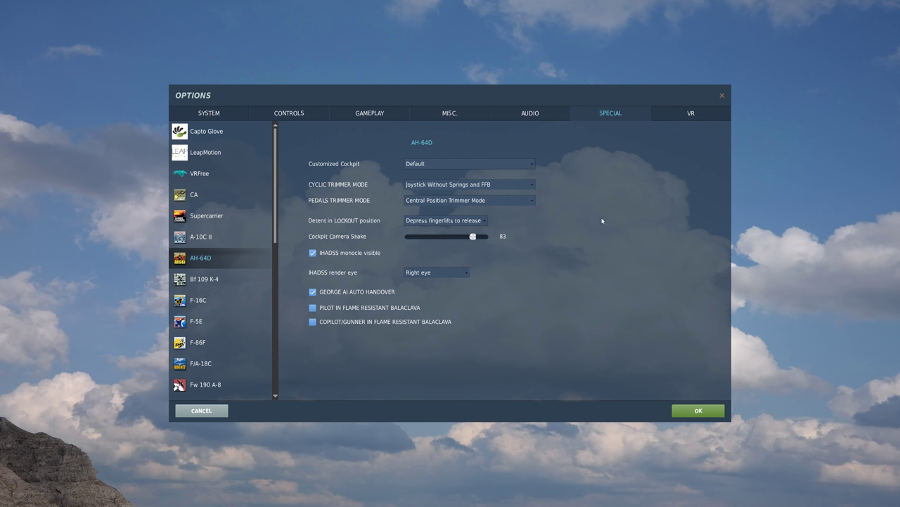
pyautogui.click(450, 184)
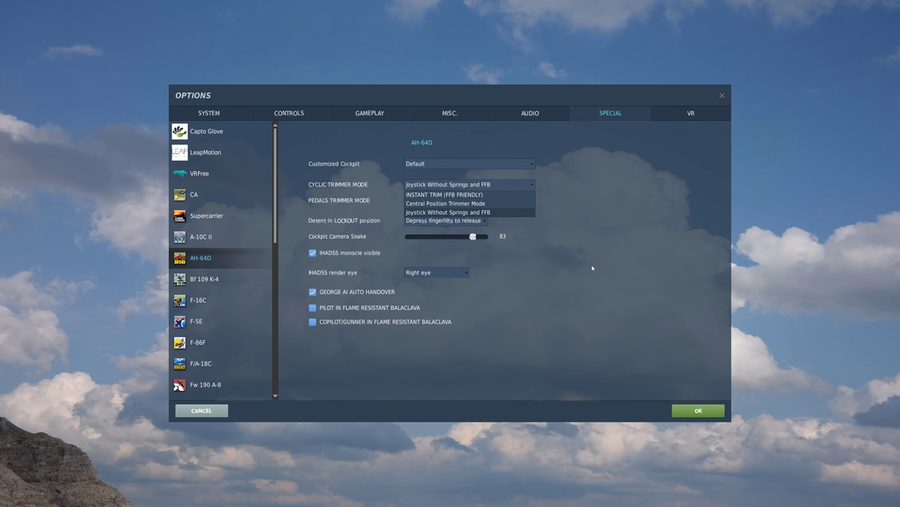
pyautogui.click(454, 204)
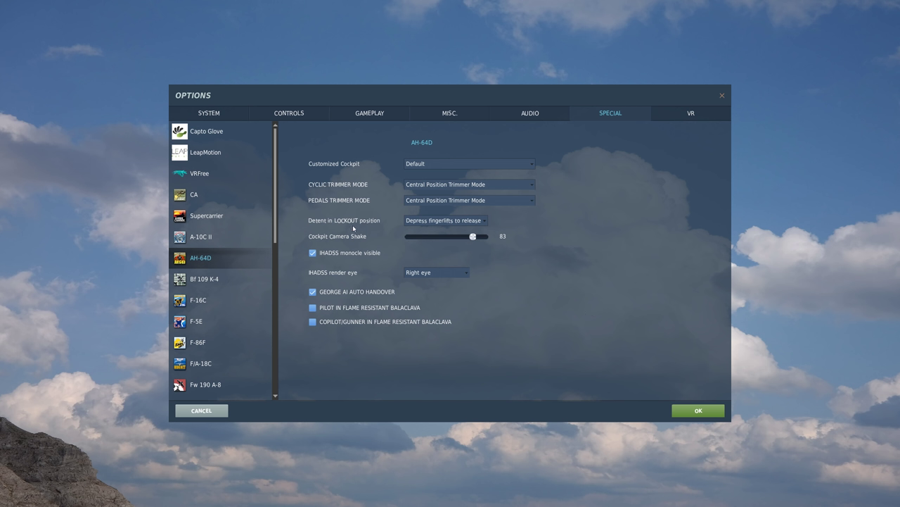
# Review the choices available for the detent in LOCKOUT position and the IHADSS render eye.
pyautogui.click(456, 224)
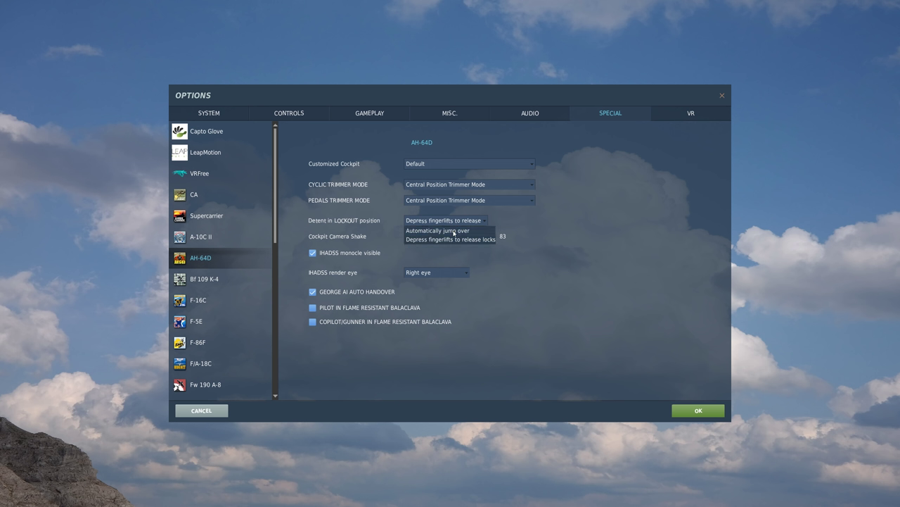
pyautogui.click(612, 290)
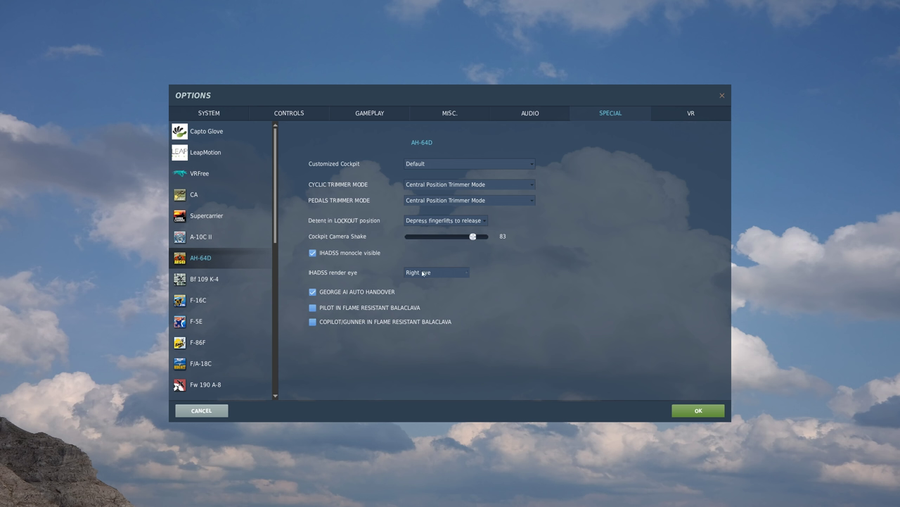
pyautogui.click(423, 273)
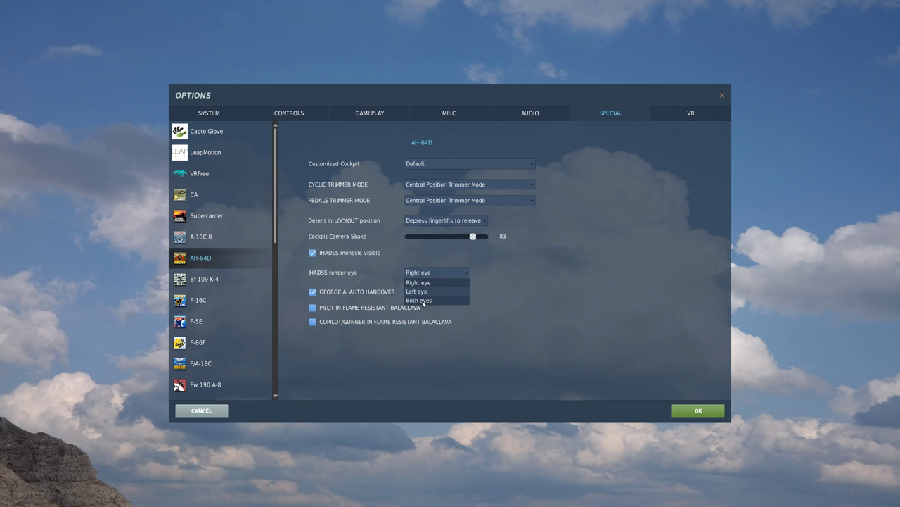
pyautogui.click(563, 314)
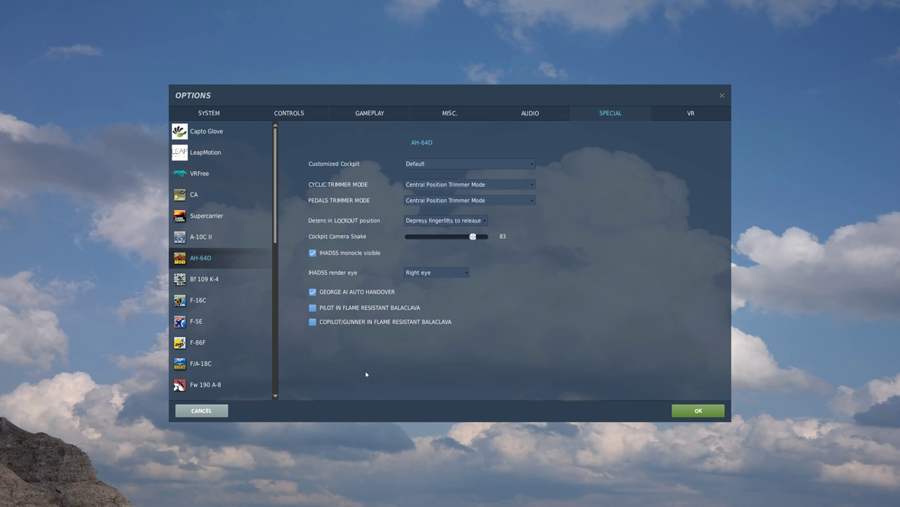
# In the AH-64D George AI Helper controls, assign George AI Helper Interface - Down to JOY_BTN18 on the VPC Throttle.
pyautogui.click(311, 118)
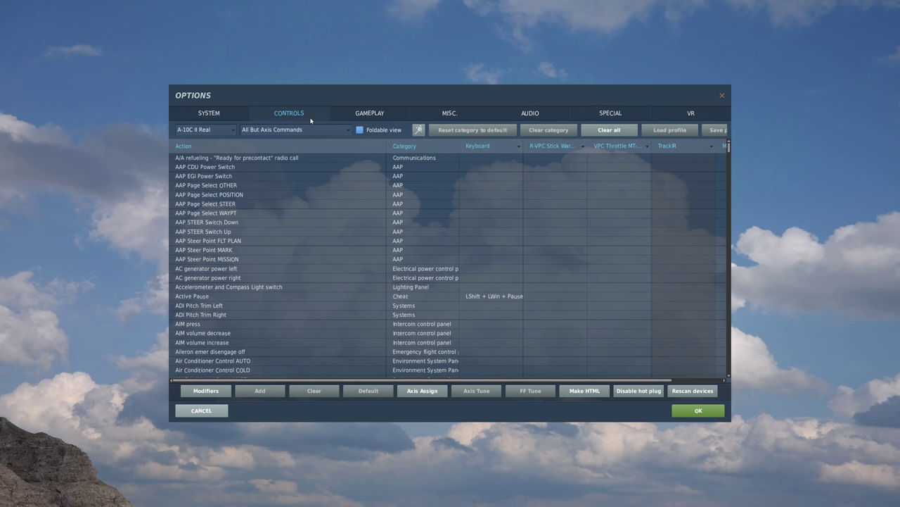
pyautogui.click(235, 131)
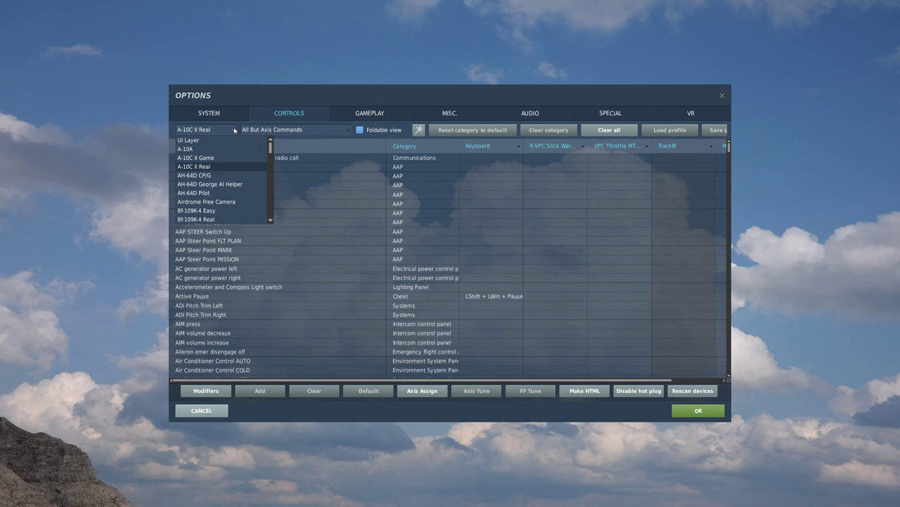
pyautogui.click(225, 185)
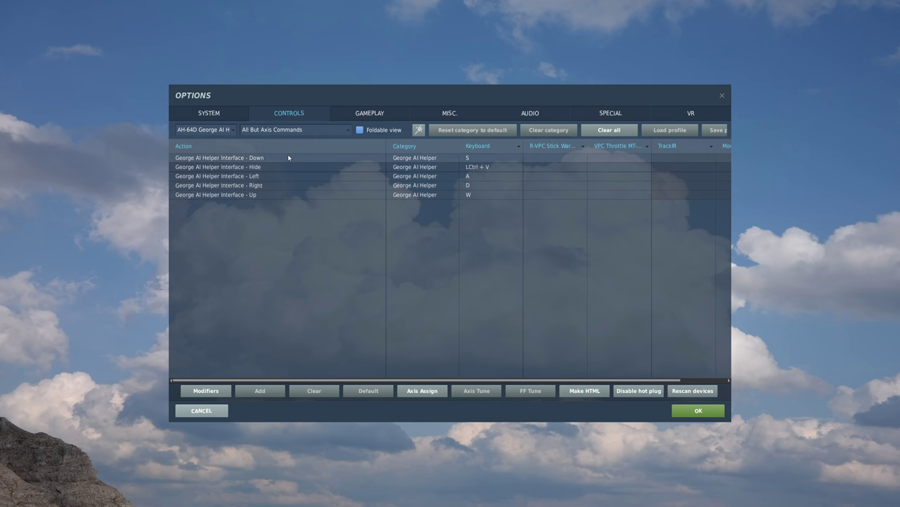
pyautogui.click(623, 158)
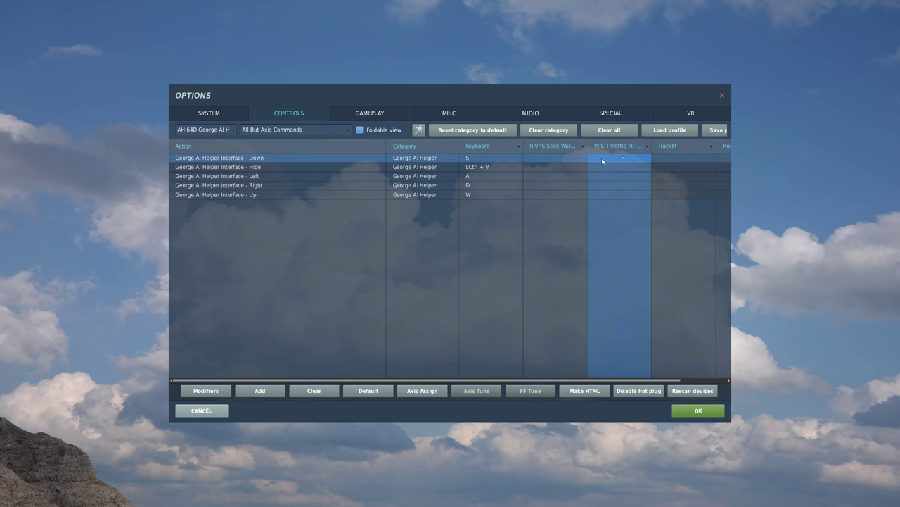
pyautogui.doubleClick(601, 161)
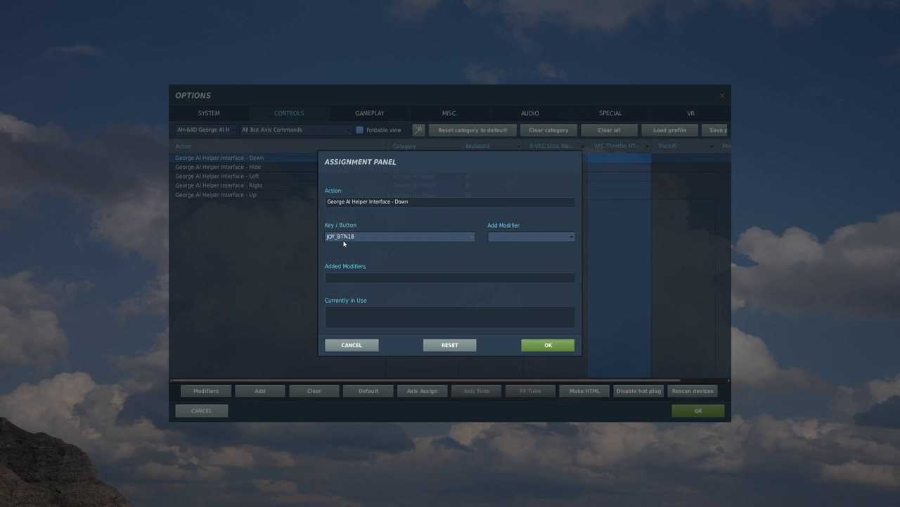
pyautogui.click(528, 345)
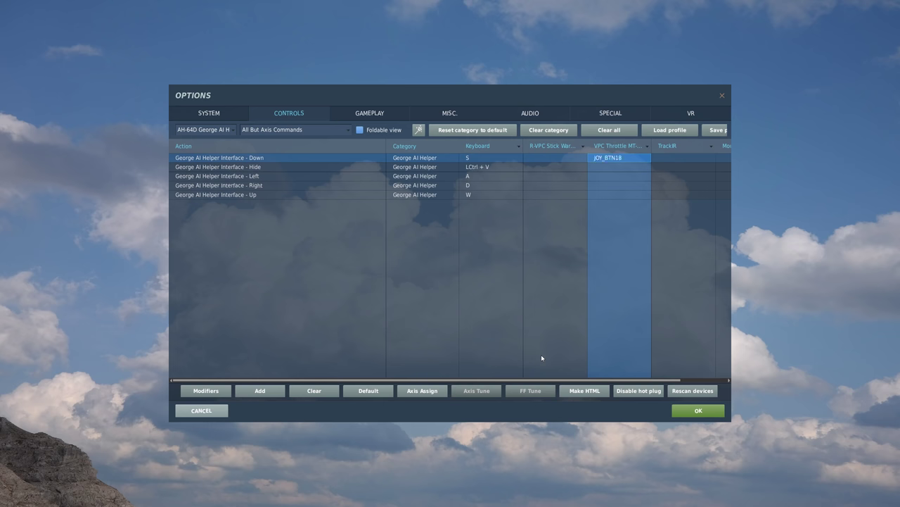
# Assign George AI Helper Interface - Left to JOY_BTN19 and Right to JOY_BTN17 on the VPC Throttle.
pyautogui.click(245, 177)
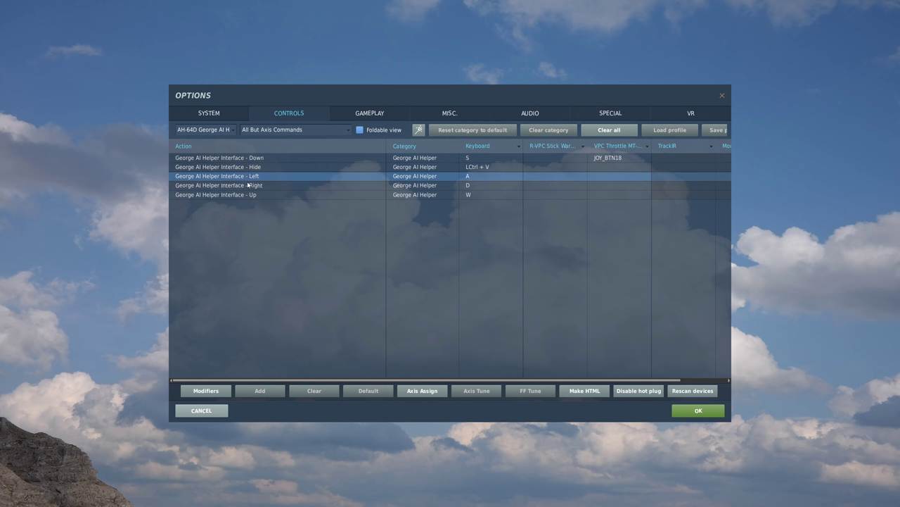
pyautogui.click(608, 177)
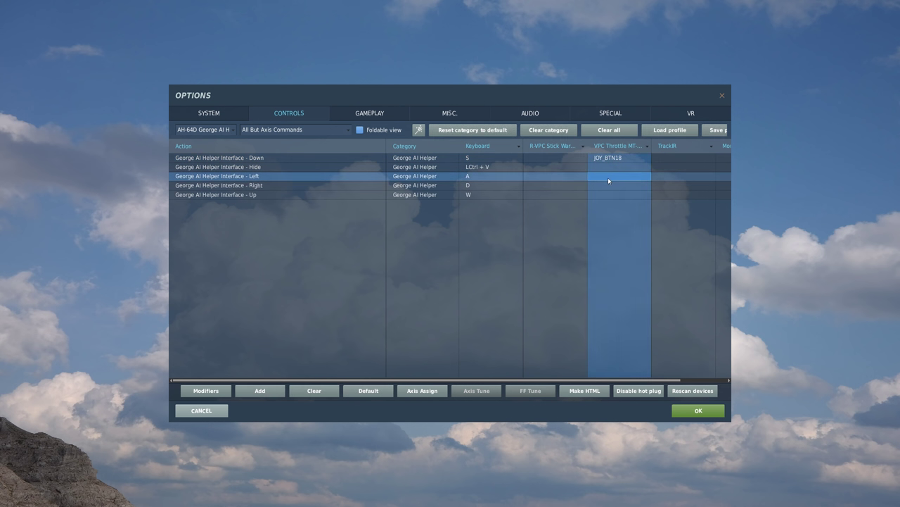
pyautogui.doubleClick(608, 178)
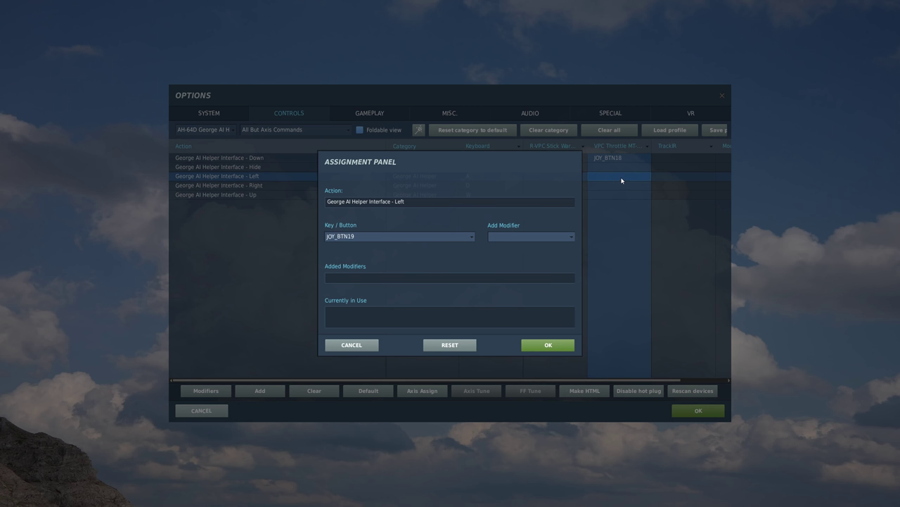
pyautogui.click(562, 342)
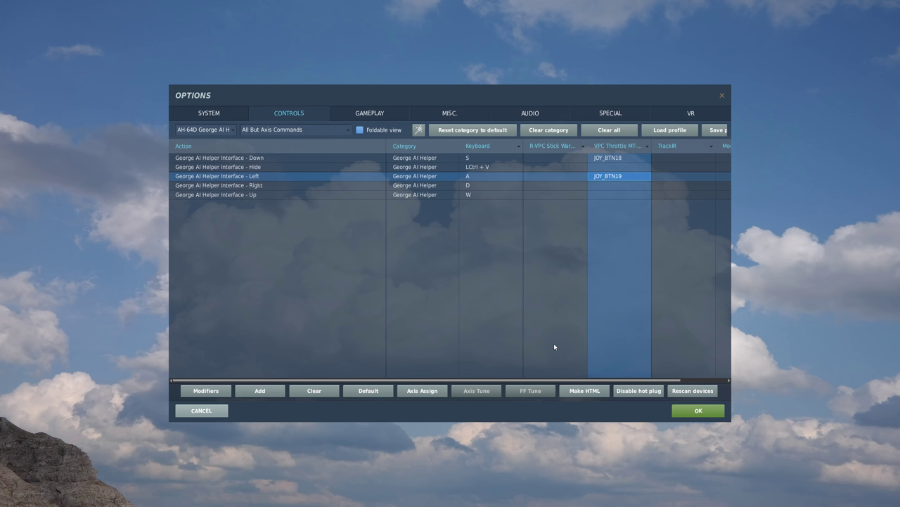
pyautogui.click(275, 185)
pyautogui.doubleClick(613, 185)
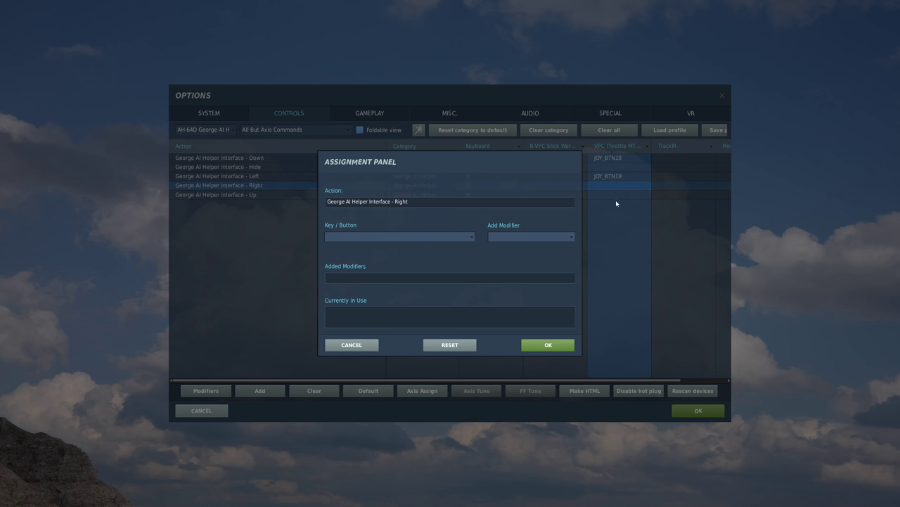
pyautogui.click(548, 345)
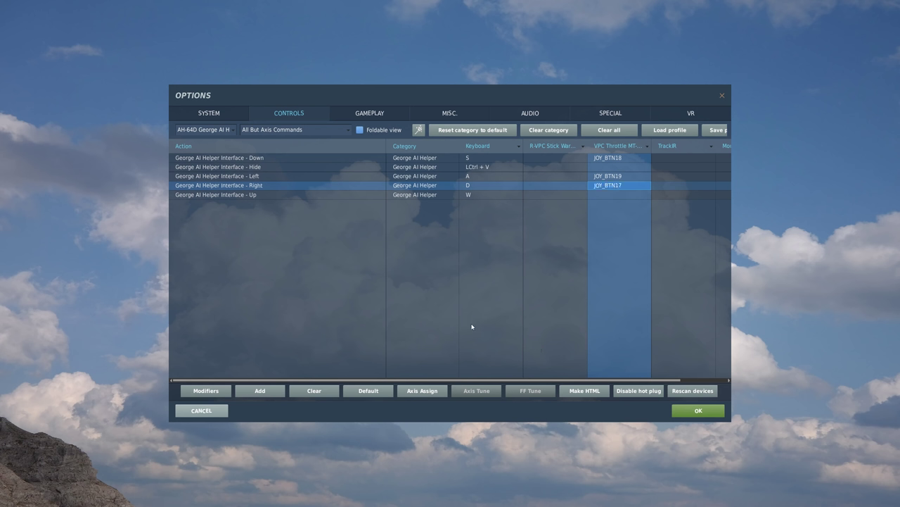
# Assign George AI Helper Interface - Up to JOY_BTN20 on the VPC Throttle.
pyautogui.click(269, 195)
pyautogui.doubleClick(602, 193)
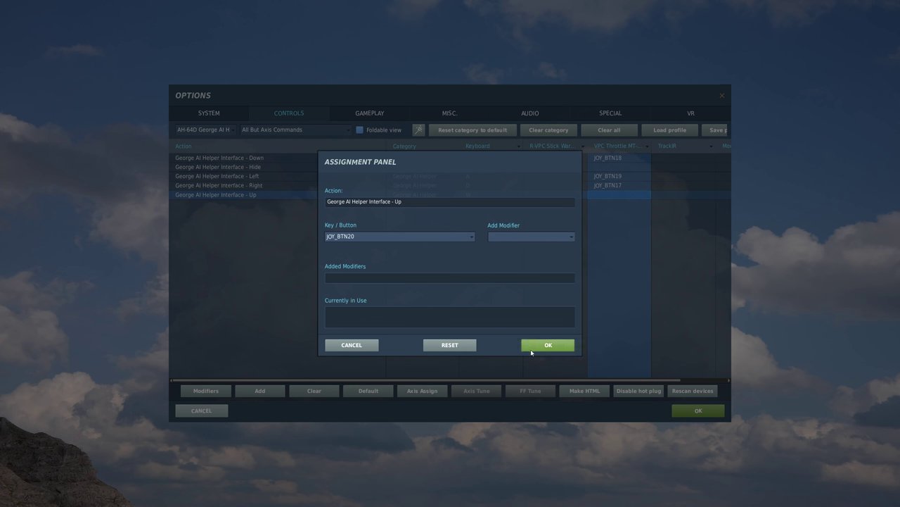
pyautogui.click(530, 349)
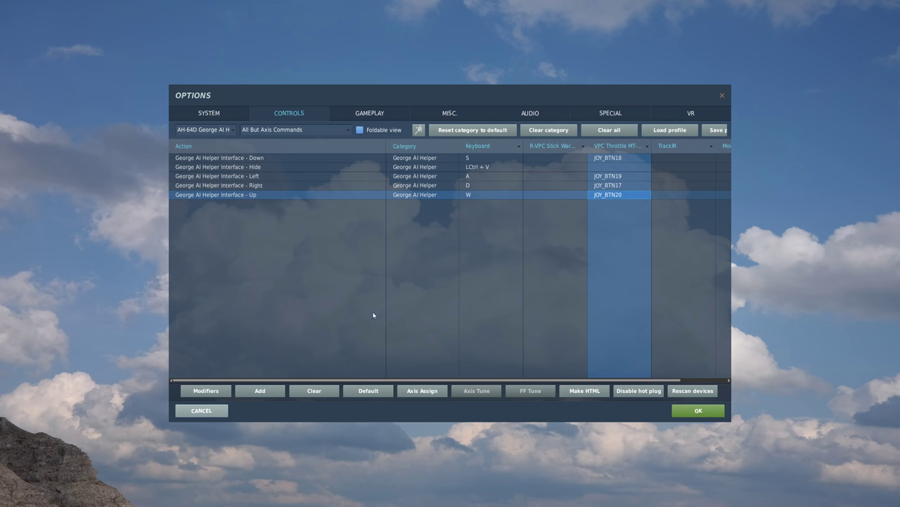
pyautogui.click(317, 245)
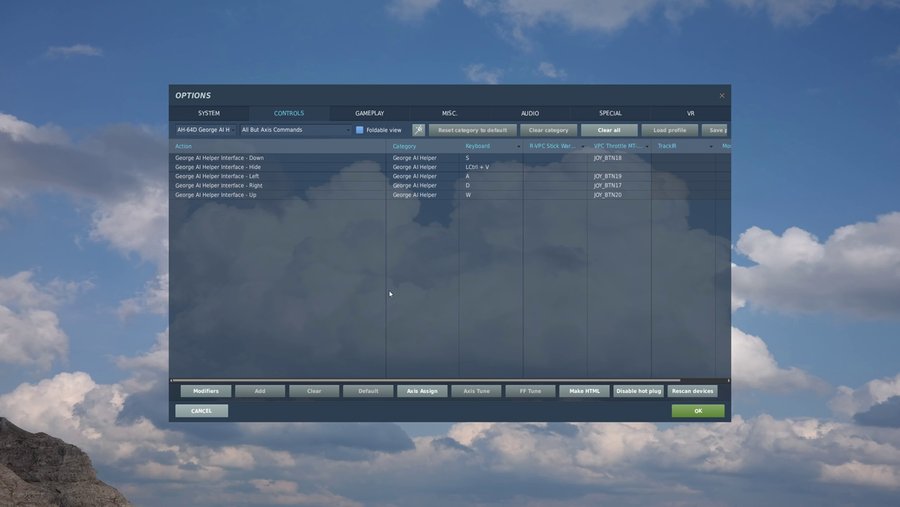
# Switch the control bindings to AH-64D Pilot and search the commands for "apu".
pyautogui.click(232, 132)
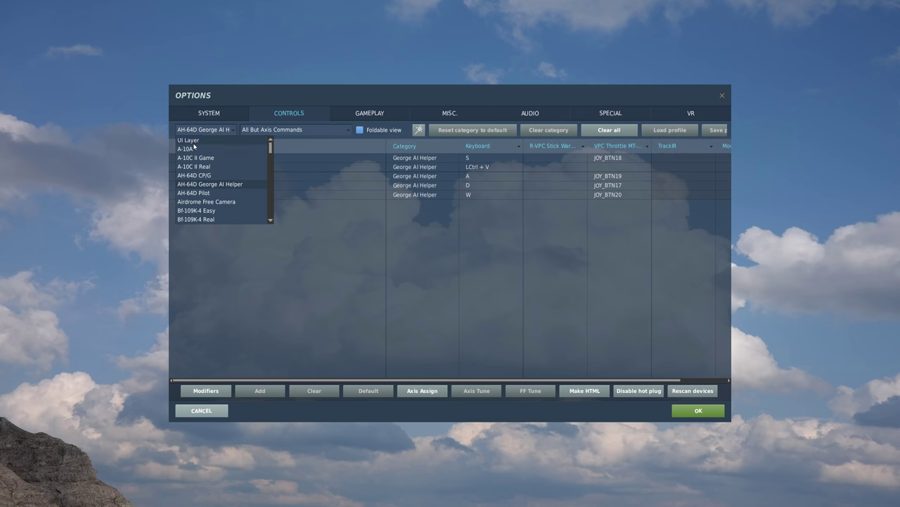
pyautogui.click(213, 193)
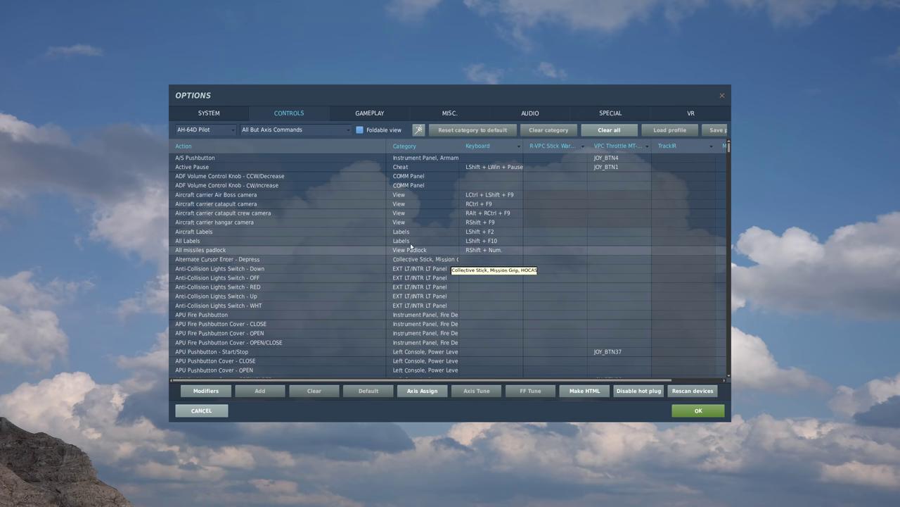
pyautogui.click(276, 131)
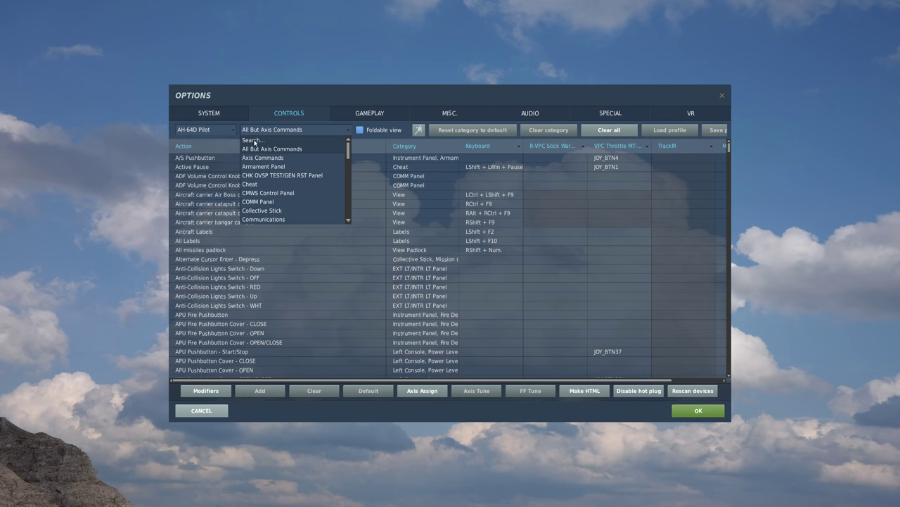
pyautogui.click(254, 141)
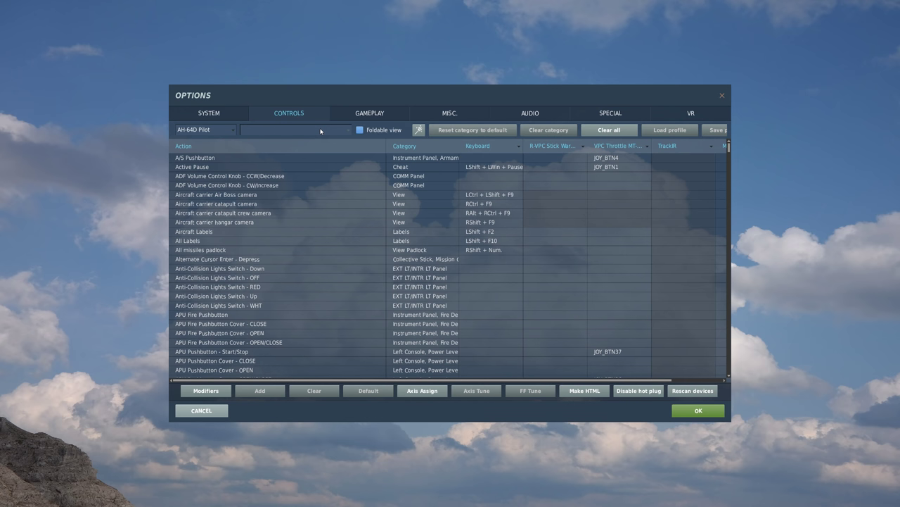
pyautogui.write('apu')
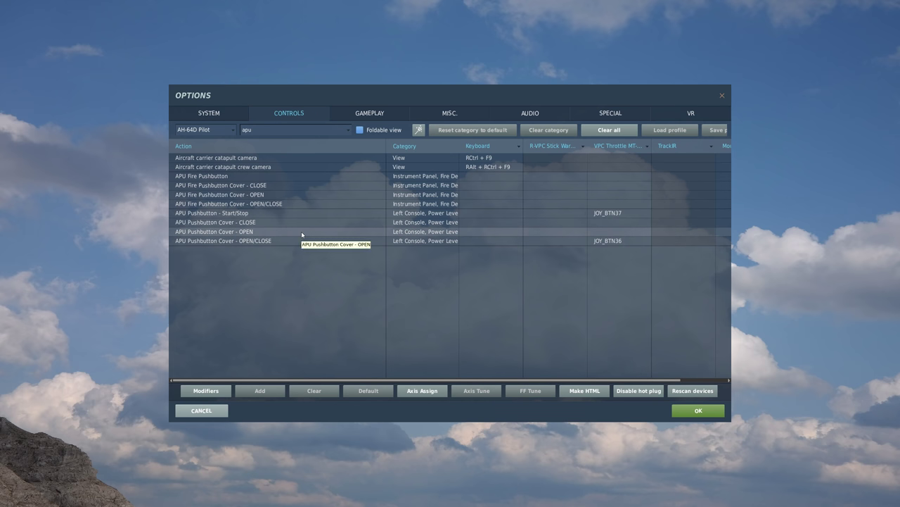
# List the AH-64D Pilot axis commands and clear that category's assignments for the R-VPC Stick.
pyautogui.click(347, 131)
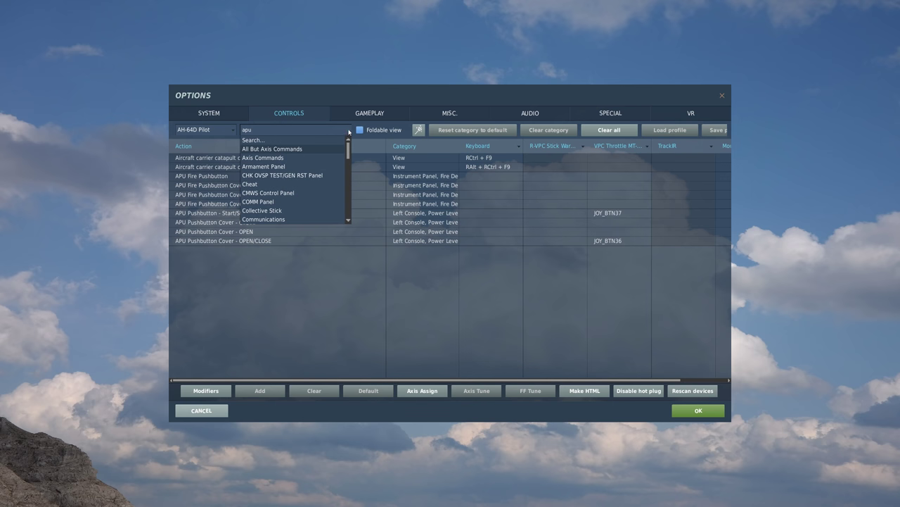
pyautogui.click(282, 159)
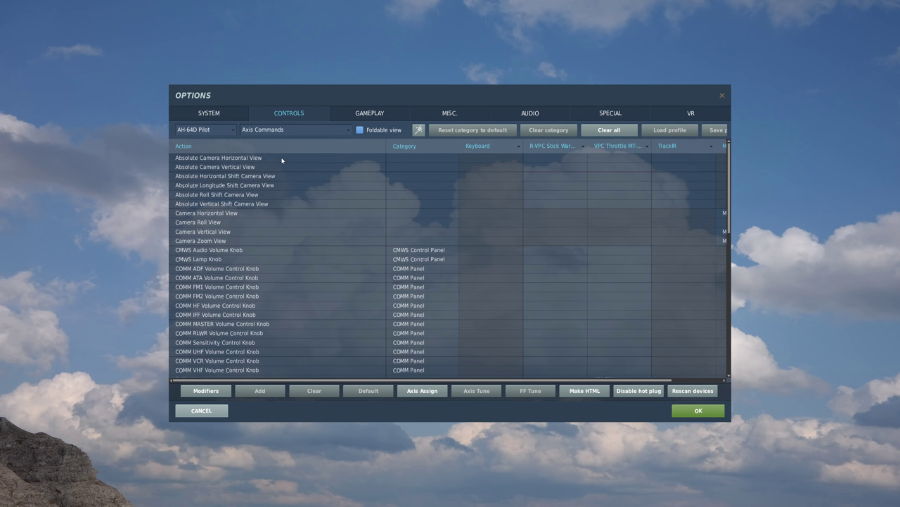
pyautogui.scroll(-5, 499, 262)
pyautogui.scroll(-8, 500, 263)
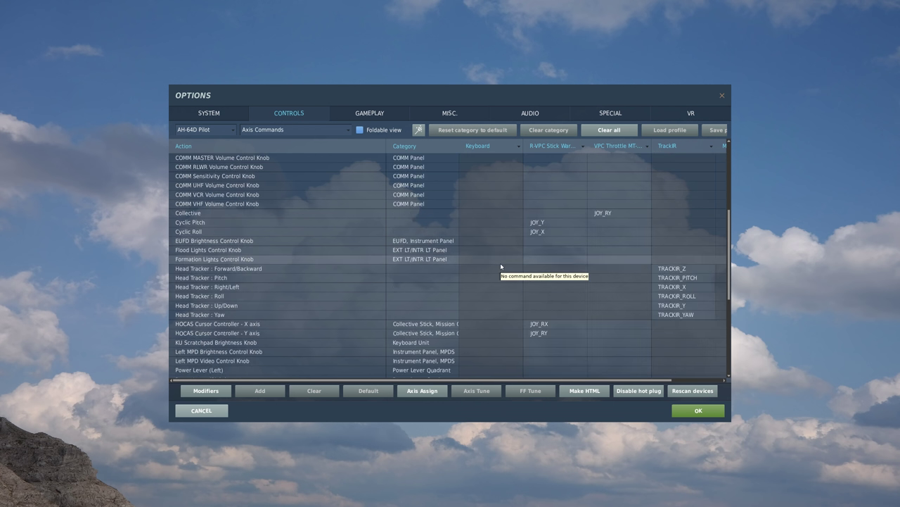
pyautogui.scroll(9, 576, 278)
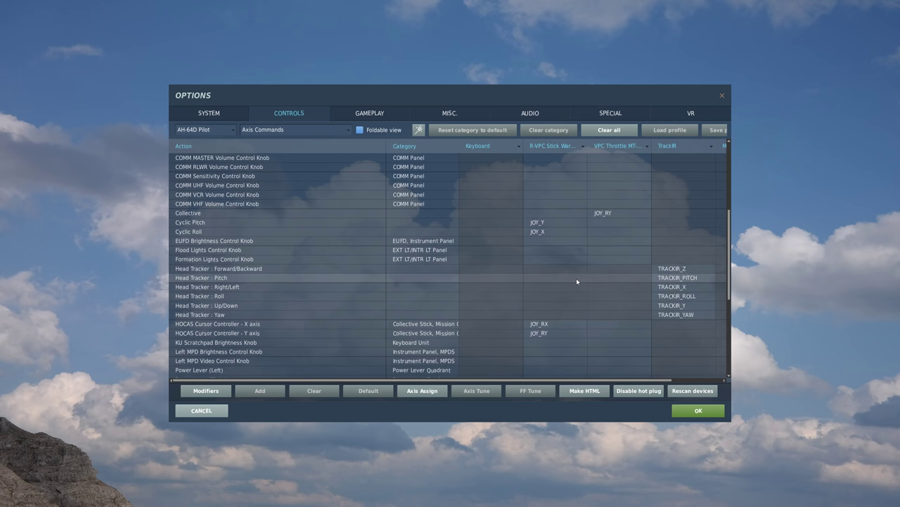
pyautogui.scroll(-3, 571, 270)
pyautogui.scroll(-1, 571, 268)
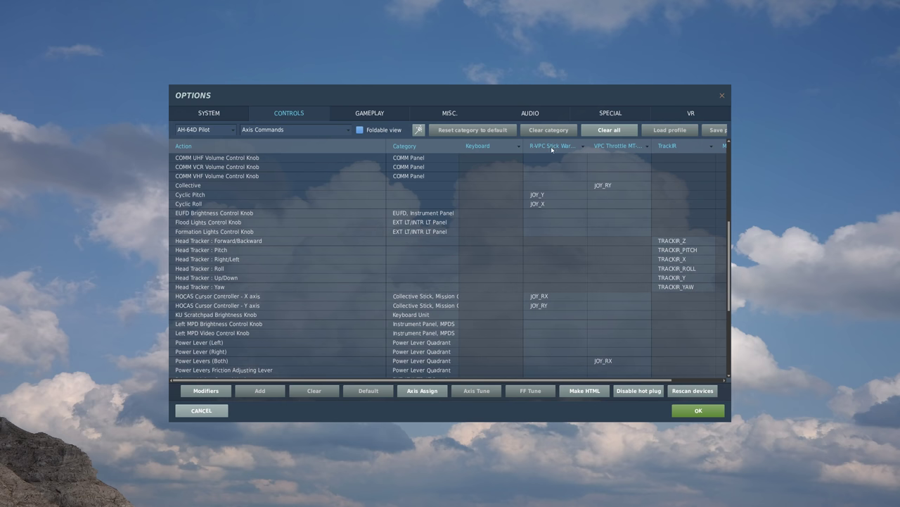
pyautogui.click(551, 196)
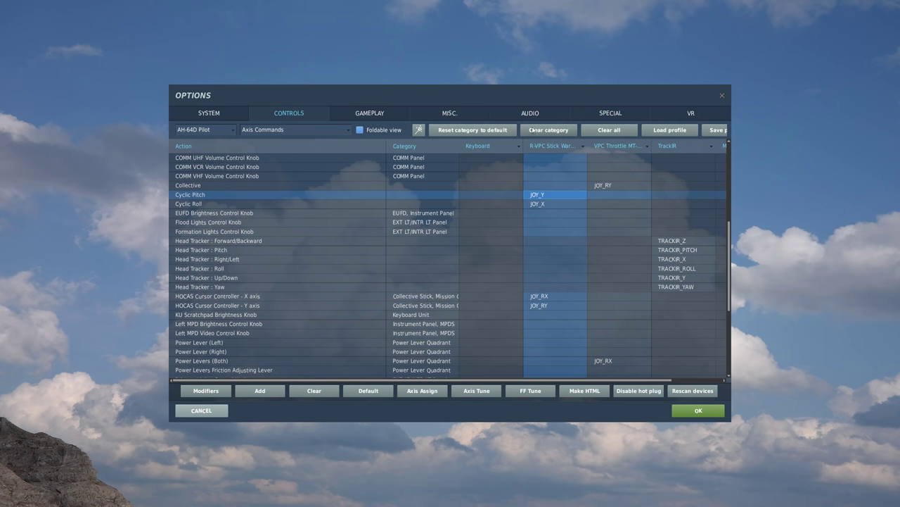
pyautogui.click(547, 130)
pyautogui.click(422, 276)
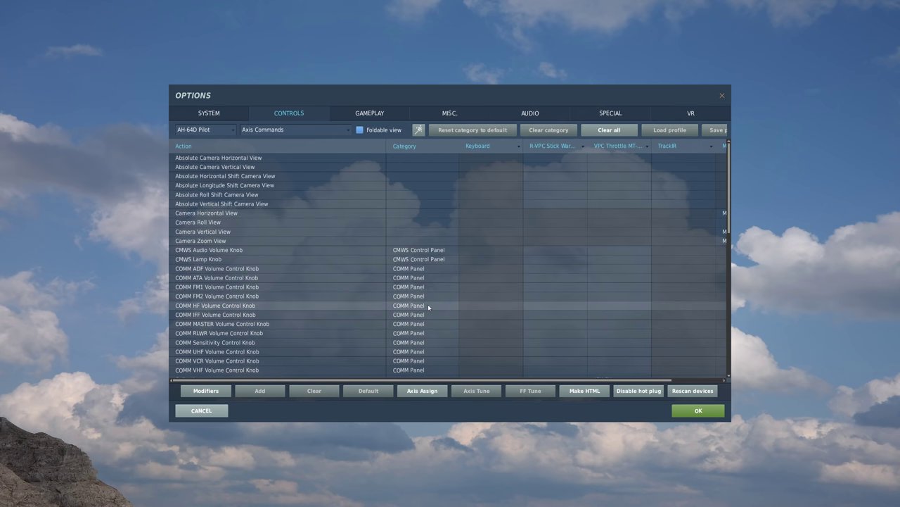
# Clear all Axis Commands assignments for the VPC Throttle MT-50CM3 in the AH-64D Pilot bindings.
pyautogui.scroll(-5, 566, 267)
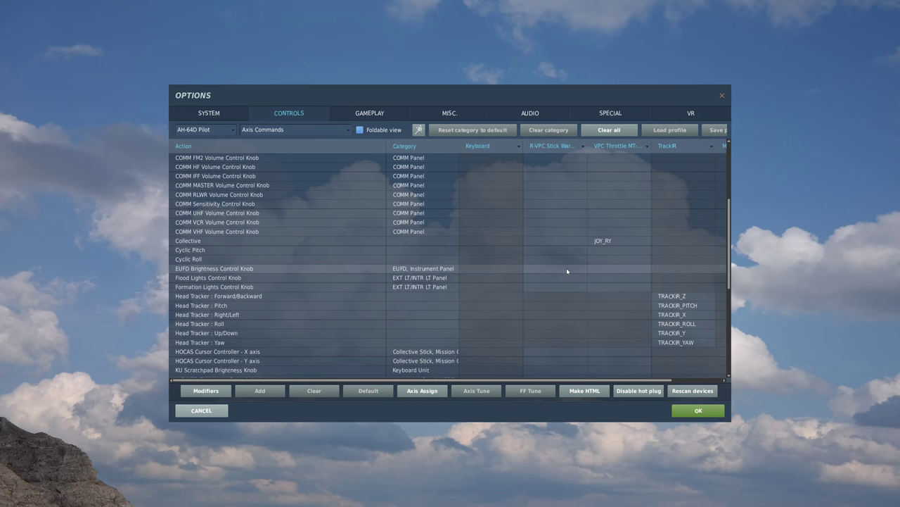
pyautogui.click(610, 241)
pyautogui.click(548, 130)
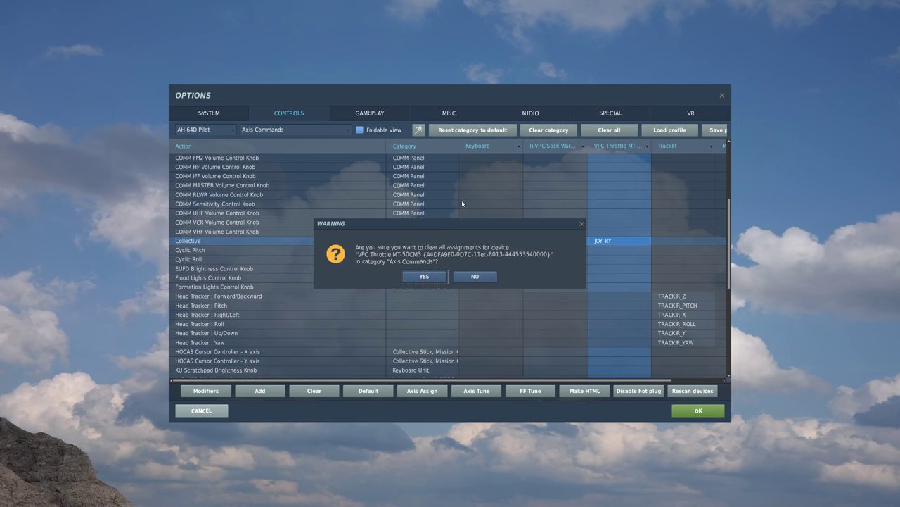
pyautogui.click(416, 276)
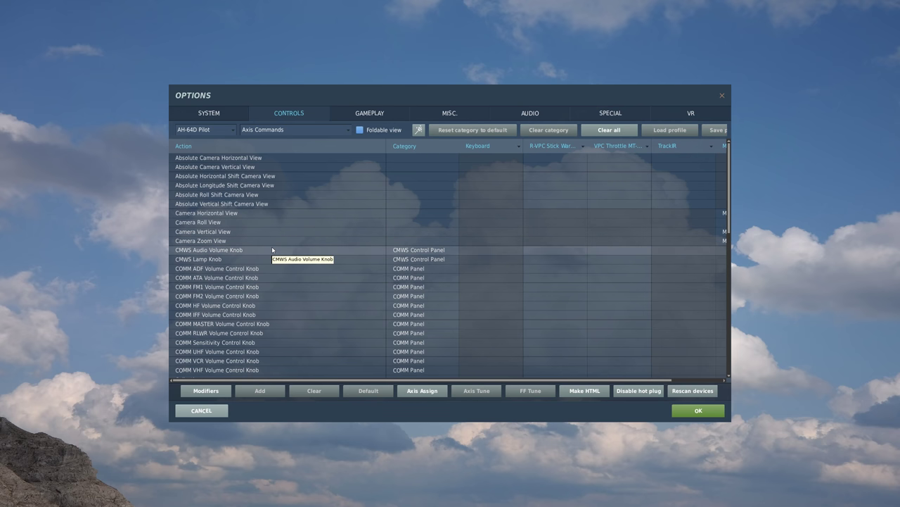
# Assign the Collective axis to JOY_RY on the VPC Throttle.
pyautogui.scroll(-1, 275, 249)
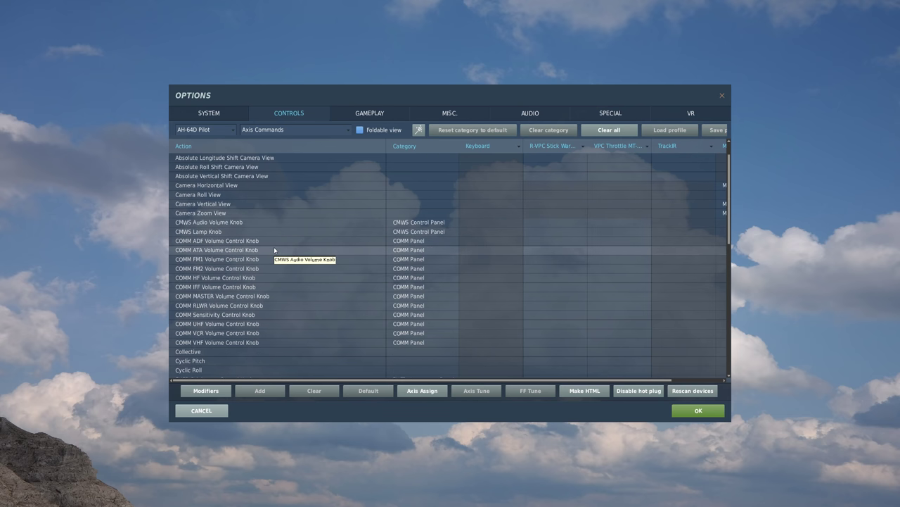
pyautogui.click(189, 352)
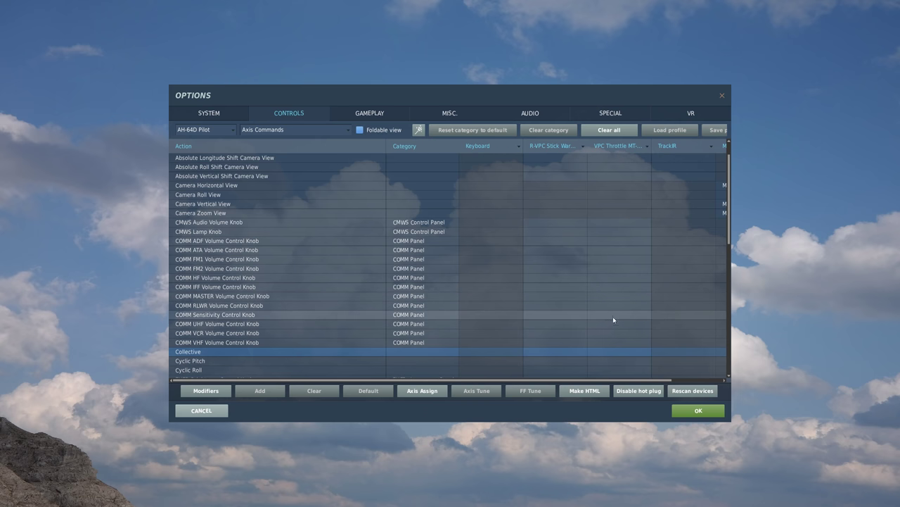
pyautogui.click(619, 351)
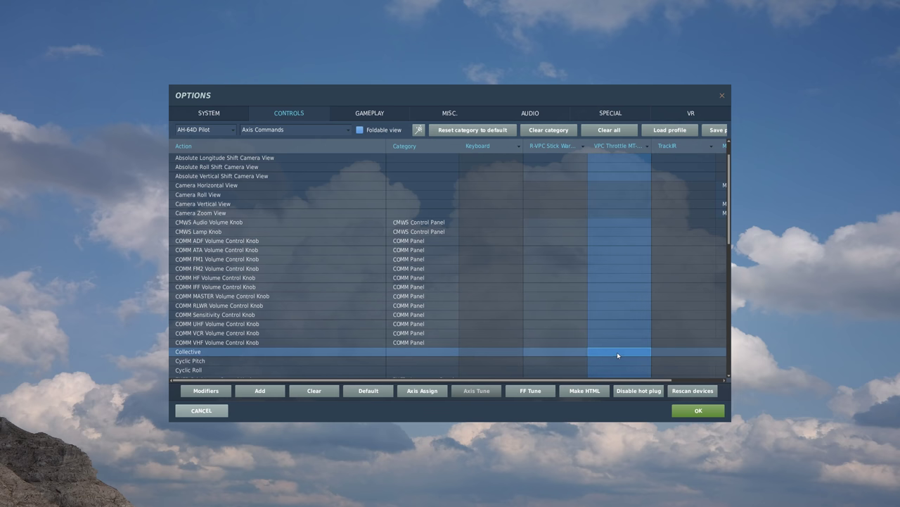
pyautogui.doubleClick(619, 352)
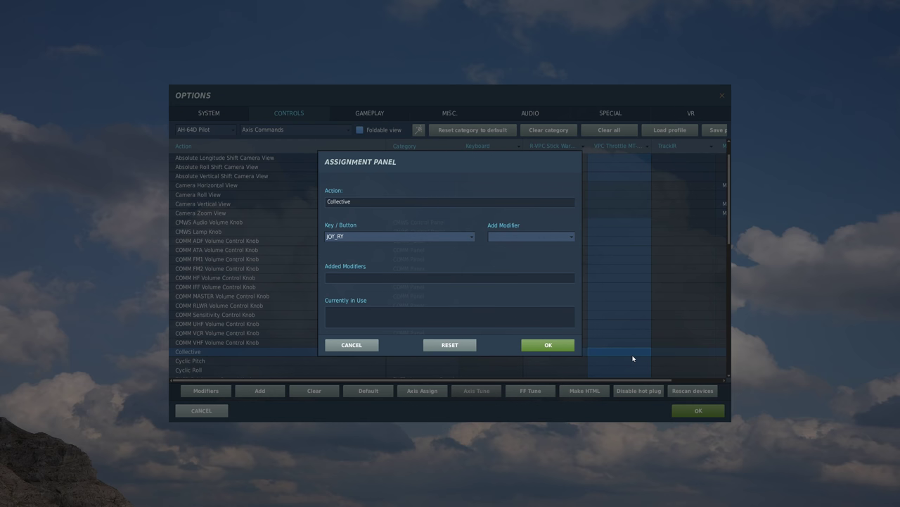
pyautogui.click(548, 345)
# Assign the Cyclic Pitch axis to JOY_Y on the R-VPC Stick.
pyautogui.scroll(-1, 623, 288)
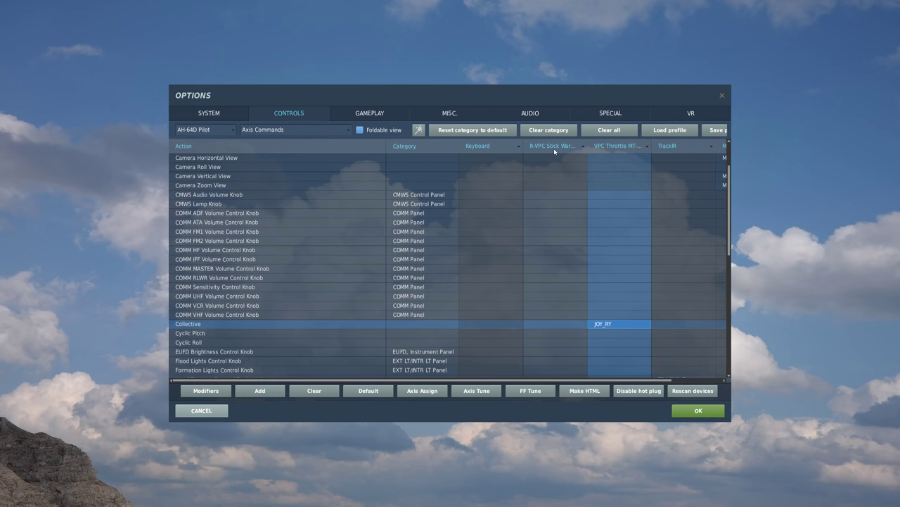
pyautogui.click(208, 337)
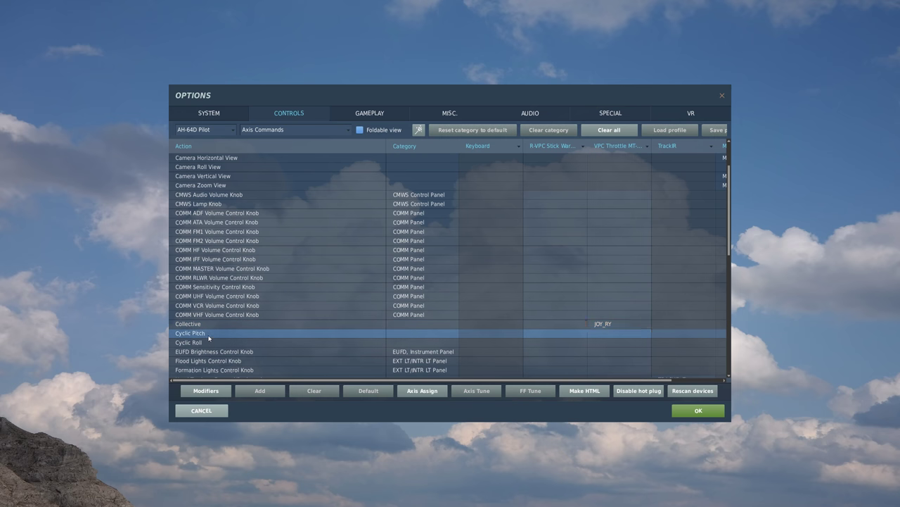
pyautogui.click(539, 335)
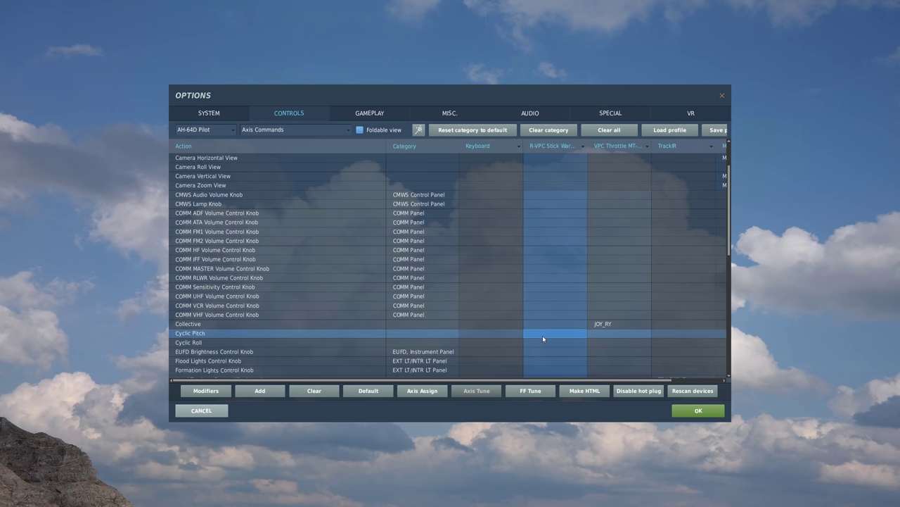
pyautogui.doubleClick(543, 336)
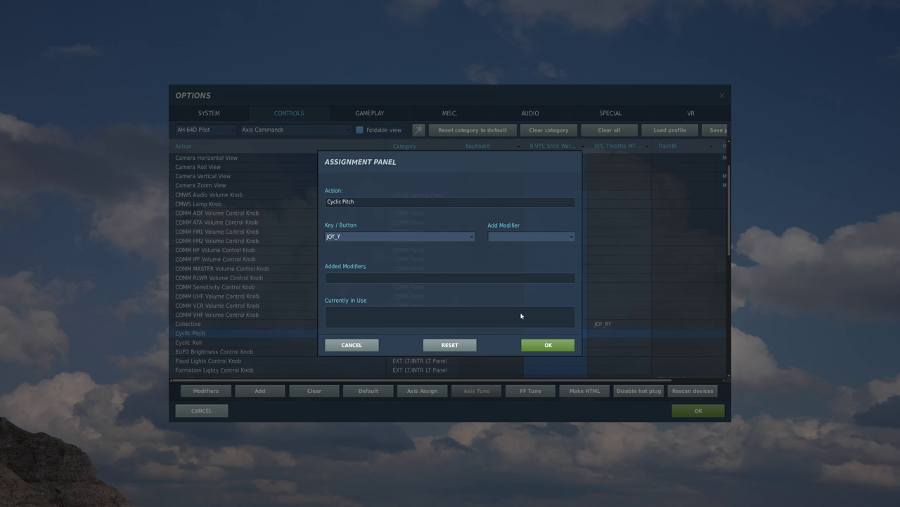
pyautogui.click(548, 344)
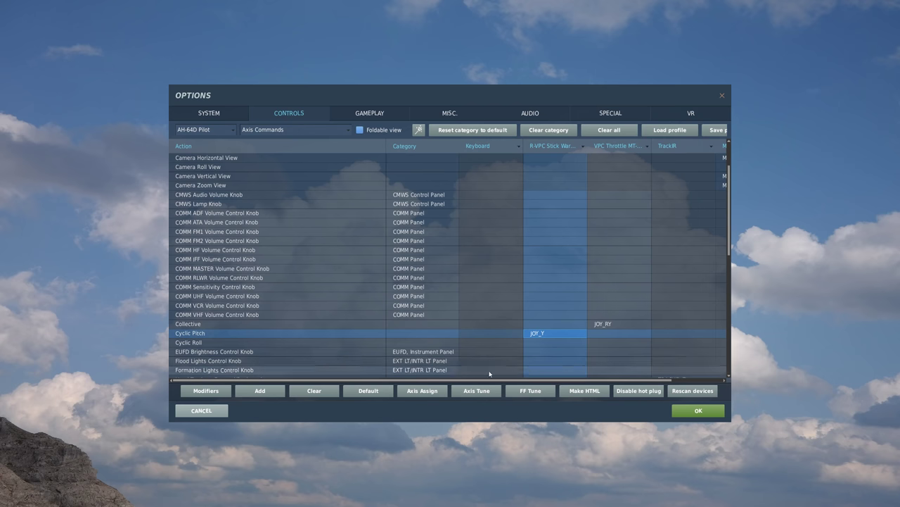
# Assign the Cyclic Roll axis to JOY_X on the R-VPC Stick.
pyautogui.click(208, 344)
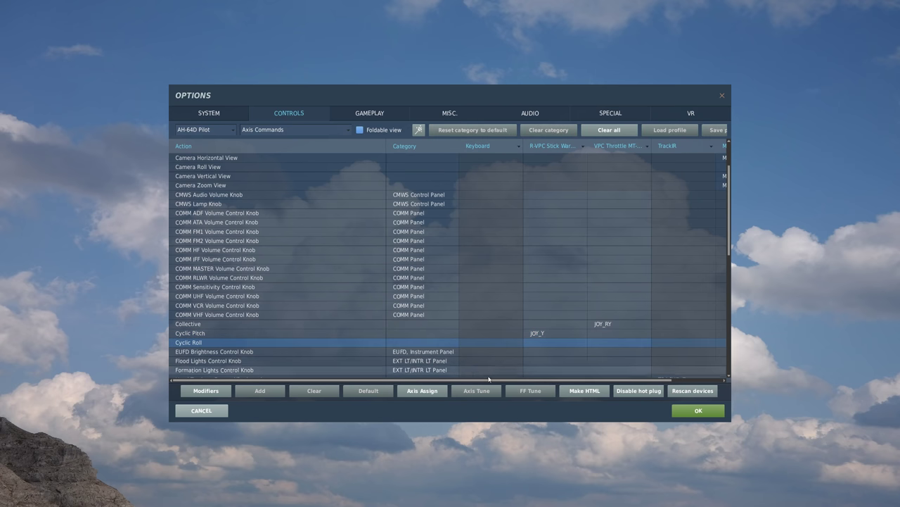
pyautogui.click(562, 344)
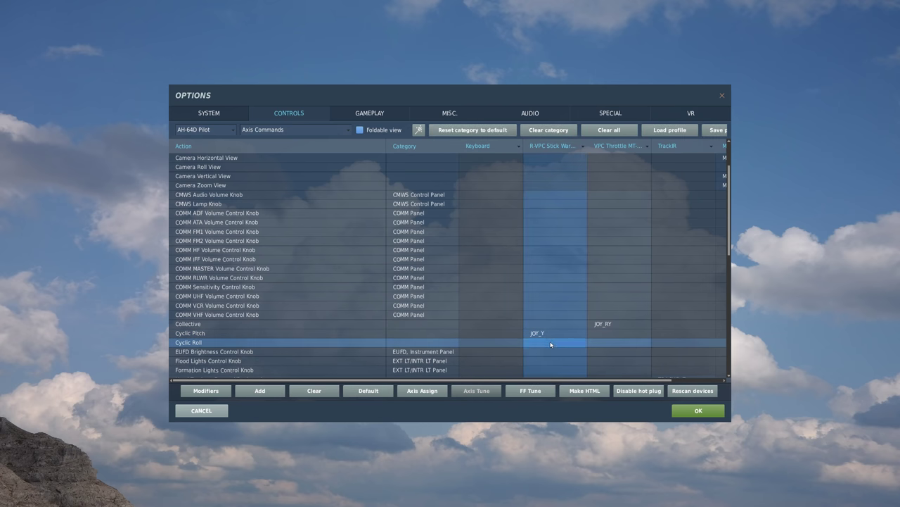
pyautogui.doubleClick(555, 343)
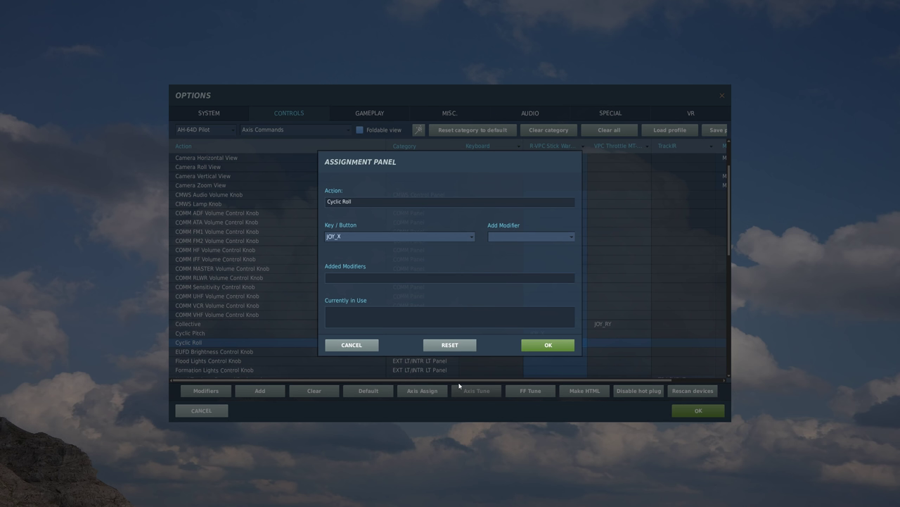
pyautogui.click(525, 345)
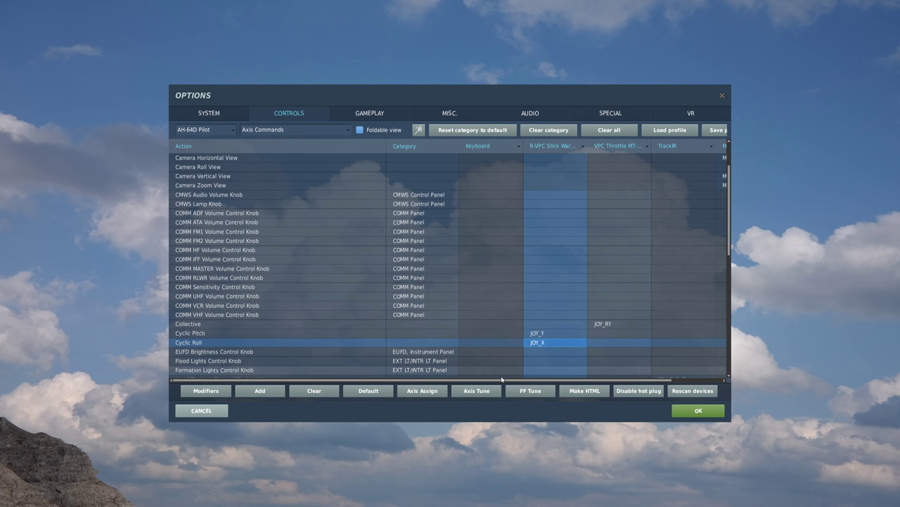
# Tune the Cyclic Roll axis JOY_X with a small deadzone and a slight positive curvature.
pyautogui.click(482, 390)
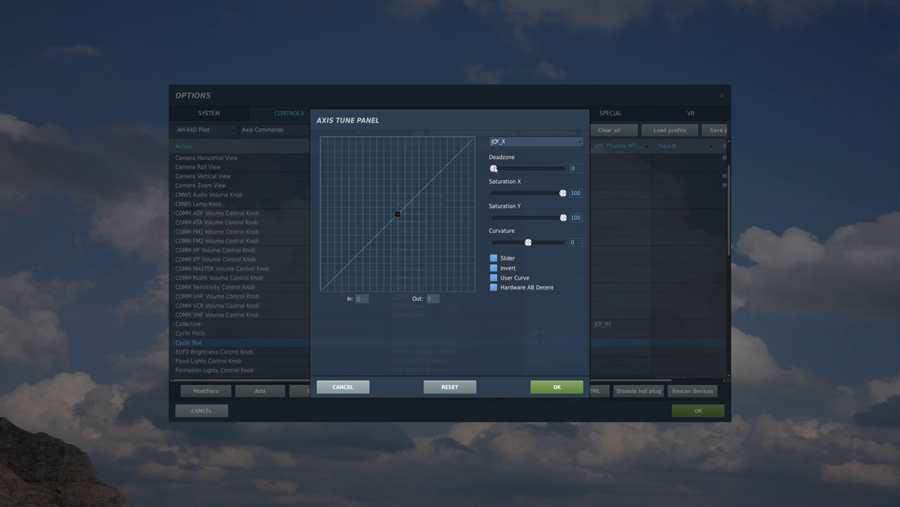
pyautogui.moveTo(495, 169); pyautogui.dragTo(496, 169)
pyautogui.moveTo(494, 169)
pyautogui.mouseDown()
pyautogui.moveTo(563, 172)
pyautogui.moveTo(494, 170)
pyautogui.mouseUp()
pyautogui.moveTo(494, 169); pyautogui.dragTo(496, 170)
pyautogui.moveTo(528, 246); pyautogui.dragTo(530, 246)
pyautogui.press('Right')
pyautogui.press('Right')
pyautogui.press('Right')
pyautogui.press('Right')
pyautogui.click(563, 386)
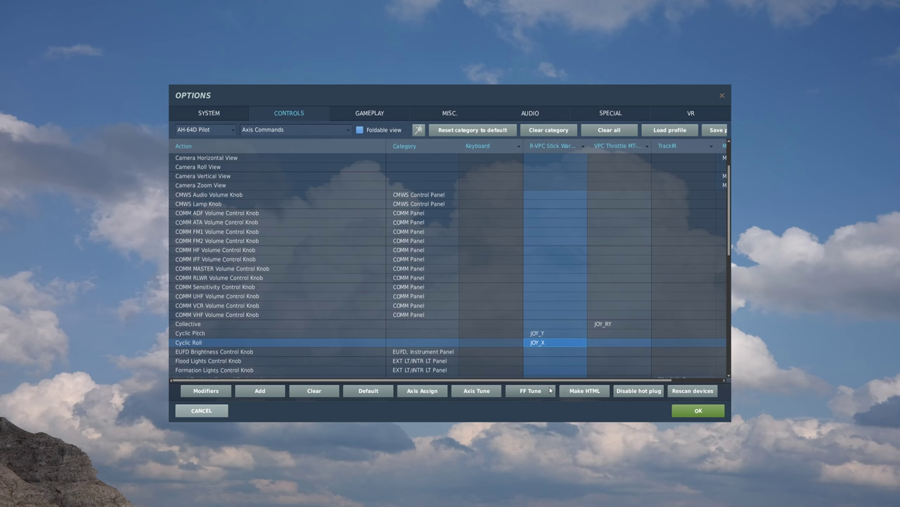
# Tune the Cyclic Pitch axis JOY_Y with a small deadzone, a slight positive curvature and the Invert option.
pyautogui.click(543, 334)
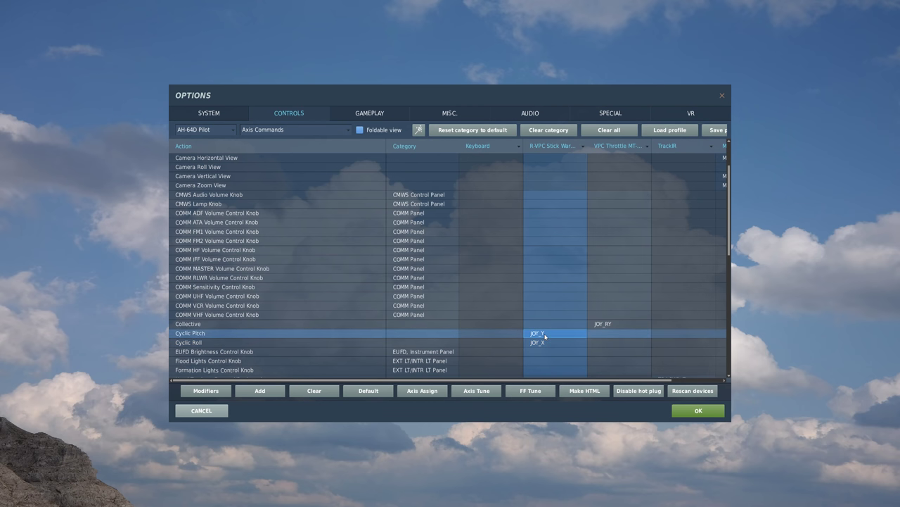
pyautogui.click(477, 391)
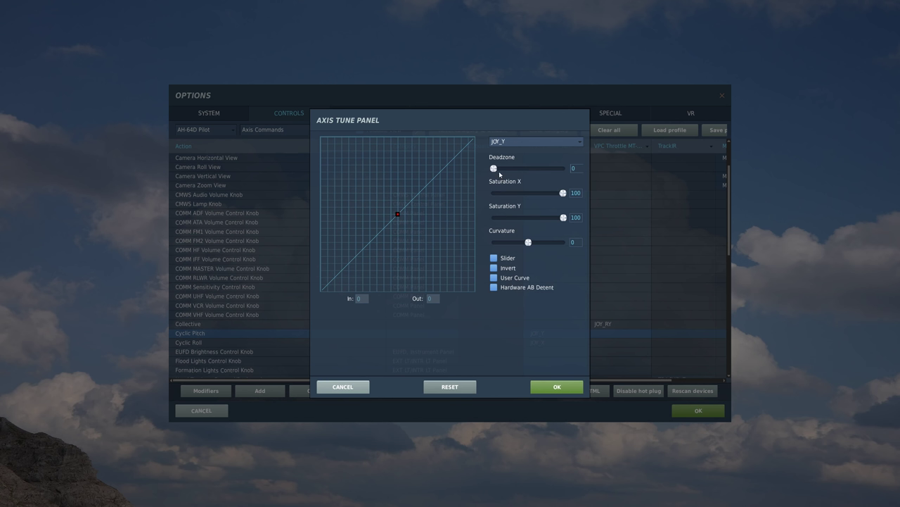
pyautogui.moveTo(492, 171); pyautogui.dragTo(507, 166)
pyautogui.moveTo(528, 242); pyautogui.dragTo(532, 242)
pyautogui.press('Left')
pyautogui.click(494, 267)
pyautogui.click(557, 386)
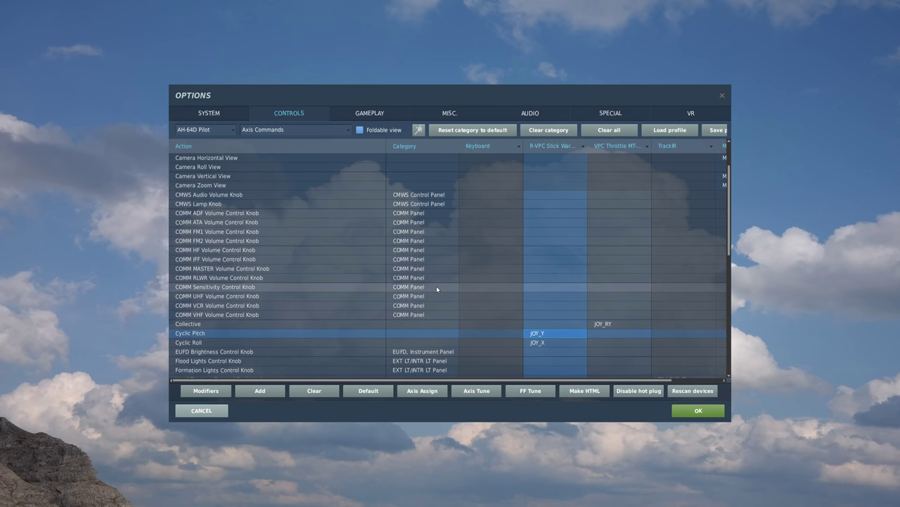
# Assign HOCAS Cursor Controller - X axis to JOY_RX on the R-VPC Stick.
pyautogui.scroll(-1, 434, 275)
pyautogui.scroll(-1, 434, 275)
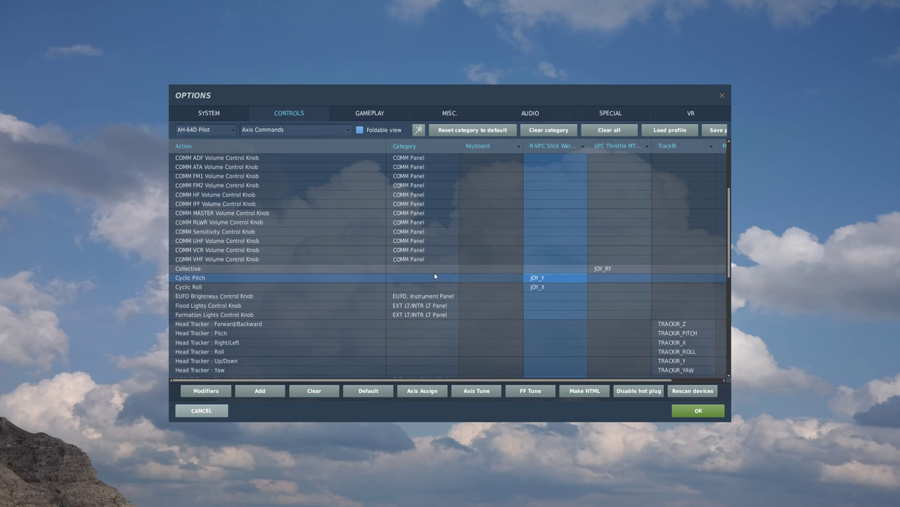
pyautogui.scroll(-1, 434, 276)
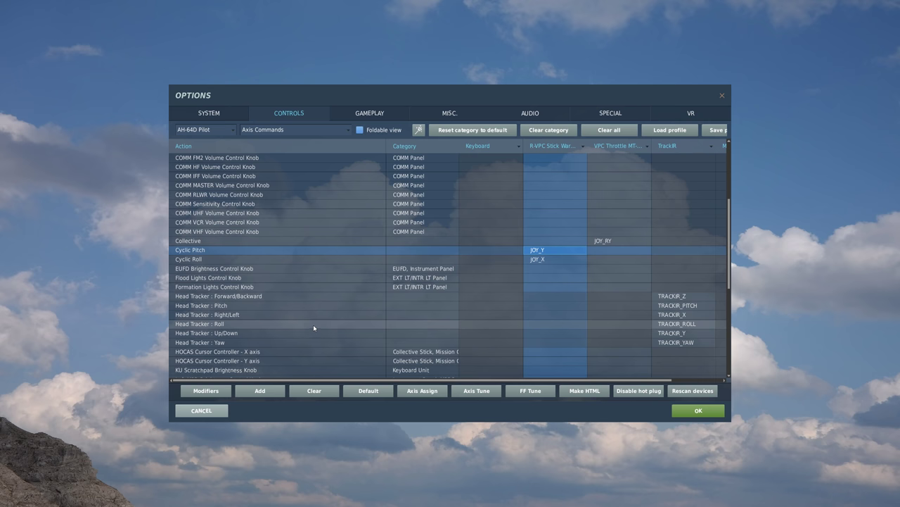
pyautogui.click(262, 352)
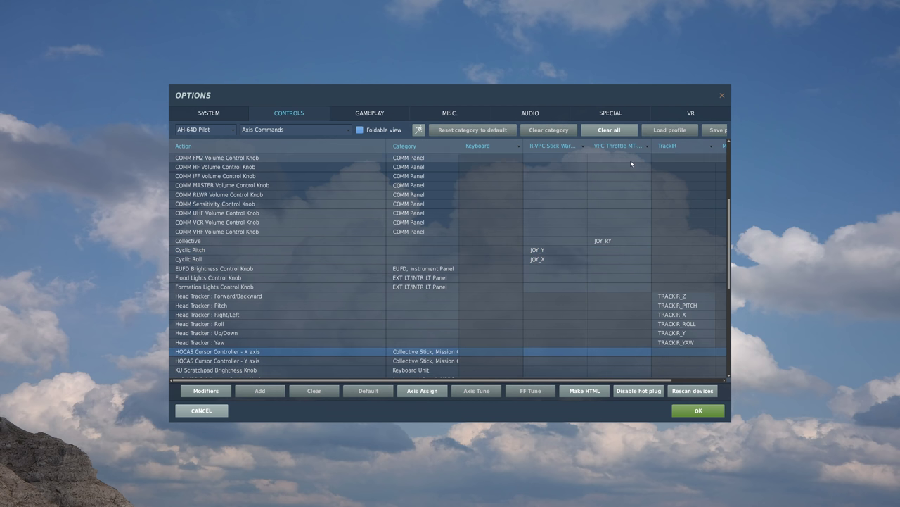
pyautogui.click(552, 357)
pyautogui.doubleClick(552, 356)
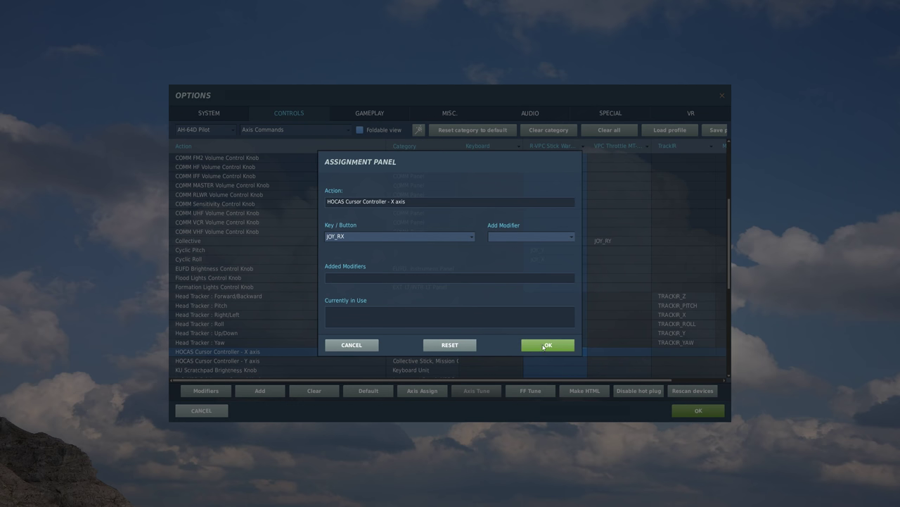
pyautogui.click(542, 346)
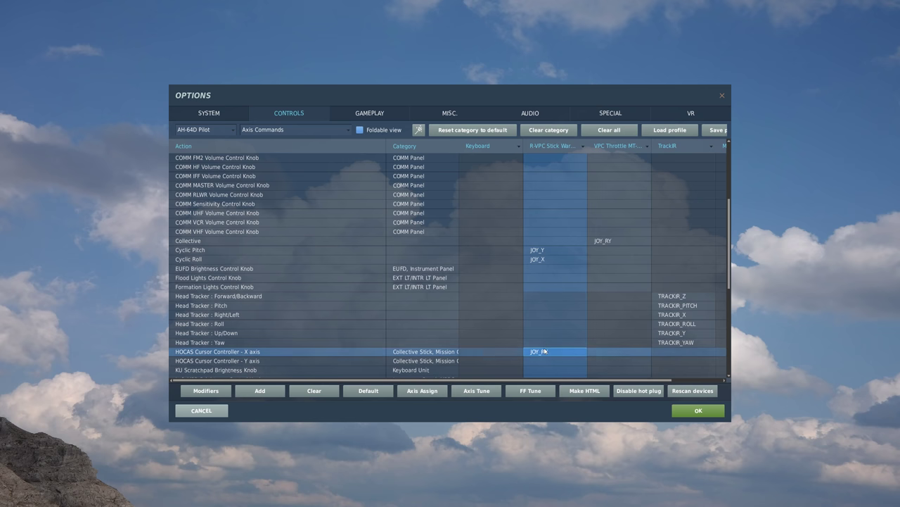
# Assign HOCAS Cursor Controller - Y axis to JOY_RY on the R-VPC Stick.
pyautogui.click(283, 362)
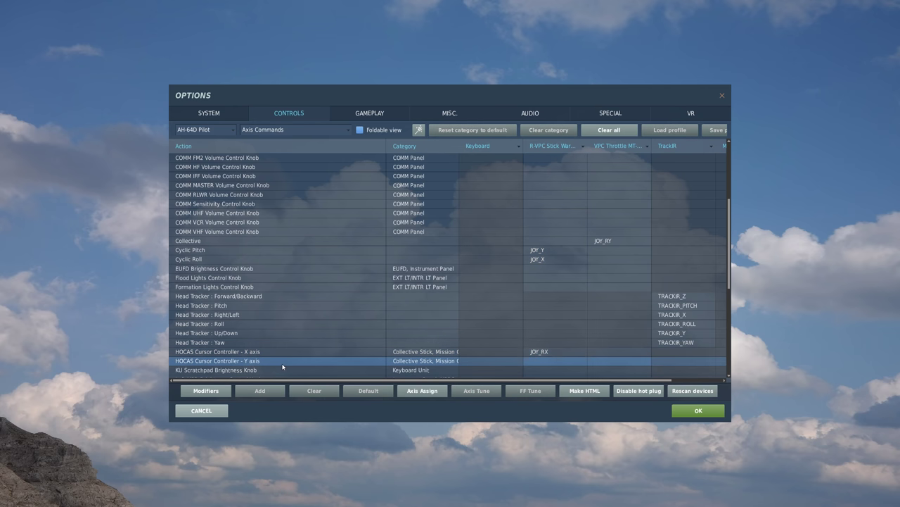
pyautogui.click(542, 362)
pyautogui.doubleClick(543, 359)
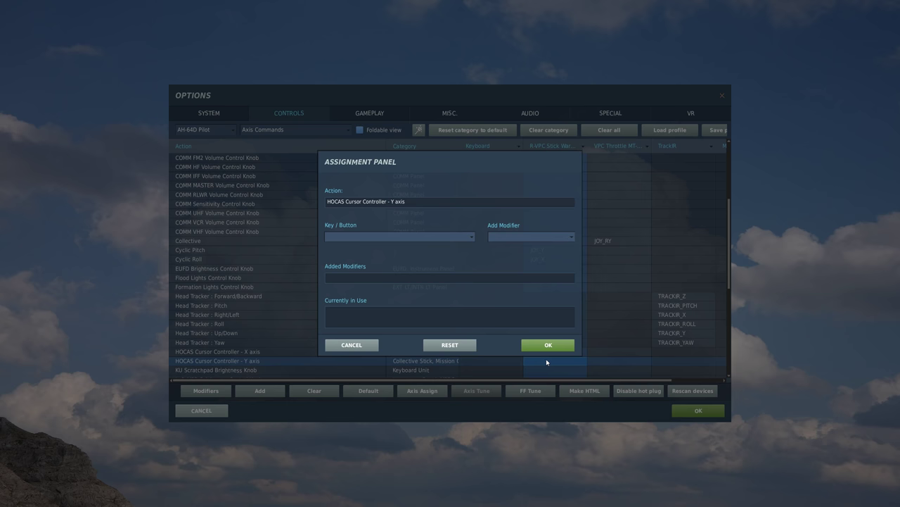
pyautogui.click(543, 344)
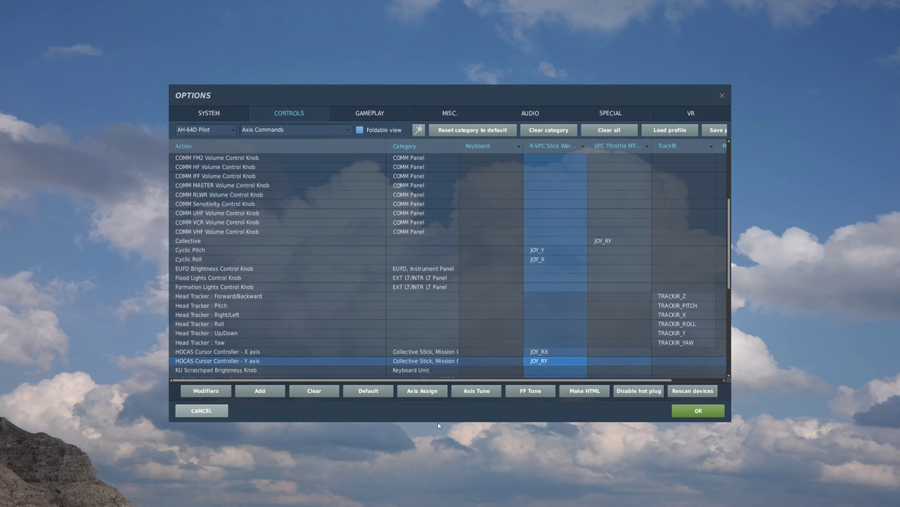
# Tune the HOCAS cursor Y axis JOY_RY with a small deadzone, a slight positive curvature and the Invert option.
pyautogui.click(475, 390)
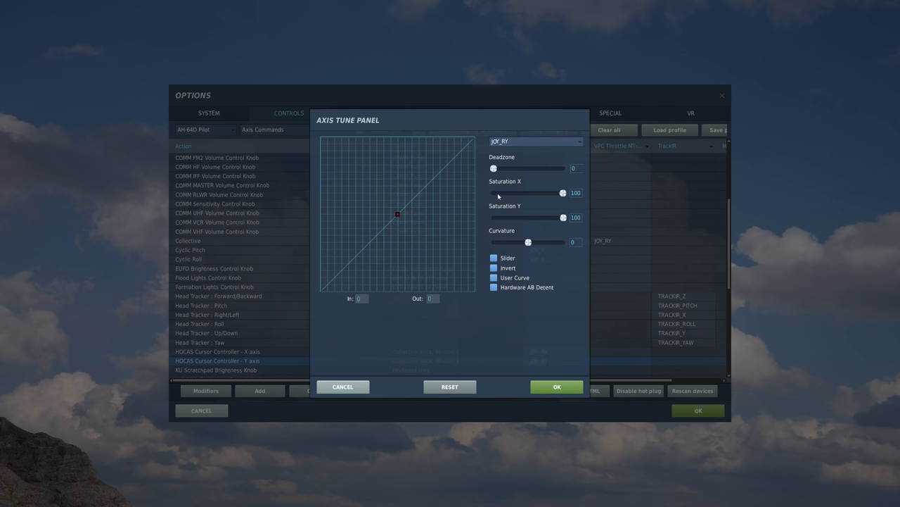
pyautogui.press('Right')
pyautogui.press('Right')
pyautogui.moveTo(527, 242); pyautogui.dragTo(531, 243)
pyautogui.click(494, 268)
pyautogui.click(540, 386)
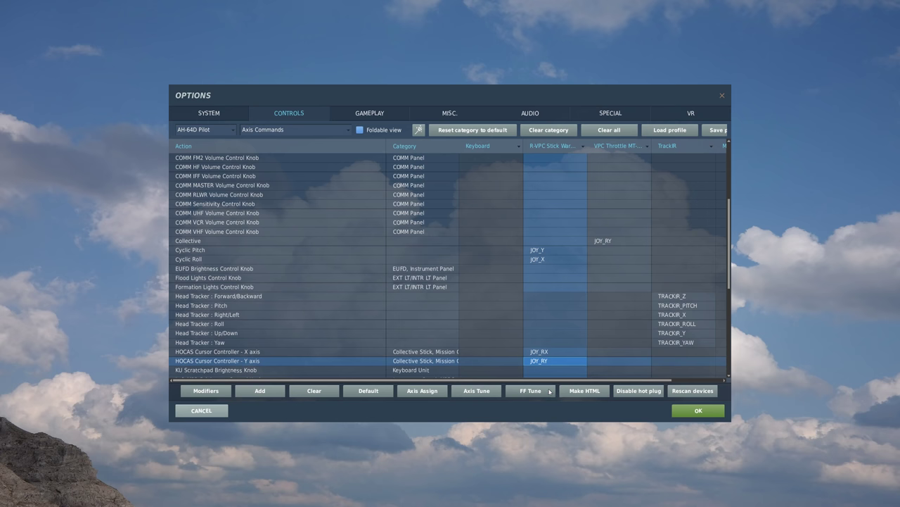
# Tune the HOCAS cursor X axis JOY_RX with a deadzone of 2 and a slight positive curvature.
pyautogui.click(539, 351)
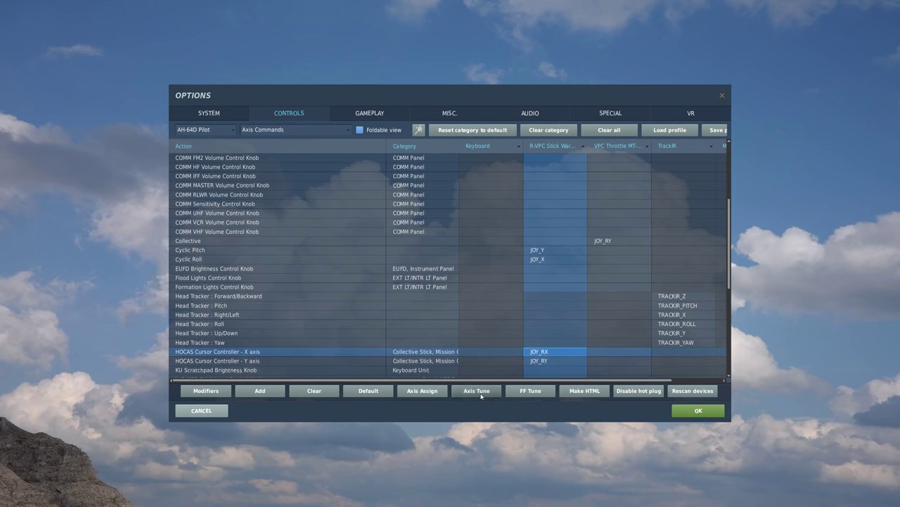
pyautogui.click(476, 391)
pyautogui.moveTo(494, 169); pyautogui.dragTo(496, 169)
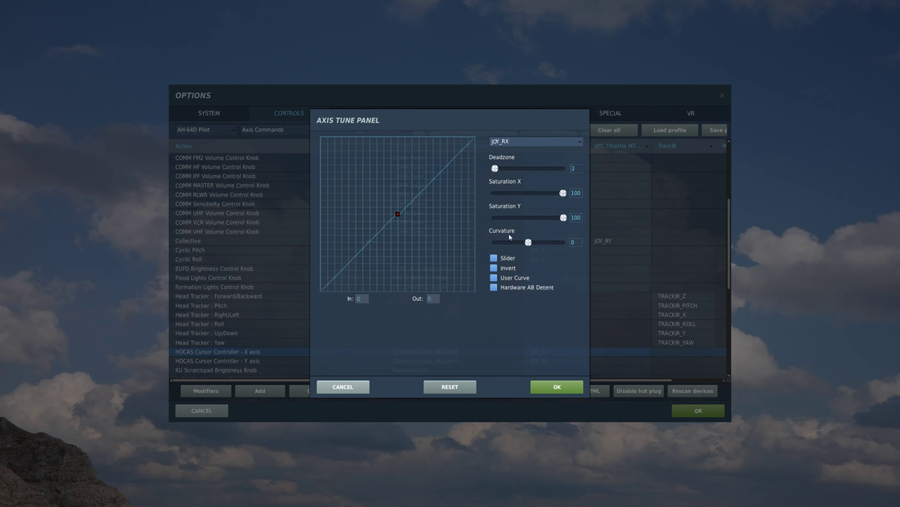
pyautogui.moveTo(530, 242); pyautogui.dragTo(536, 246)
pyautogui.click(548, 389)
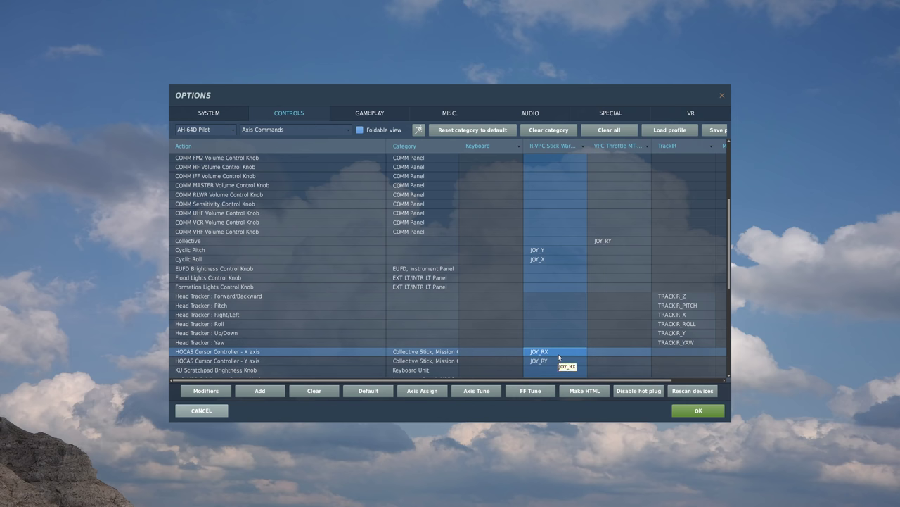
pyautogui.scroll(-1, 522, 295)
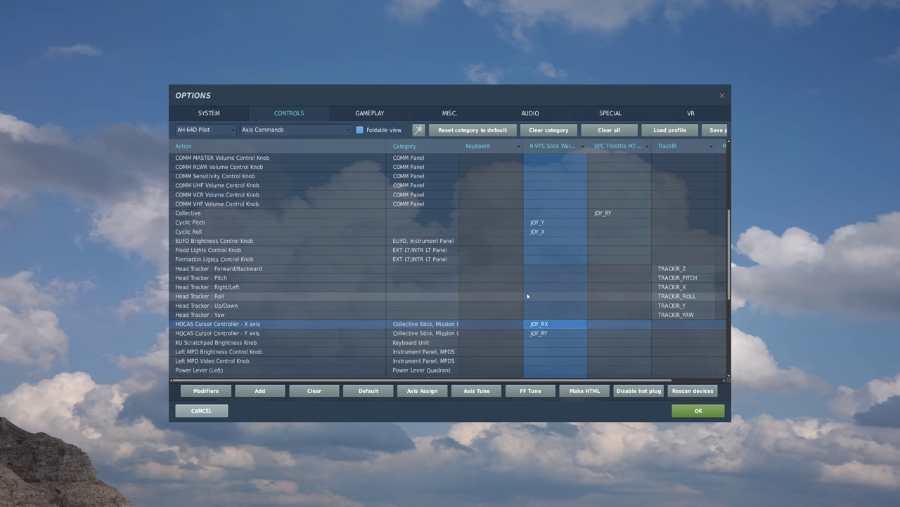
# Assign Power Levers (Both) to the JOY_RX axis on the VPC Throttle.
pyautogui.scroll(-2, 527, 299)
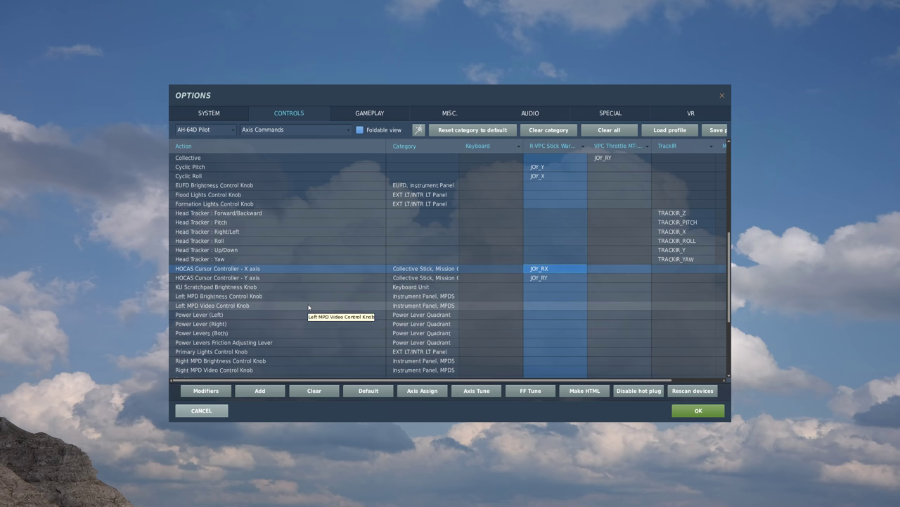
pyautogui.click(214, 334)
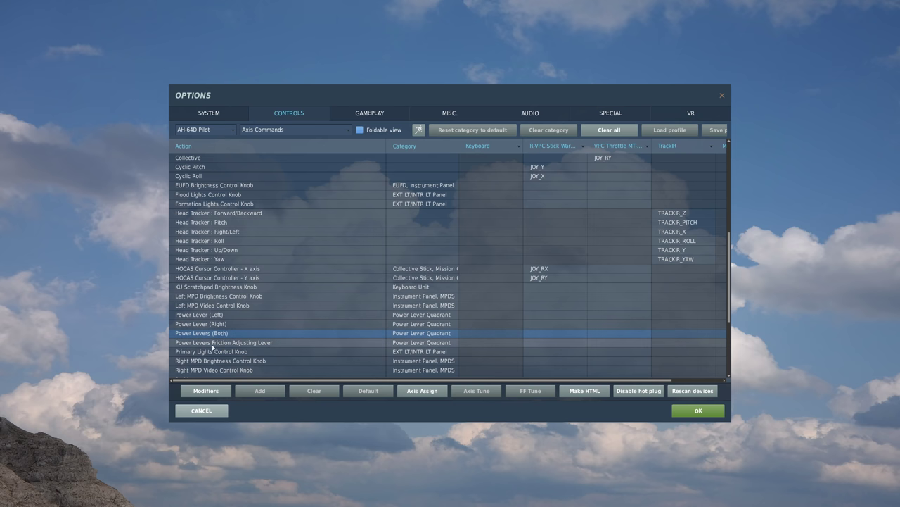
pyautogui.click(617, 334)
pyautogui.doubleClick(617, 334)
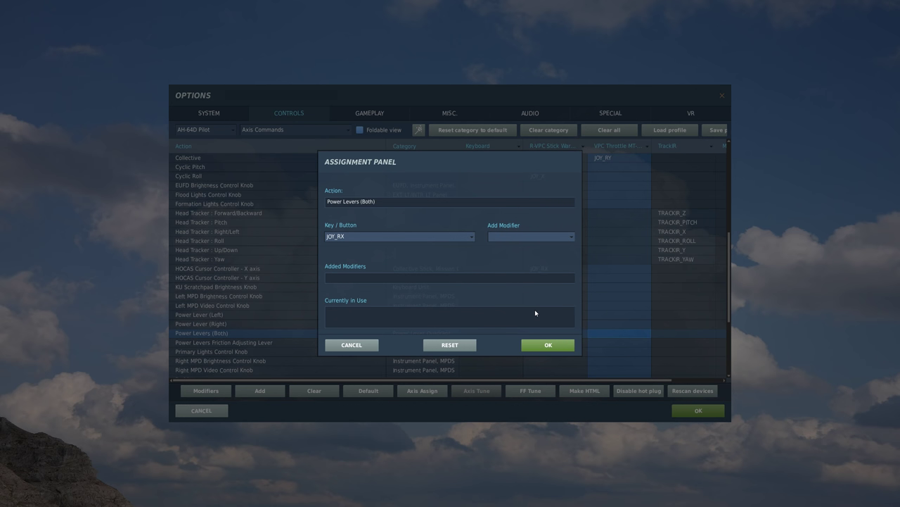
pyautogui.click(526, 345)
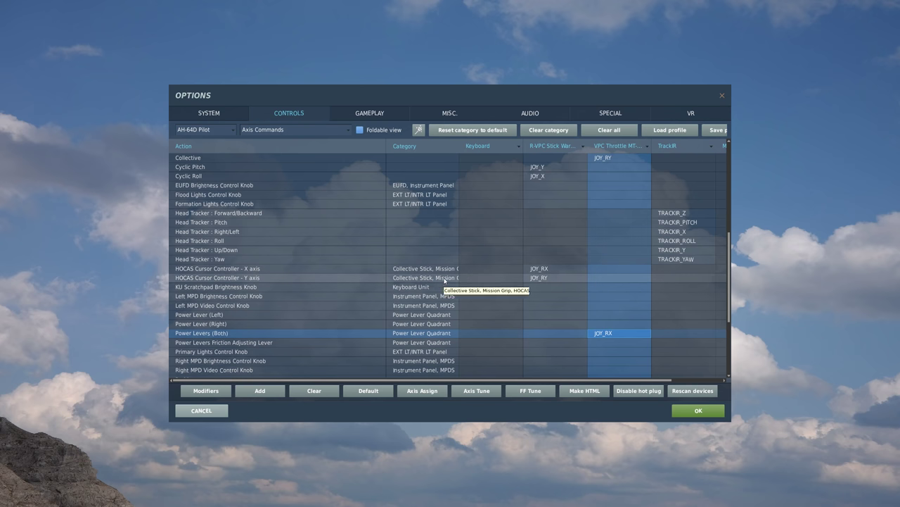
# Assign the Rudder axis to JOY_X on the VPC Throttle.
pyautogui.scroll(-1, 445, 279)
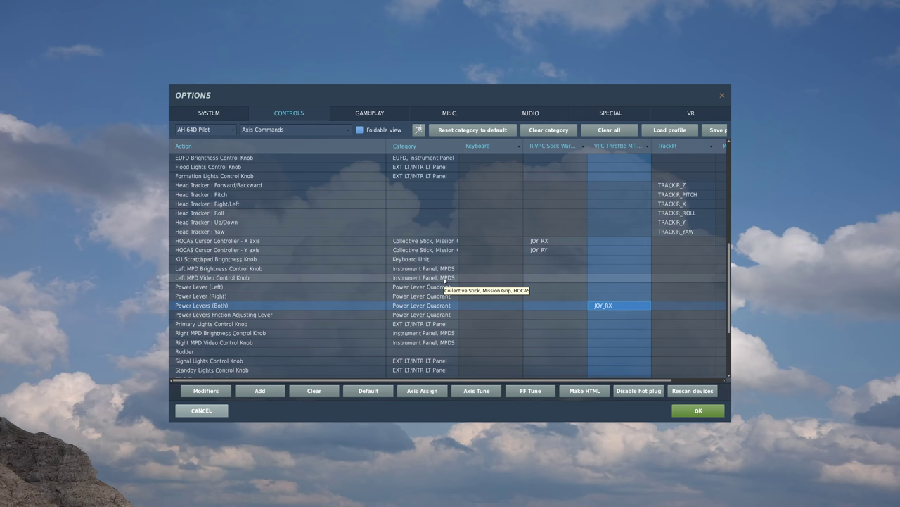
pyautogui.click(222, 352)
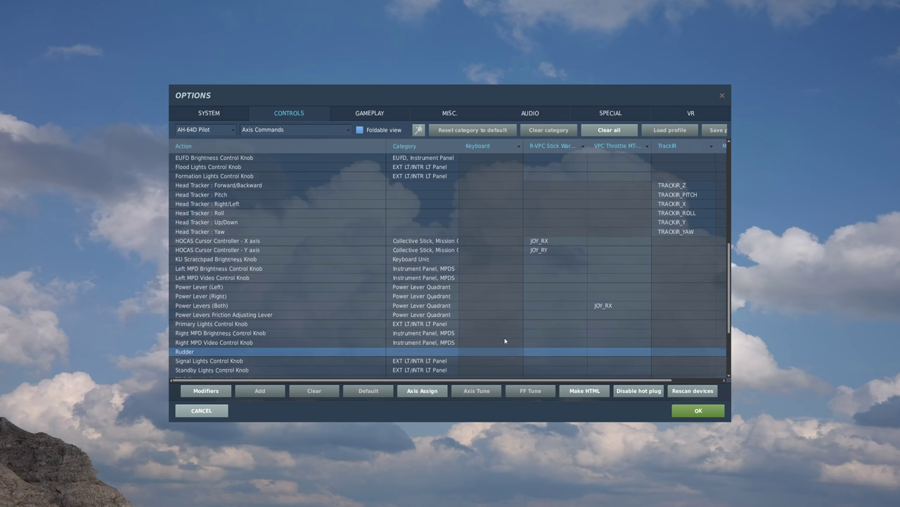
pyautogui.click(615, 351)
pyautogui.doubleClick(614, 352)
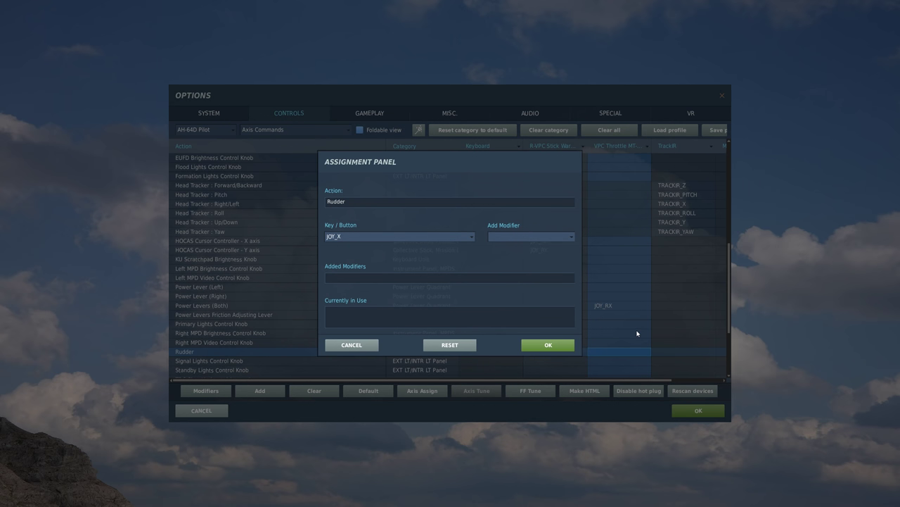
pyautogui.click(560, 346)
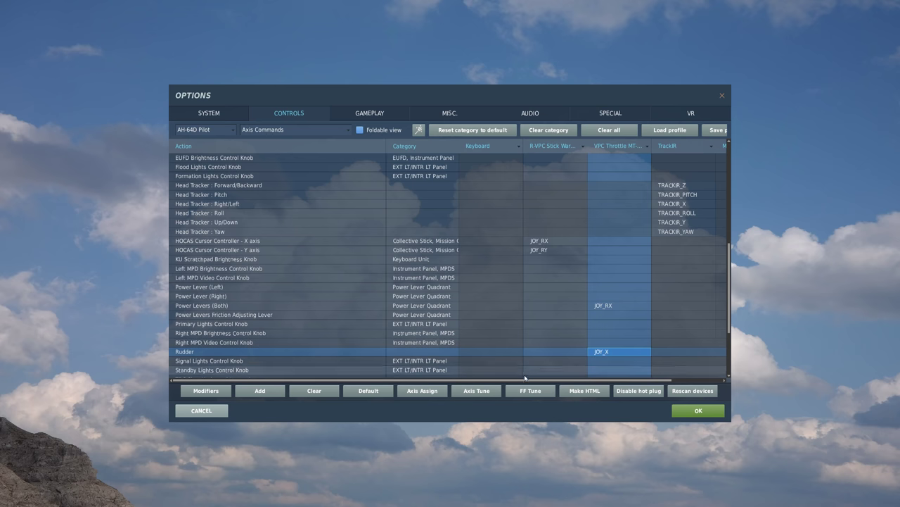
# Tune the Rudder axis JOY_X with a small deadzone and a reduced Saturation Y.
pyautogui.click(466, 391)
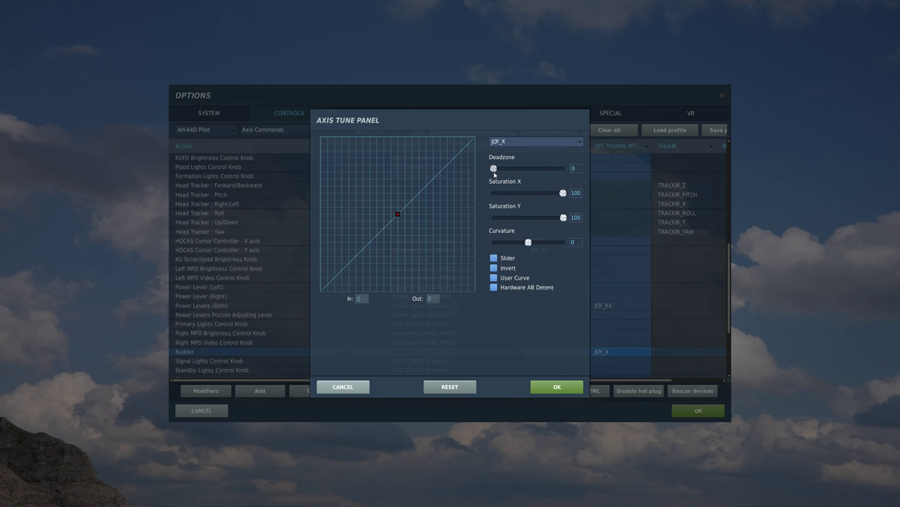
pyautogui.scroll(2, 513, 177)
pyautogui.scroll(6, 531, 243)
pyautogui.scroll(2, 530, 243)
pyautogui.scroll(-3, 563, 219)
pyautogui.moveTo(563, 219); pyautogui.dragTo(548, 229)
pyautogui.click(557, 386)
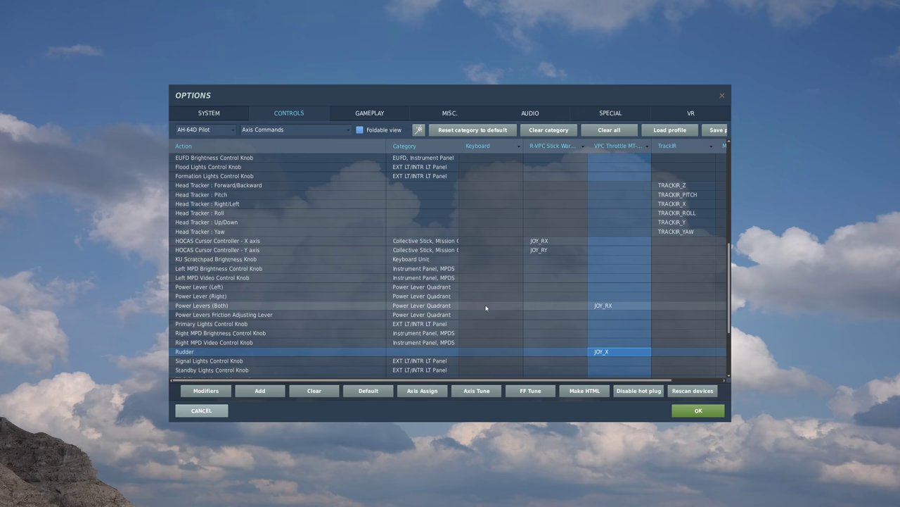
# Assign the Wheels Brake Both axis to JOY_SLIDER1 on the R-VPC Stick.
pyautogui.scroll(-3, 485, 306)
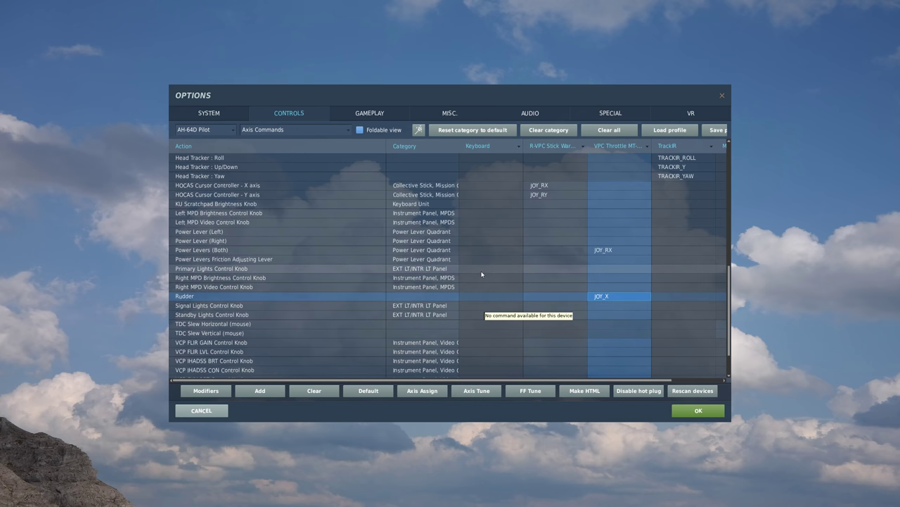
pyautogui.scroll(-1, 481, 265)
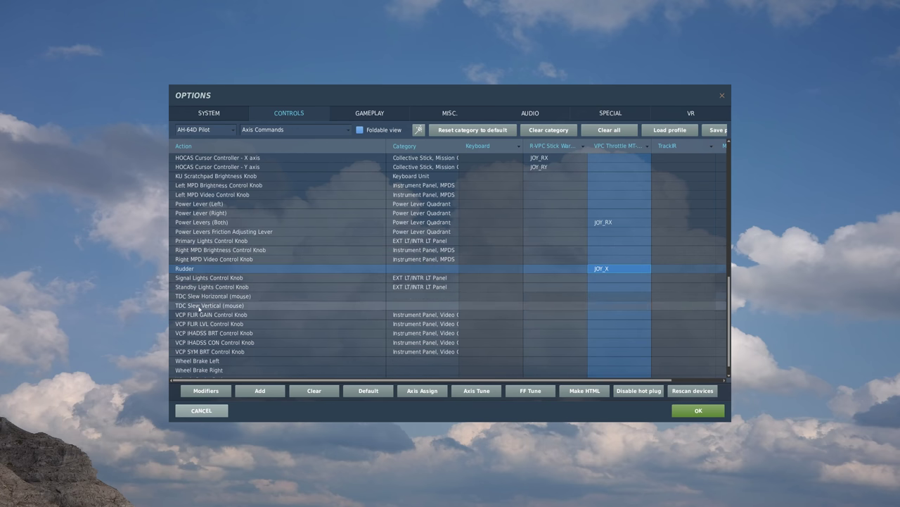
pyautogui.scroll(-1, 260, 282)
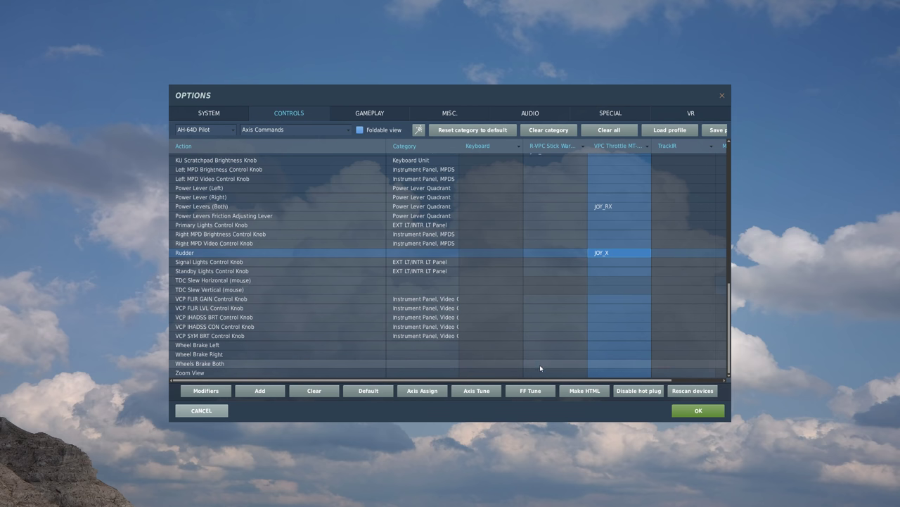
pyautogui.click(542, 364)
pyautogui.doubleClick(542, 363)
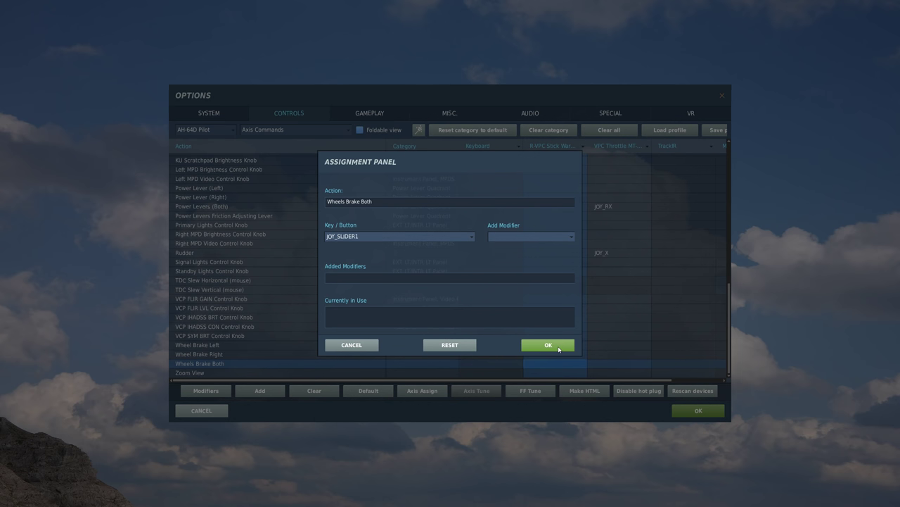
pyautogui.click(559, 348)
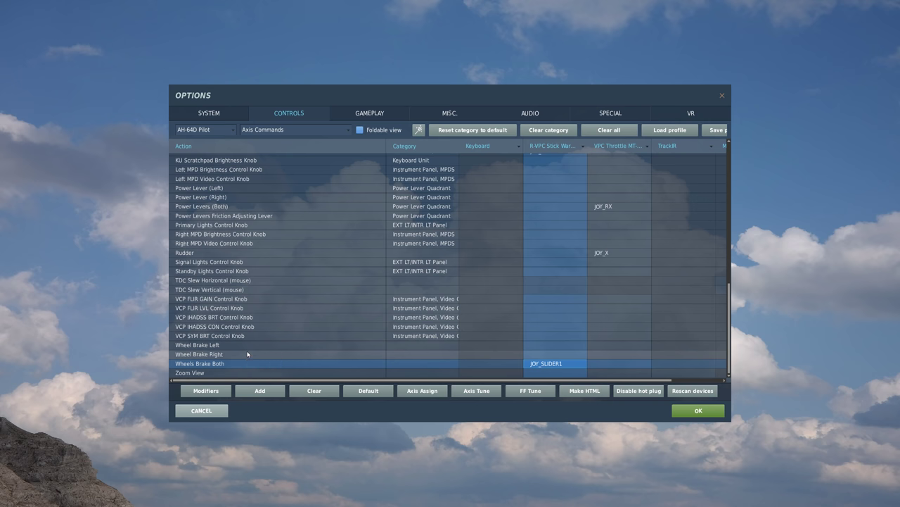
# Assign the Zoom View axis to JOY_RZ on the VPC Throttle.
pyautogui.click(216, 374)
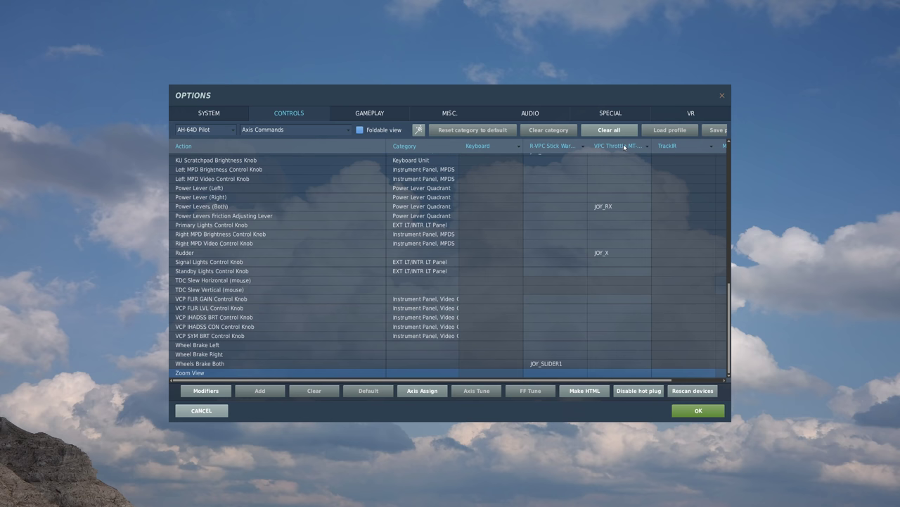
pyautogui.doubleClick(609, 373)
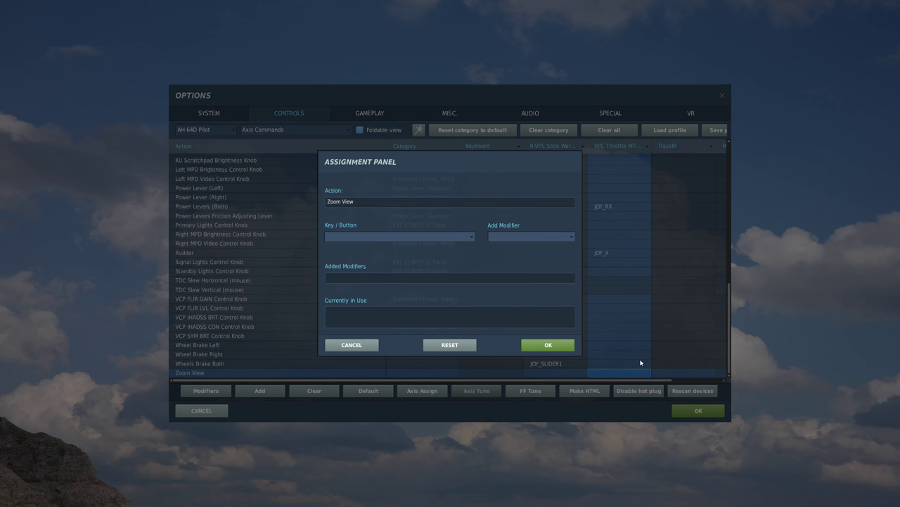
pyautogui.click(549, 344)
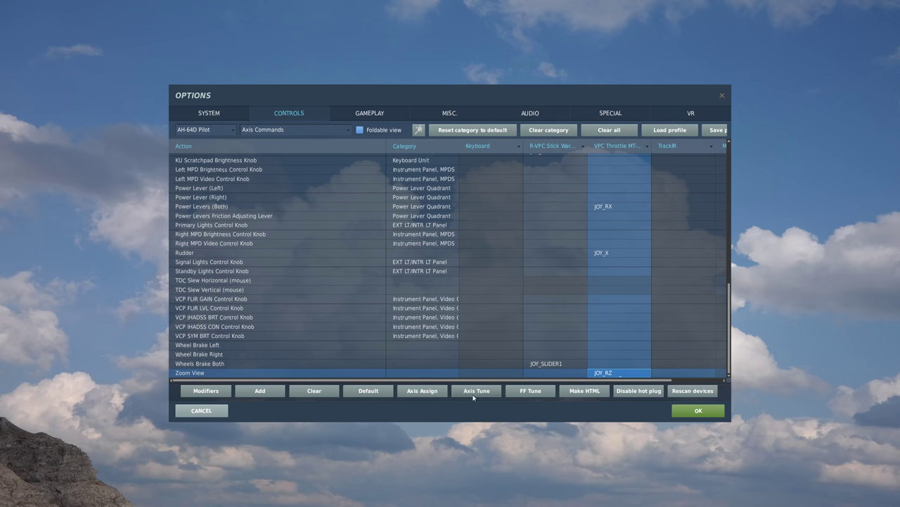
# Invert the Zoom View axis JOY_RZ on the VPC Throttle and save the options.
pyautogui.click(476, 394)
pyautogui.click(498, 269)
pyautogui.click(557, 388)
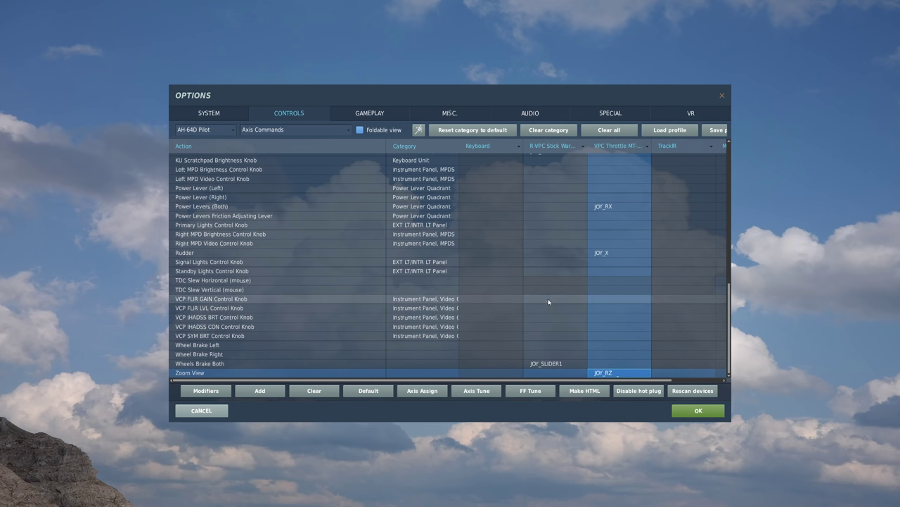
pyautogui.click(690, 415)
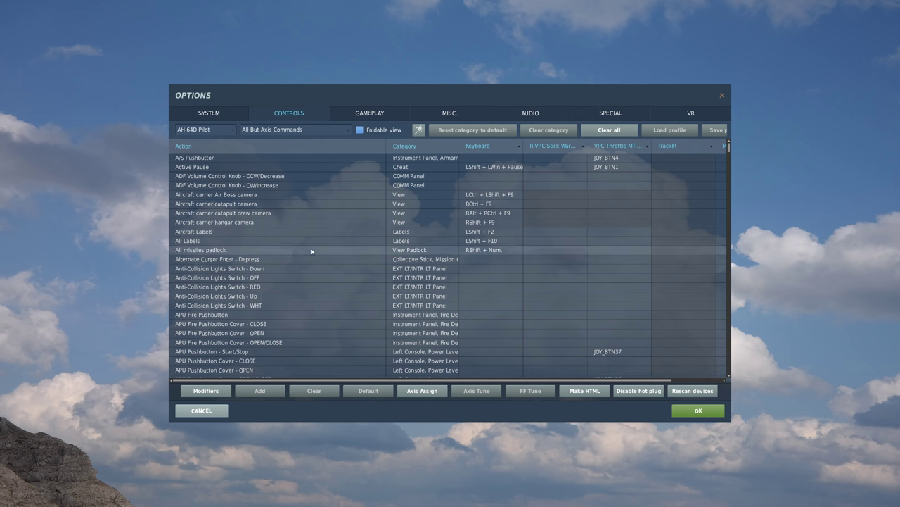
# Show the AH-64D Pilot's Collective Stick category and clear all of its R-VPC Stick assignments.
pyautogui.click(270, 132)
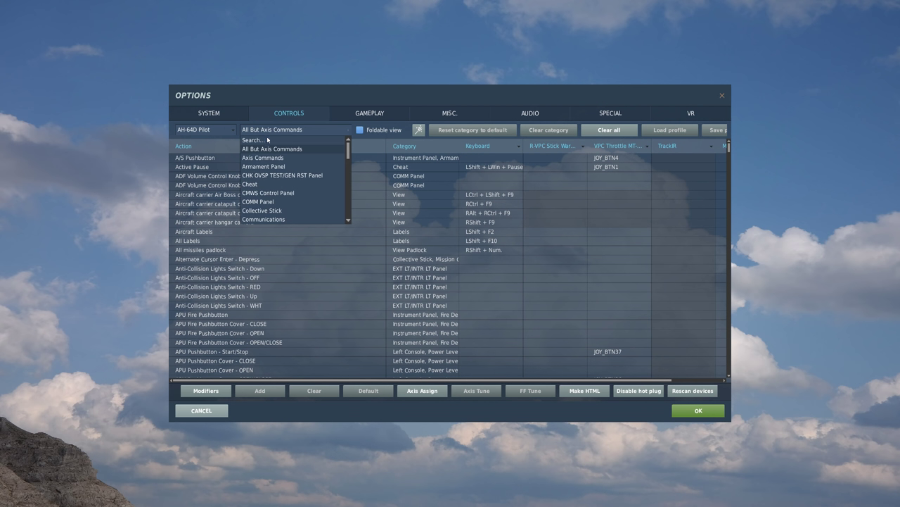
pyautogui.click(270, 211)
pyautogui.scroll(-1, 422, 253)
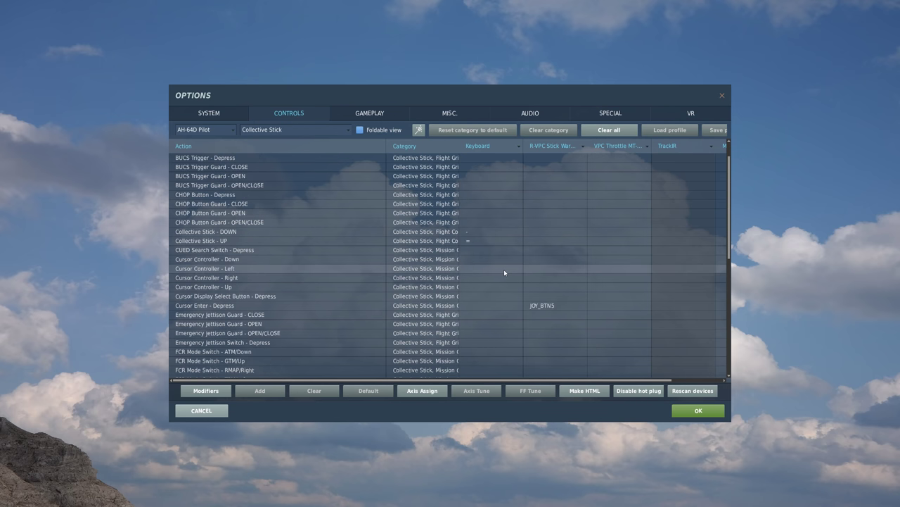
pyautogui.click(556, 295)
pyautogui.click(562, 132)
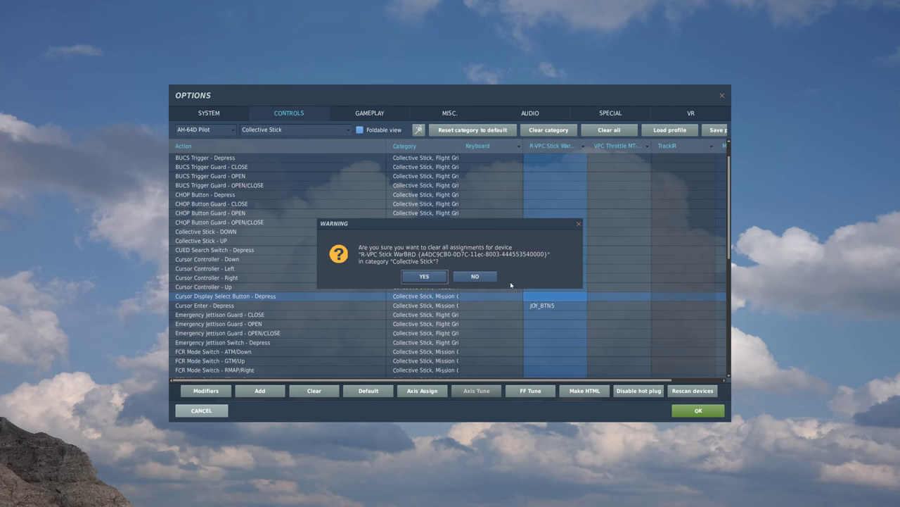
pyautogui.click(425, 276)
# Clear all VPC Throttle assignments in the Collective Stick category.
pyautogui.scroll(-6, 577, 281)
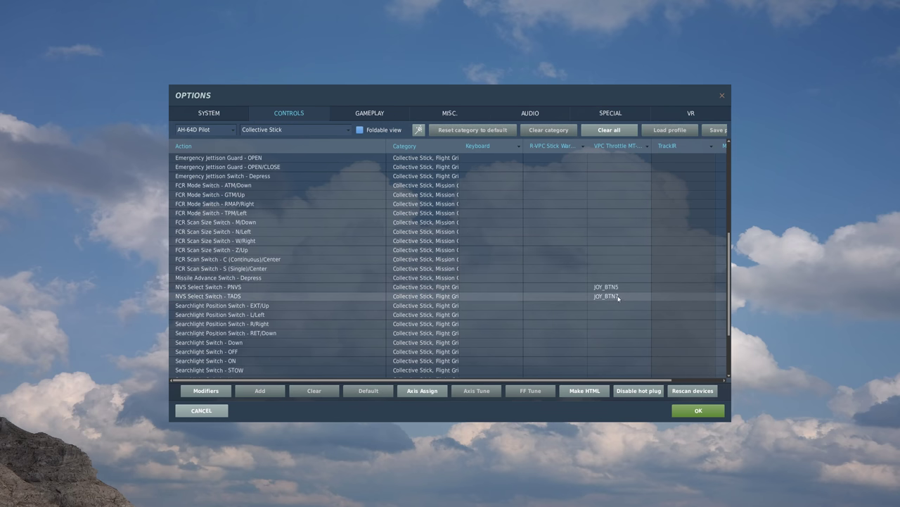
pyautogui.click(618, 296)
pyautogui.click(549, 129)
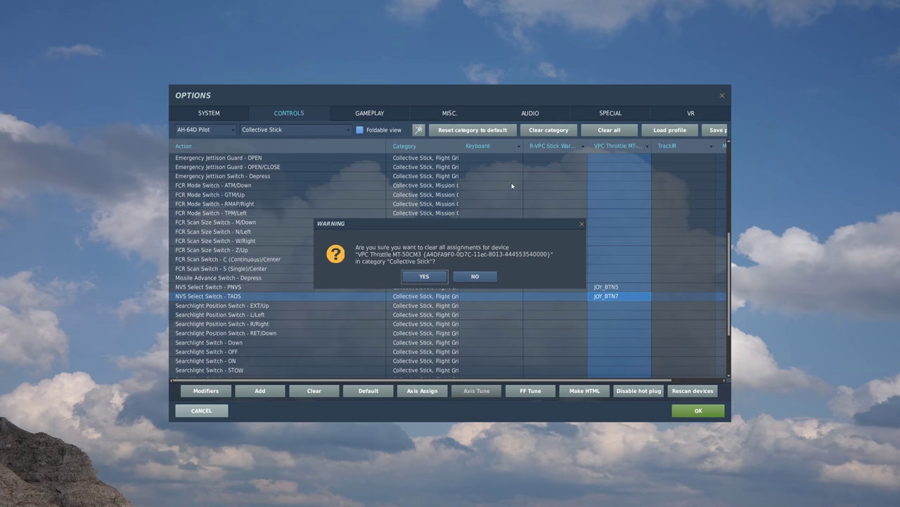
pyautogui.click(425, 276)
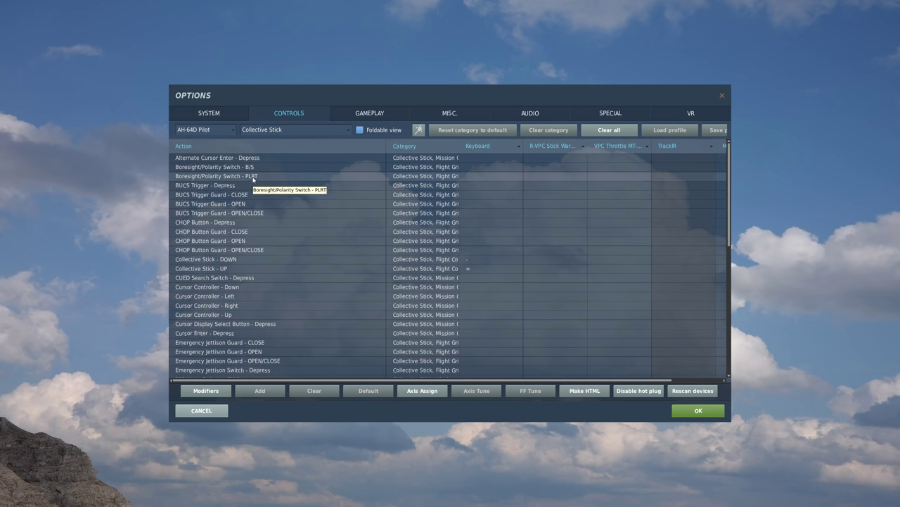
# Assign Boresight/Polarity Switch - PLRT to JOY_BTN5 on the VPC Throttle.
pyautogui.click(614, 177)
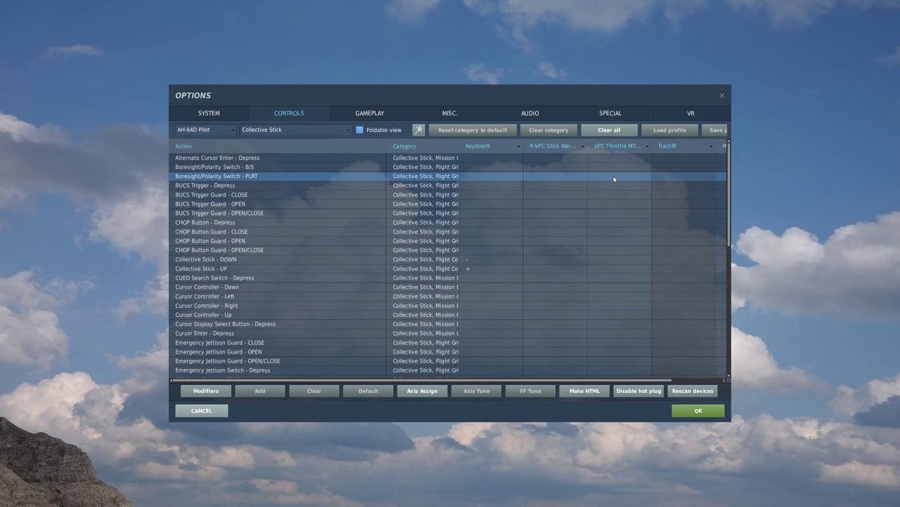
pyautogui.click(613, 179)
pyautogui.doubleClick(614, 176)
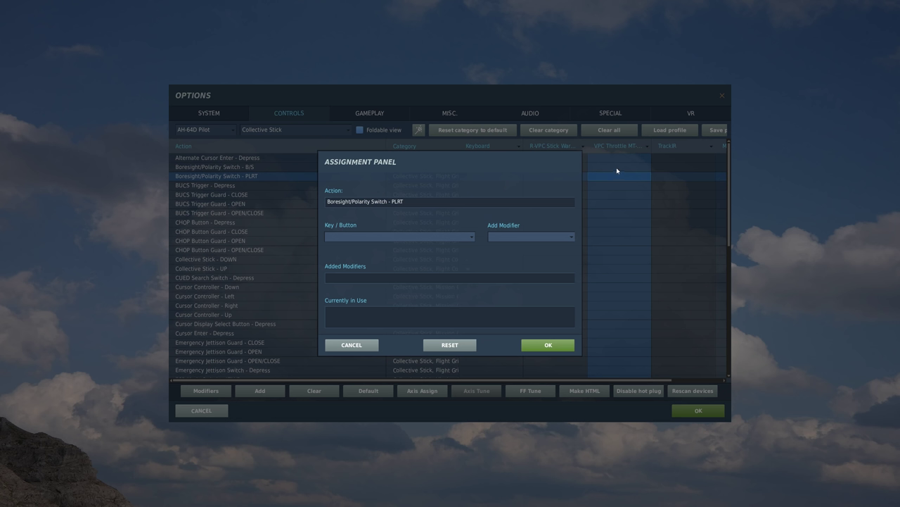
pyautogui.click(548, 345)
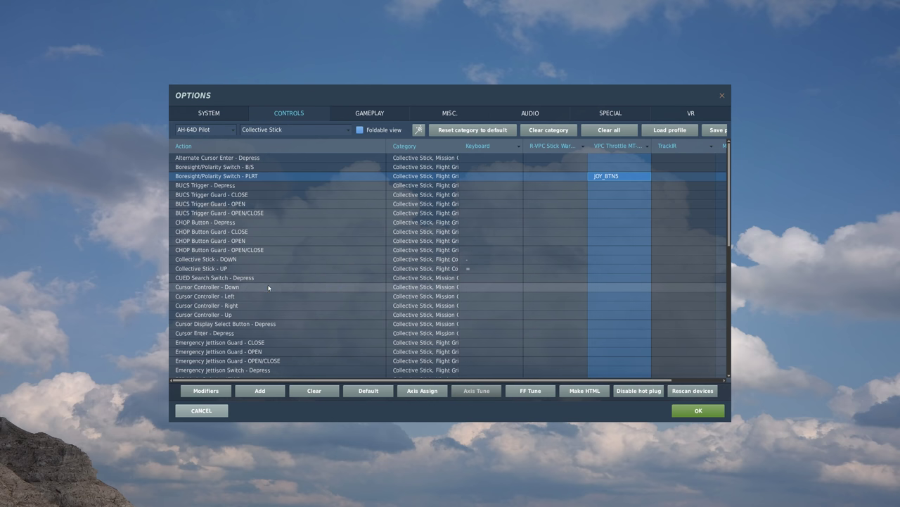
# Assign Cursor Enter - Depress to JOY_BTN5 on the R-VPC Stick.
pyautogui.click(225, 324)
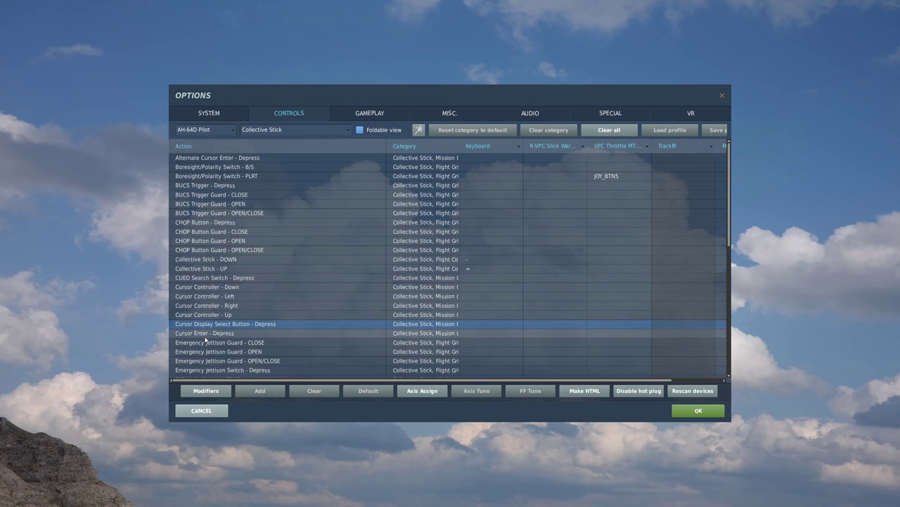
pyautogui.click(208, 335)
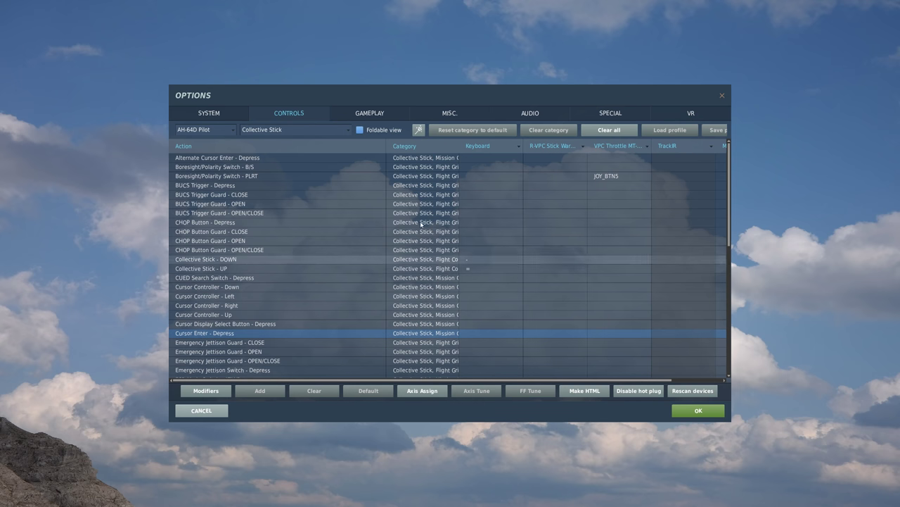
pyautogui.doubleClick(543, 334)
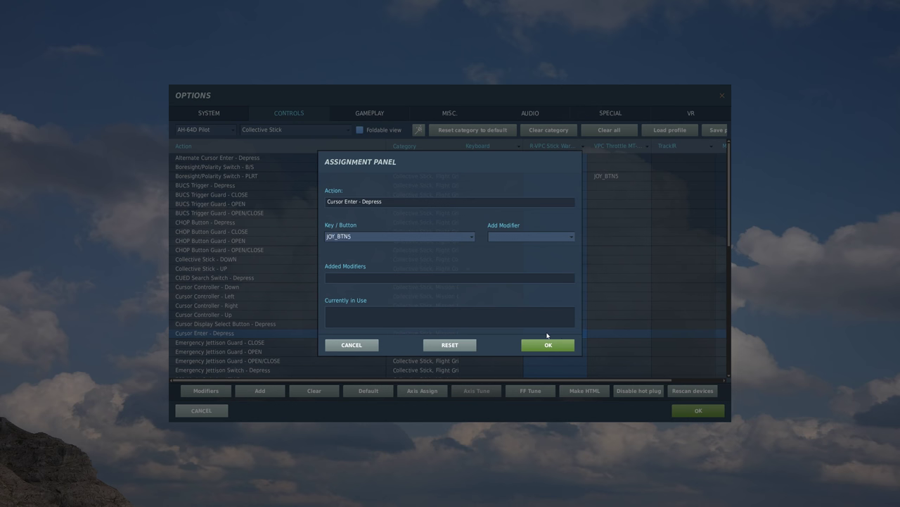
pyautogui.click(546, 342)
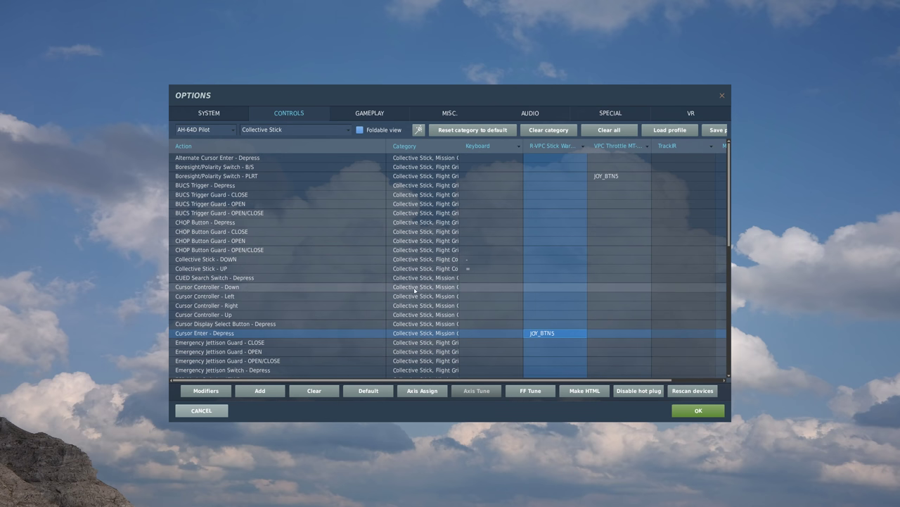
# Assign NVS Select Switch - PNVS to JOY_BTN5 and NVS Select Switch - TADS to JOY_BTN7 on the VPC Throttle.
pyautogui.scroll(-1, 376, 285)
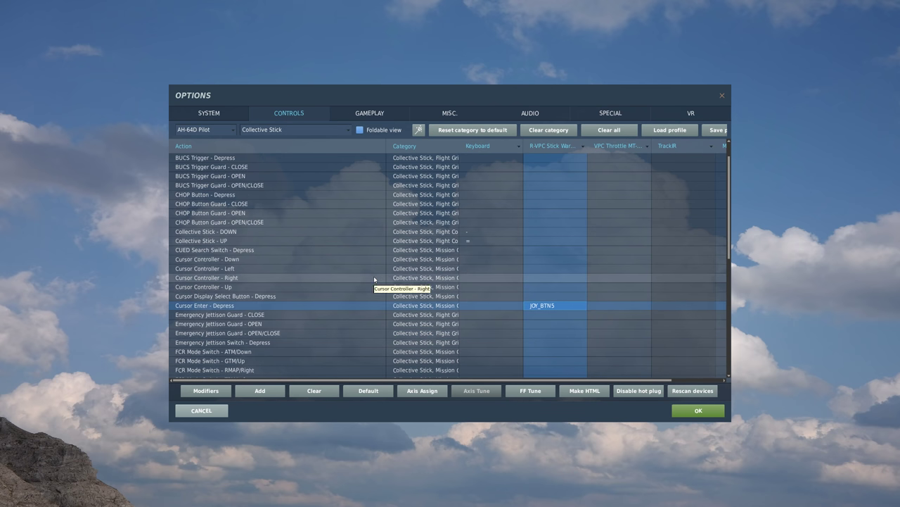
pyautogui.scroll(-2, 363, 274)
pyautogui.scroll(-1, 325, 292)
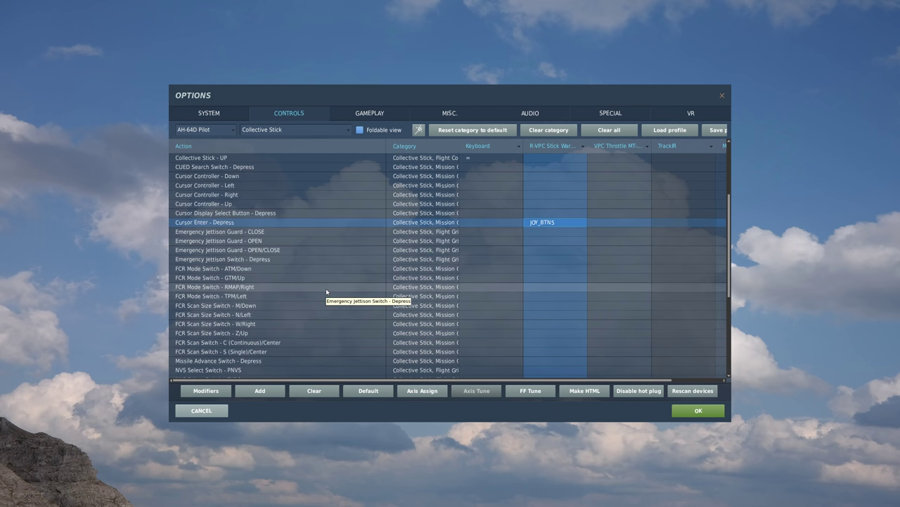
pyautogui.scroll(-1, 326, 290)
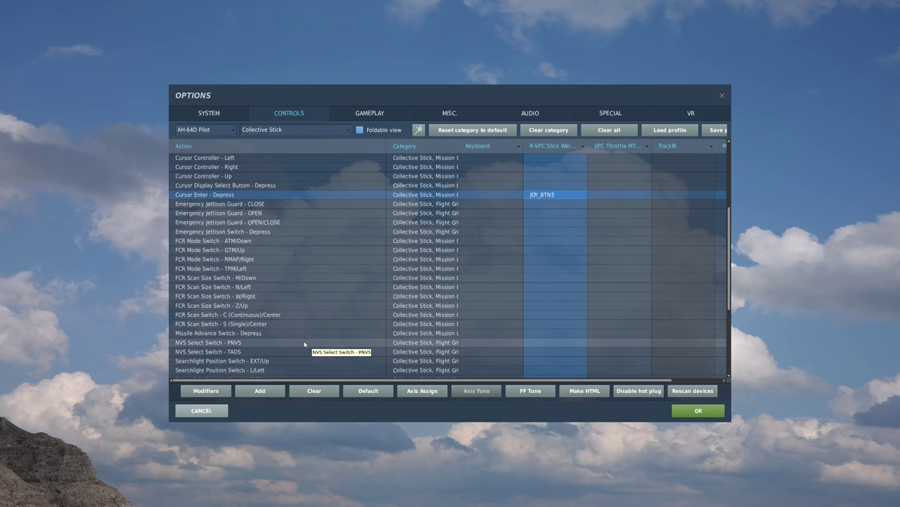
pyautogui.click(278, 343)
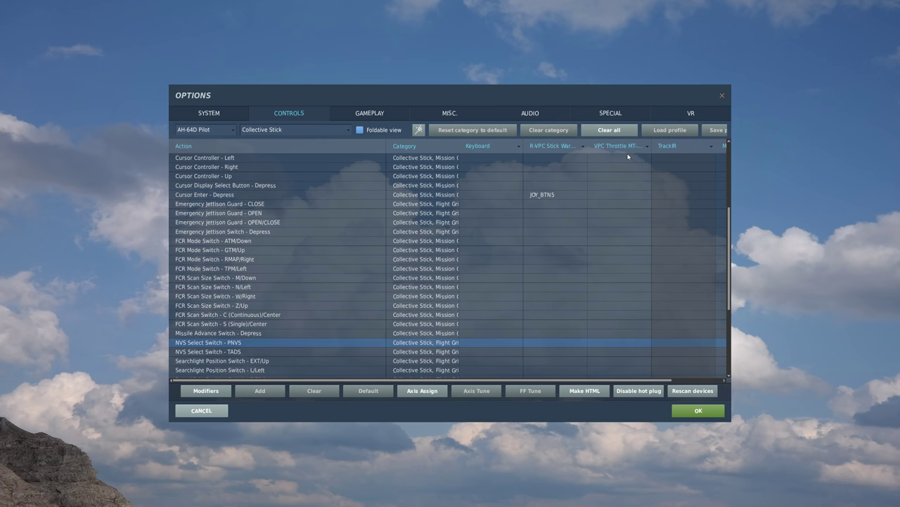
pyautogui.doubleClick(612, 345)
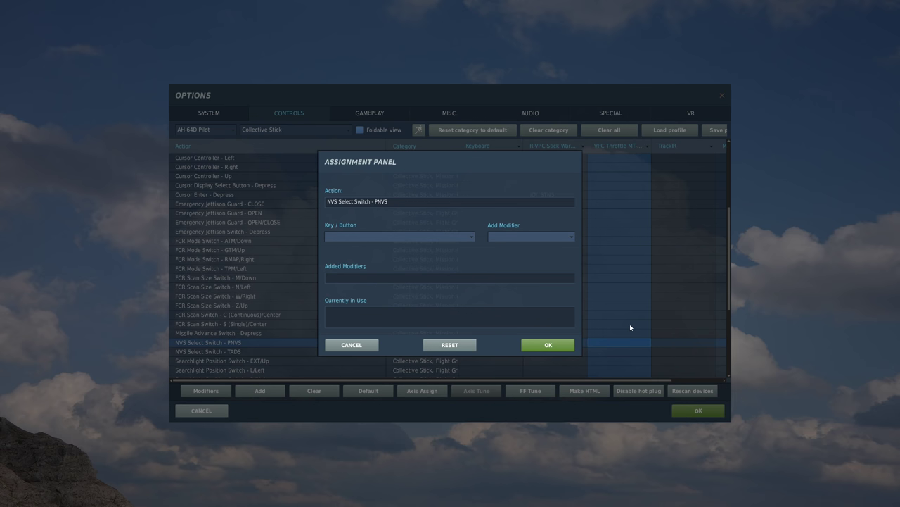
pyautogui.click(556, 345)
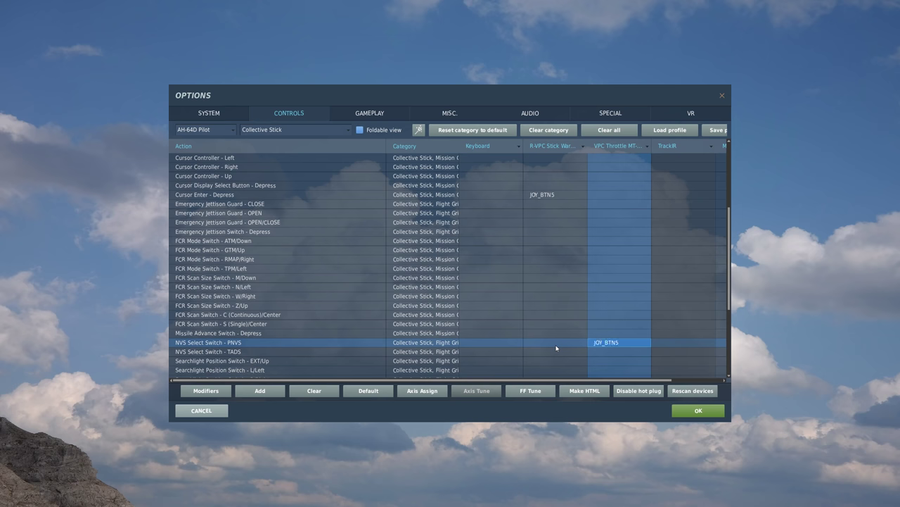
pyautogui.click(605, 351)
pyautogui.doubleClick(605, 351)
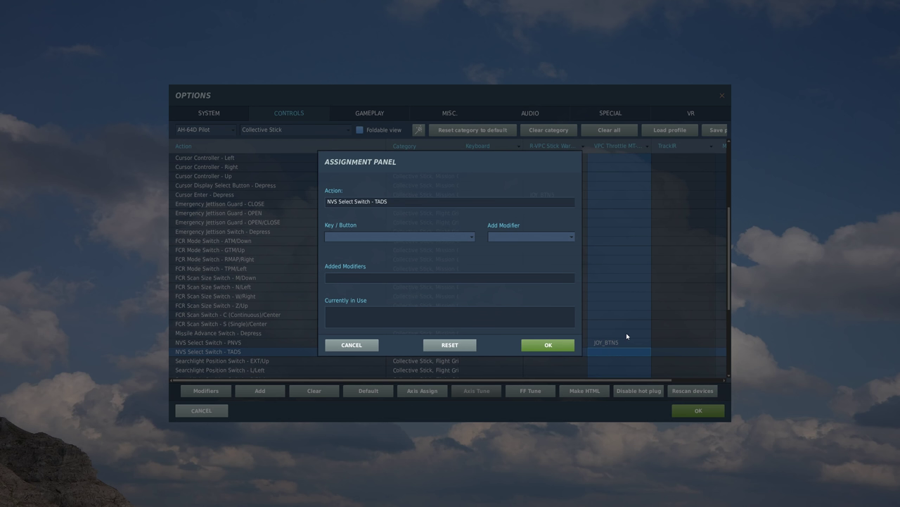
pyautogui.click(548, 345)
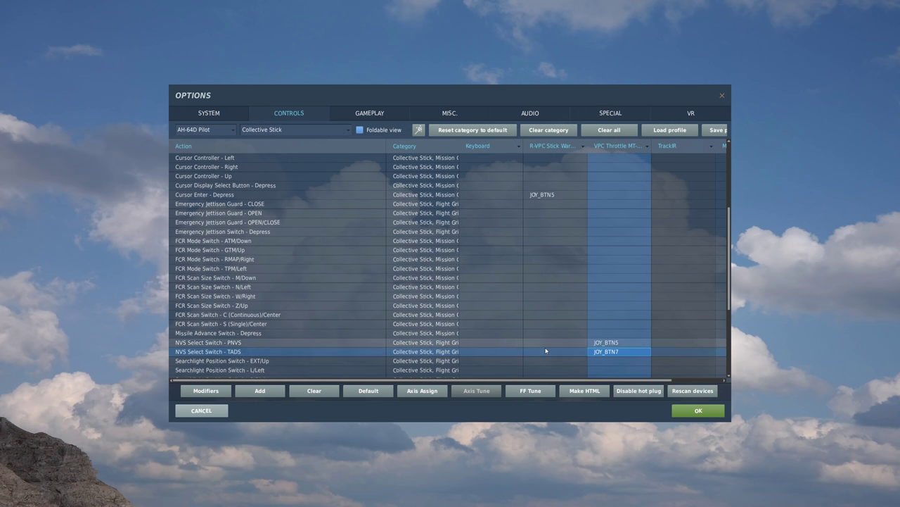
# Assign Stabilator Control Switch - Depress to JOY_BTN27 on the VPC Throttle.
pyautogui.scroll(-3, 487, 307)
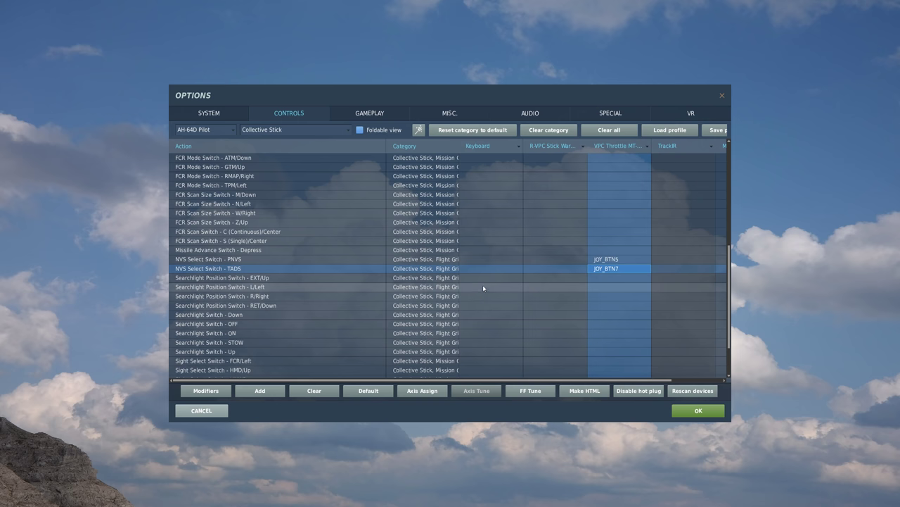
pyautogui.scroll(-1, 484, 288)
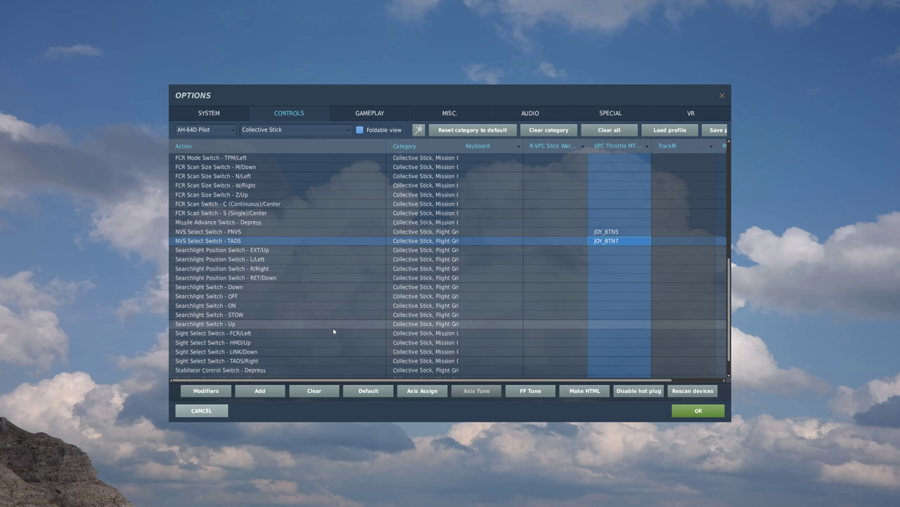
pyautogui.scroll(-1, 279, 301)
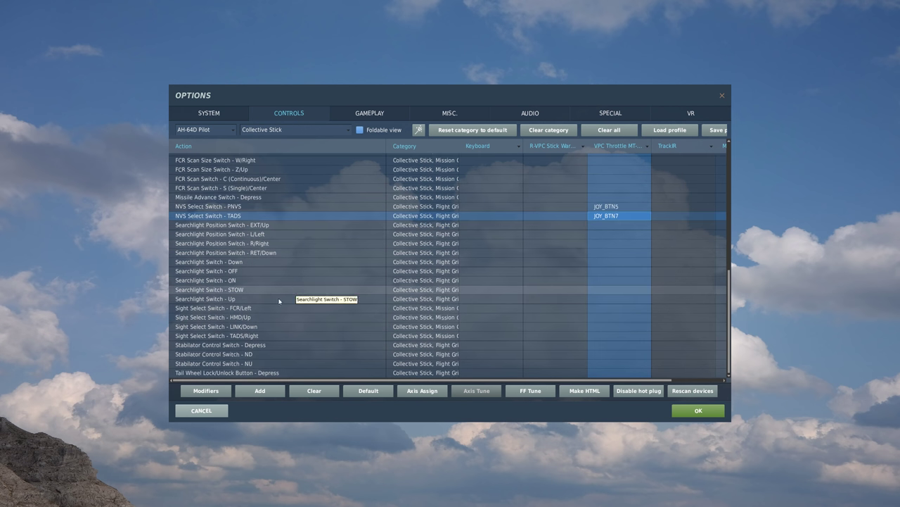
pyautogui.click(259, 347)
pyautogui.click(626, 346)
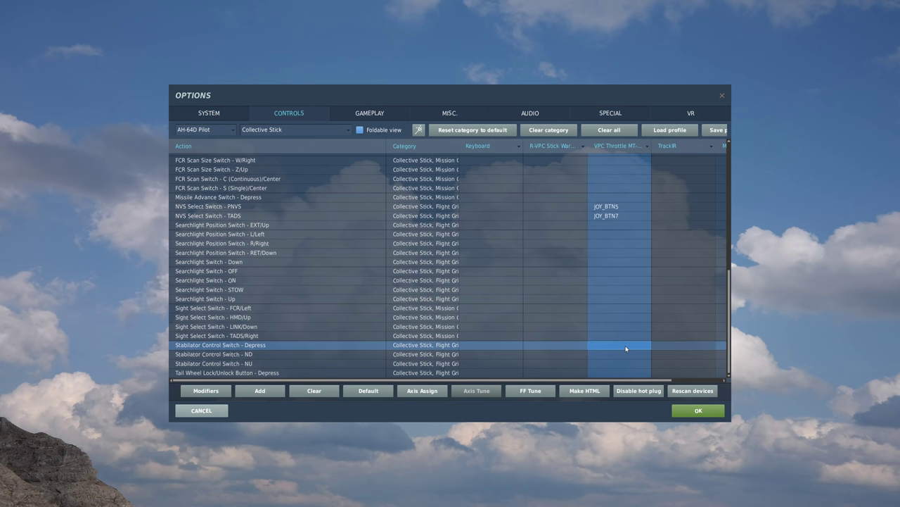
pyautogui.doubleClick(626, 348)
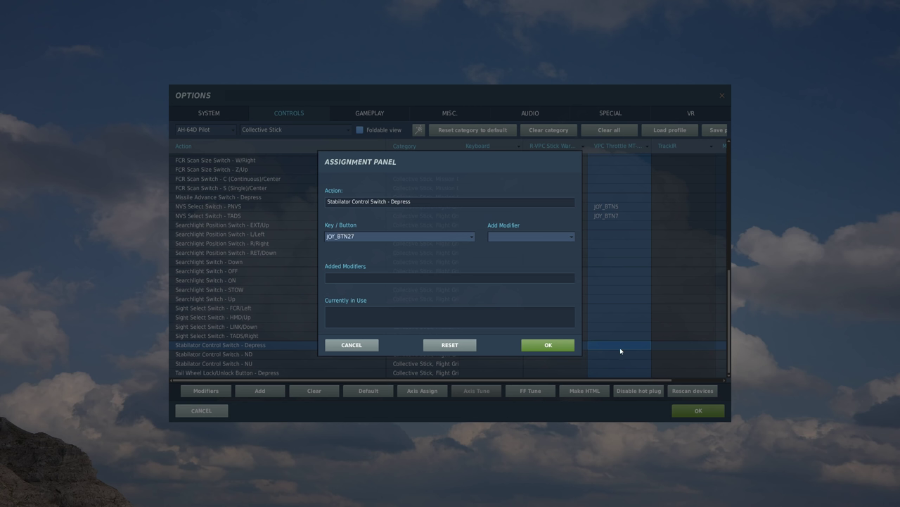
pyautogui.click(563, 345)
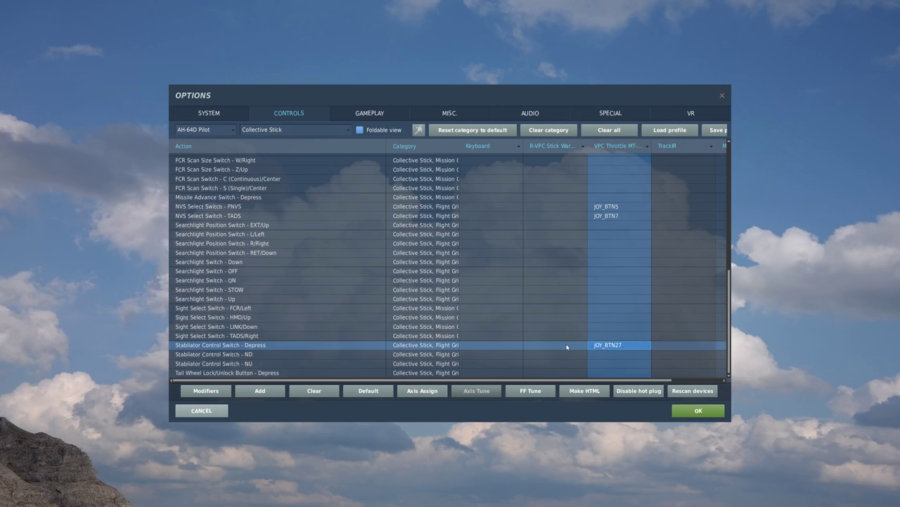
# Assign Stabilator Control Switch - ND to JOY_BTN28 and Stabilator Control Switch - NU to JOY_BTN30 on the VPC Throttle.
pyautogui.doubleClick(612, 355)
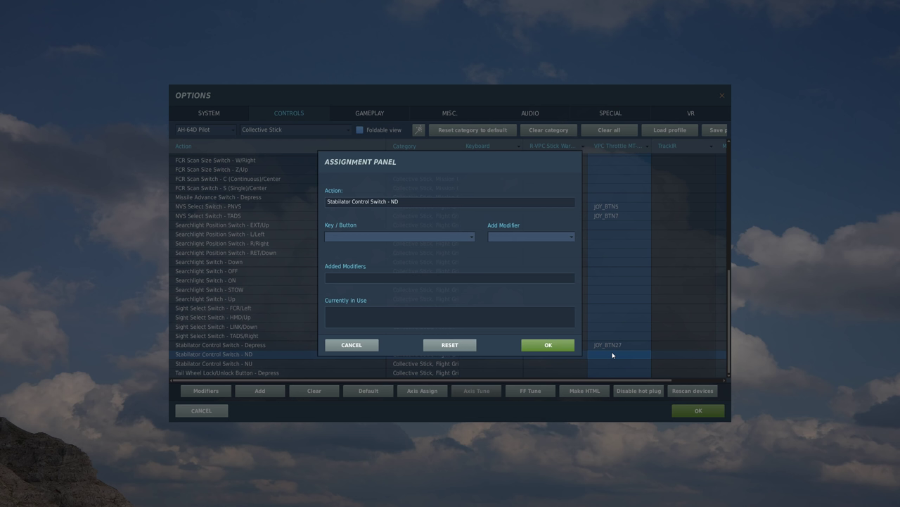
pyautogui.click(561, 345)
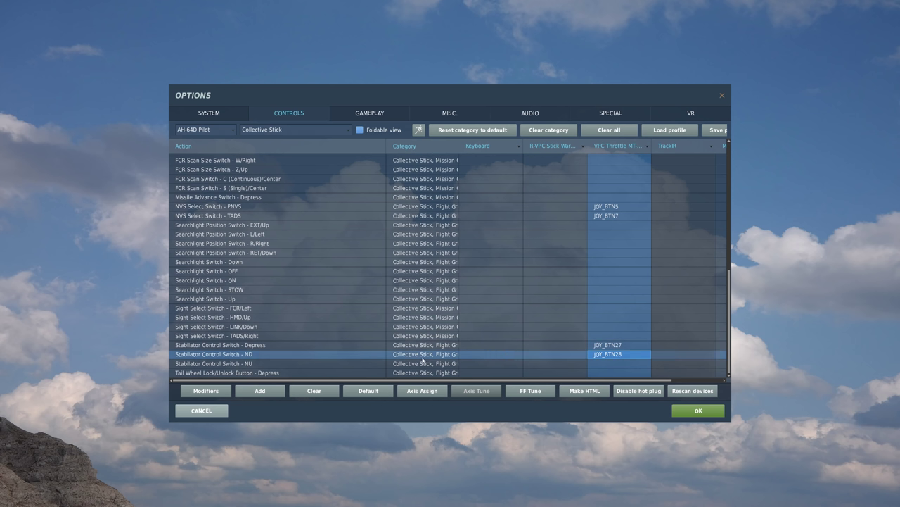
pyautogui.doubleClick(626, 363)
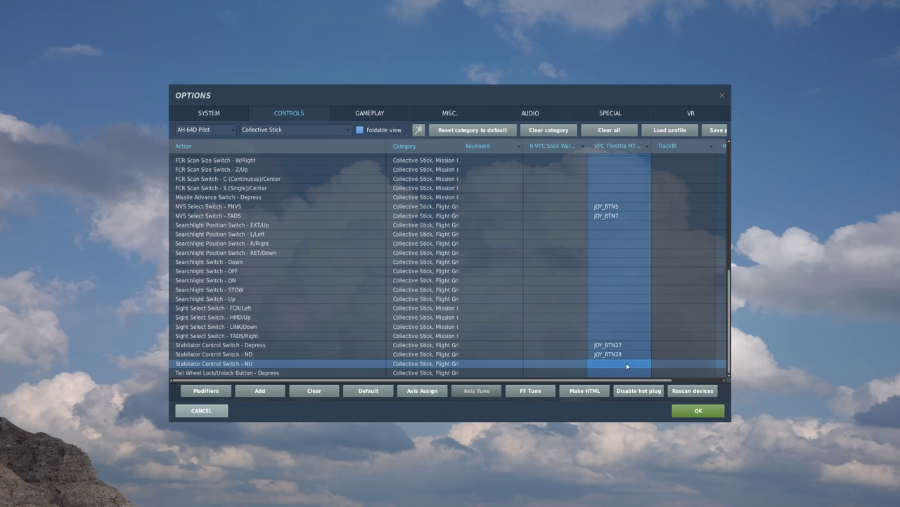
pyautogui.click(567, 346)
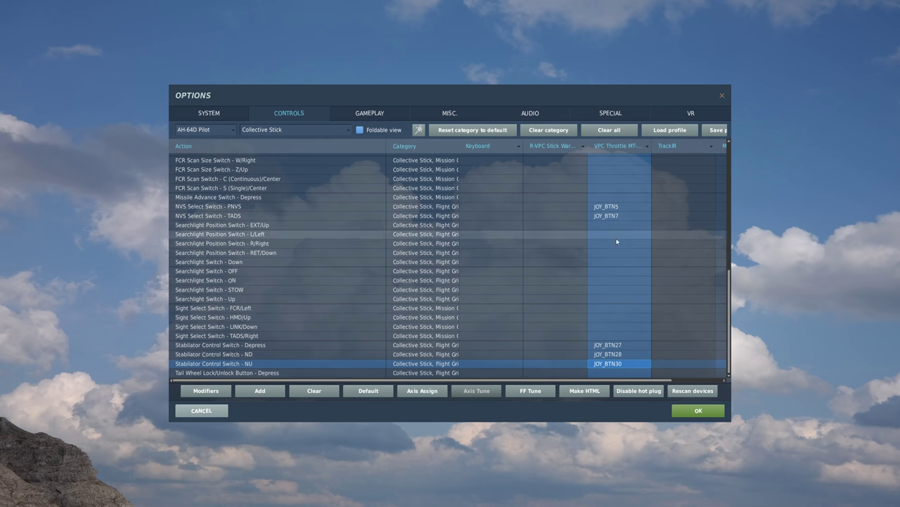
# Assign Tail Wheel Lock/Unlock Button - Depress to JOY_BTN32 on the VPC Throttle.
pyautogui.click(608, 372)
pyautogui.doubleClick(609, 373)
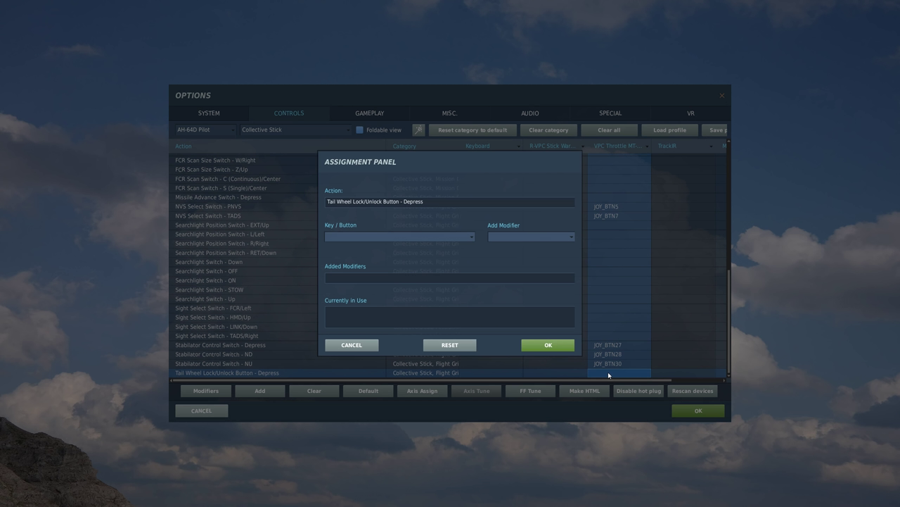
pyautogui.click(548, 345)
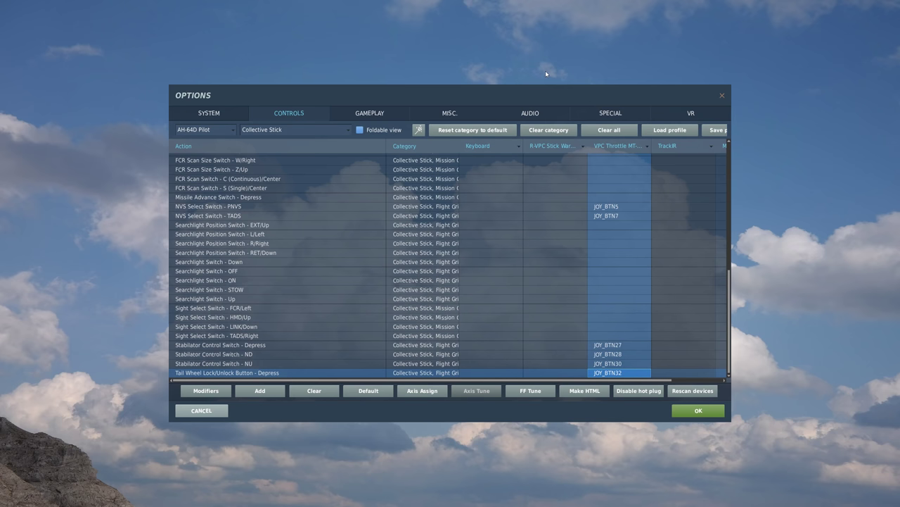
# Show the AH-64D Pilot's Cyclic Stick category and clear all of its R-VPC Stick assignments.
pyautogui.click(262, 130)
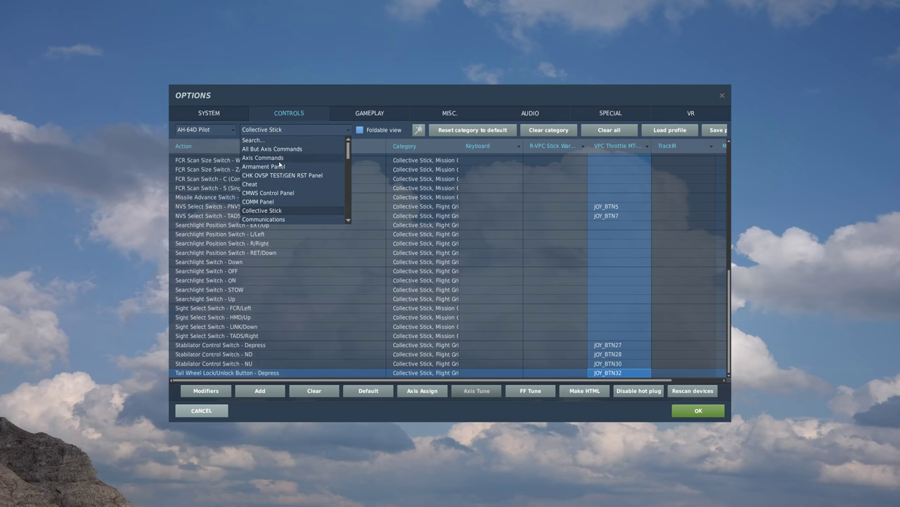
pyautogui.scroll(-1, 286, 161)
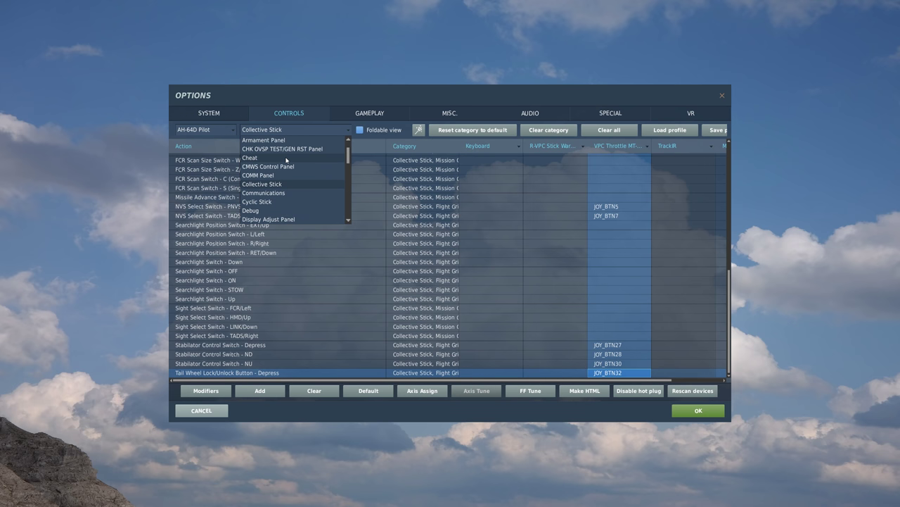
pyautogui.click(267, 202)
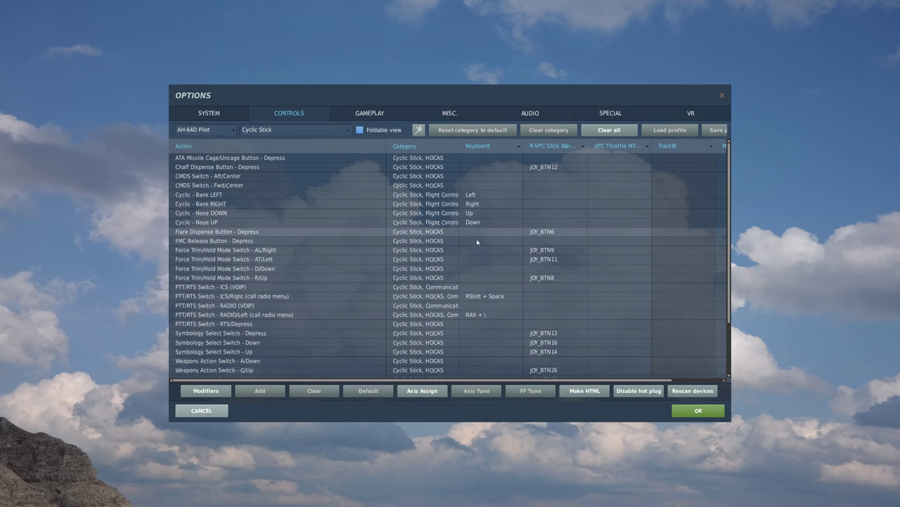
pyautogui.click(560, 262)
pyautogui.click(549, 129)
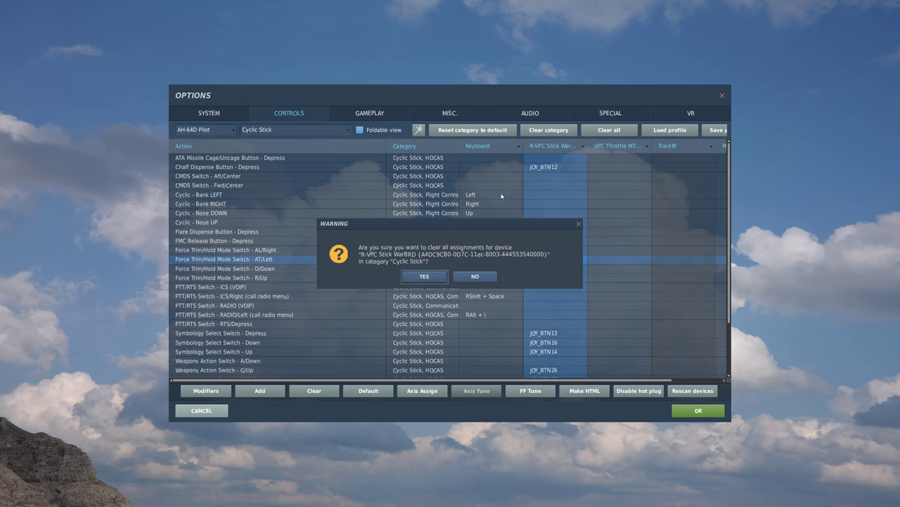
pyautogui.click(424, 276)
# Clear all VPC Throttle assignments in the Cyclic Stick category.
pyautogui.click(607, 212)
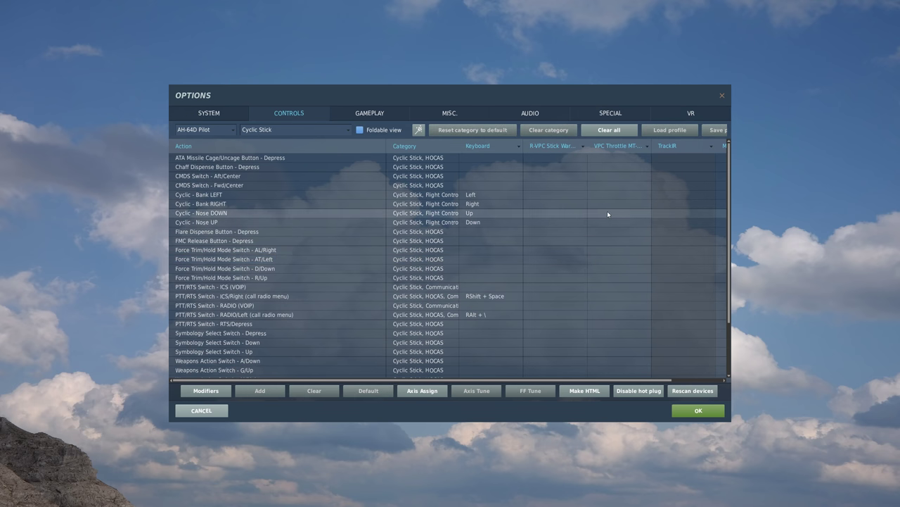
pyautogui.click(548, 129)
pyautogui.click(425, 276)
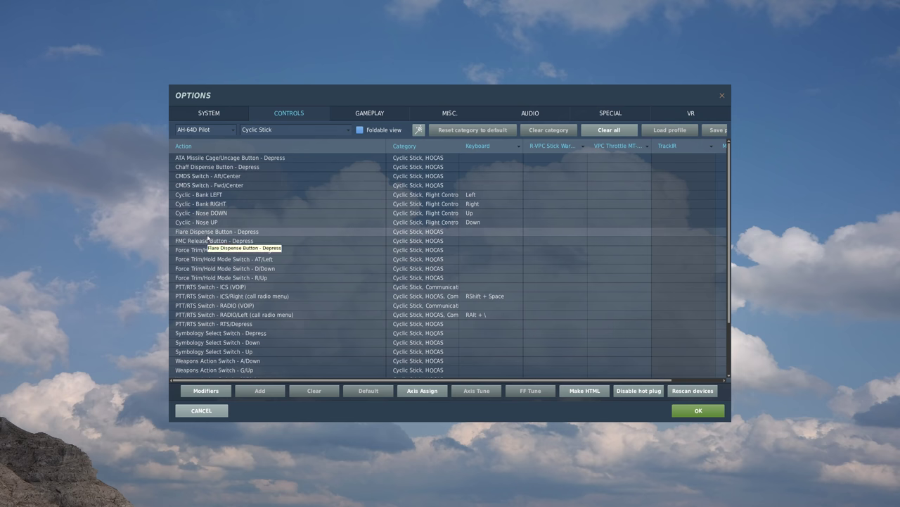
# Assign Chaff Dispense Button - Depress to JOY_BTN12 on the R-VPC Stick.
pyautogui.click(231, 168)
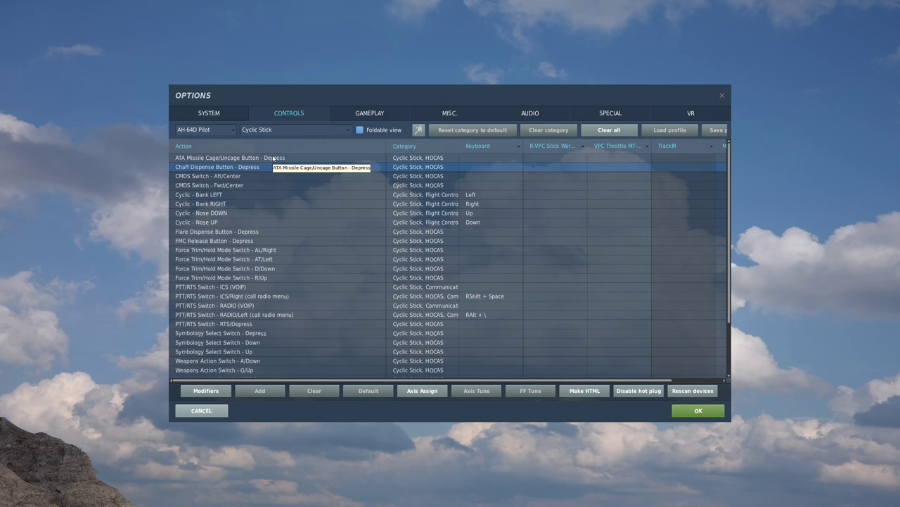
pyautogui.click(564, 167)
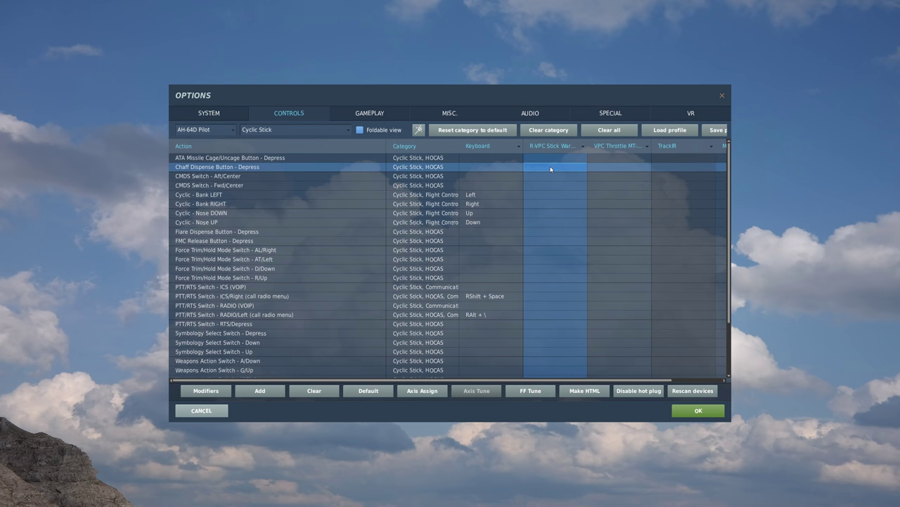
pyautogui.doubleClick(549, 170)
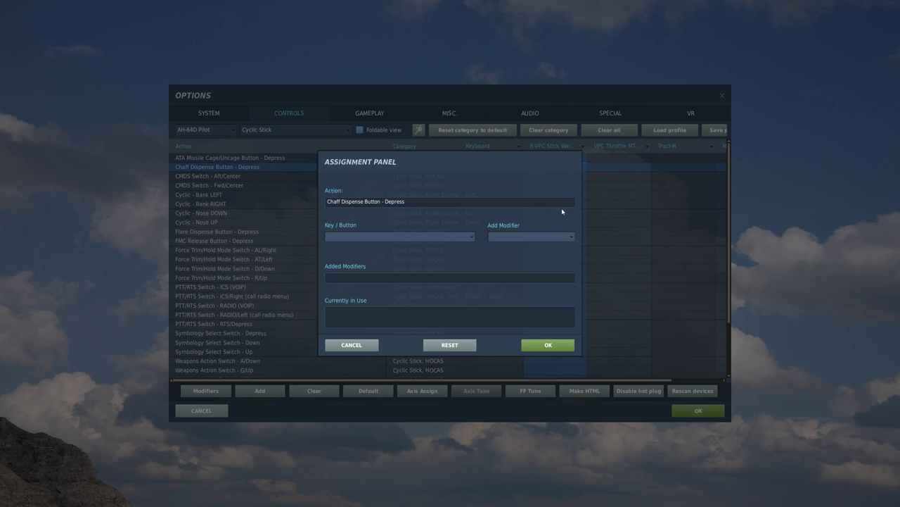
pyautogui.click(547, 345)
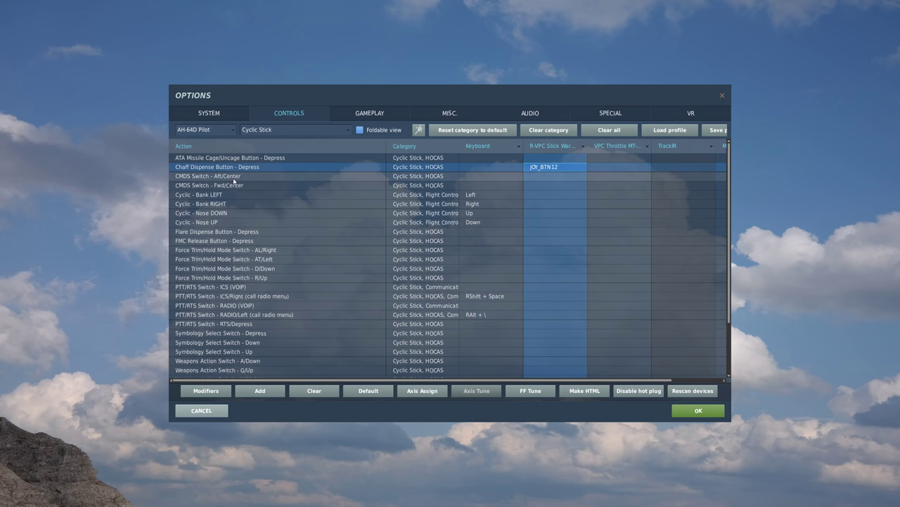
# Assign Flare Dispense Button - Depress to JOY_BTN6 on the R-VPC Stick.
pyautogui.click(232, 232)
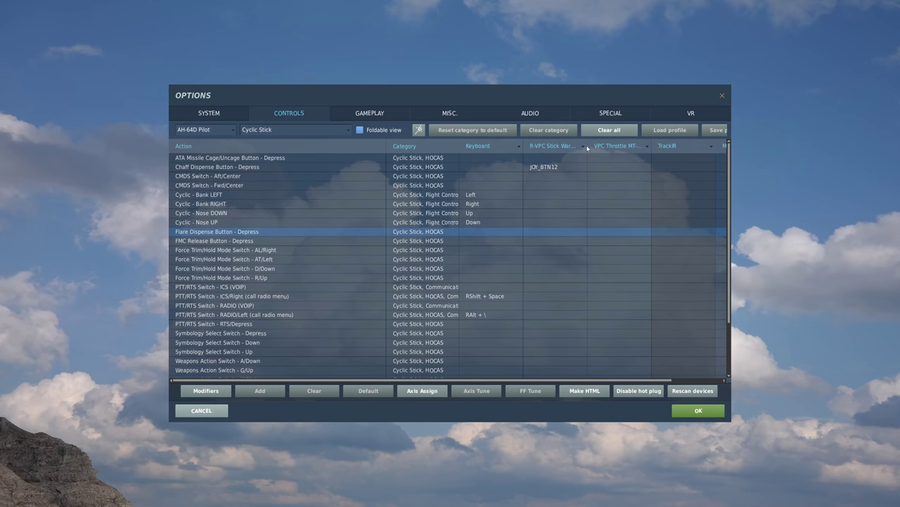
pyautogui.doubleClick(551, 232)
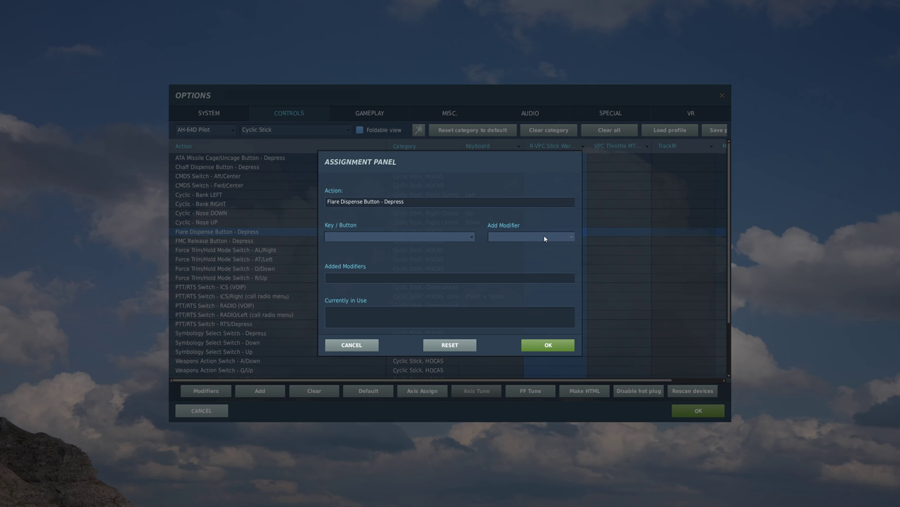
pyautogui.click(547, 344)
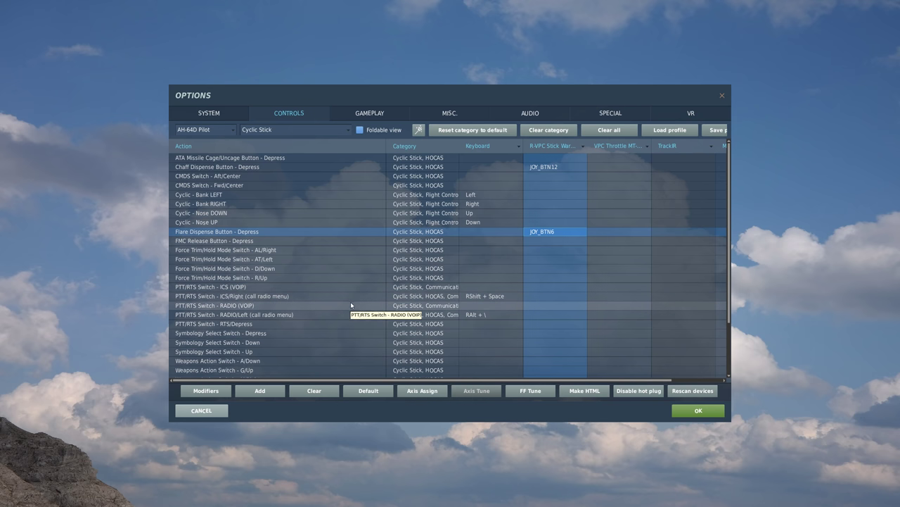
# Assign Force Trim/Hold Mode Switch - AL/Right to JOY_BTN9 and AT/Left to JOY_BTN11 on the R-VPC Stick.
pyautogui.click(280, 250)
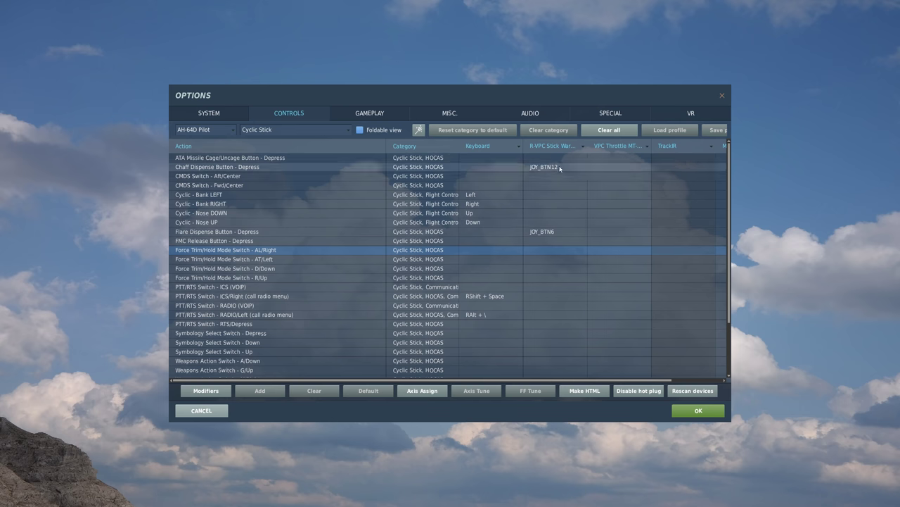
pyautogui.doubleClick(546, 251)
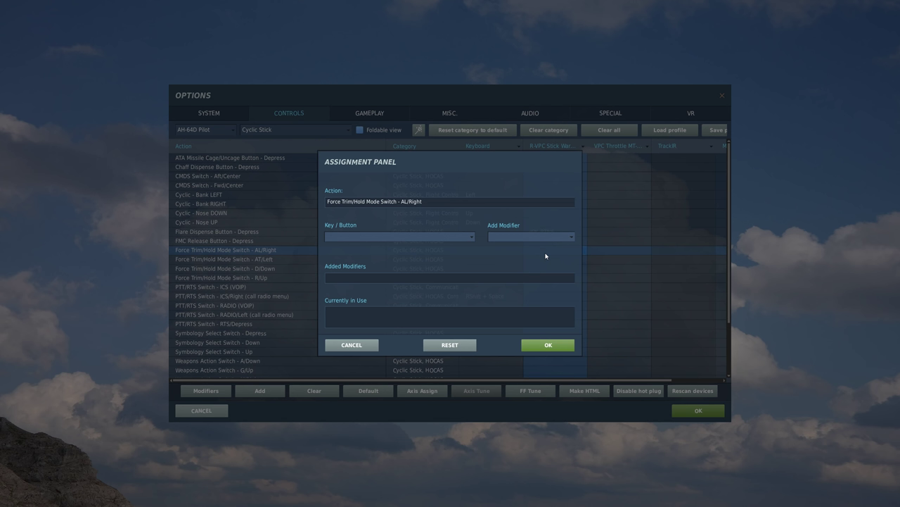
pyautogui.click(546, 345)
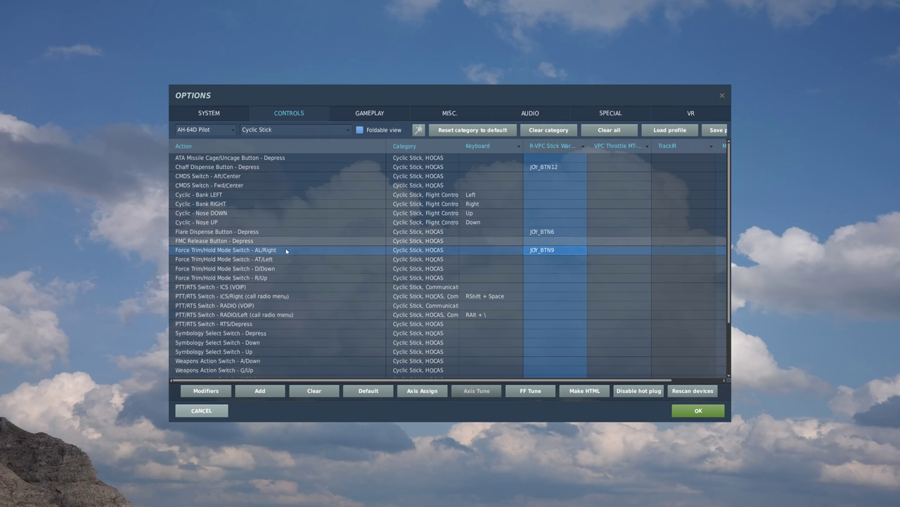
pyautogui.click(267, 259)
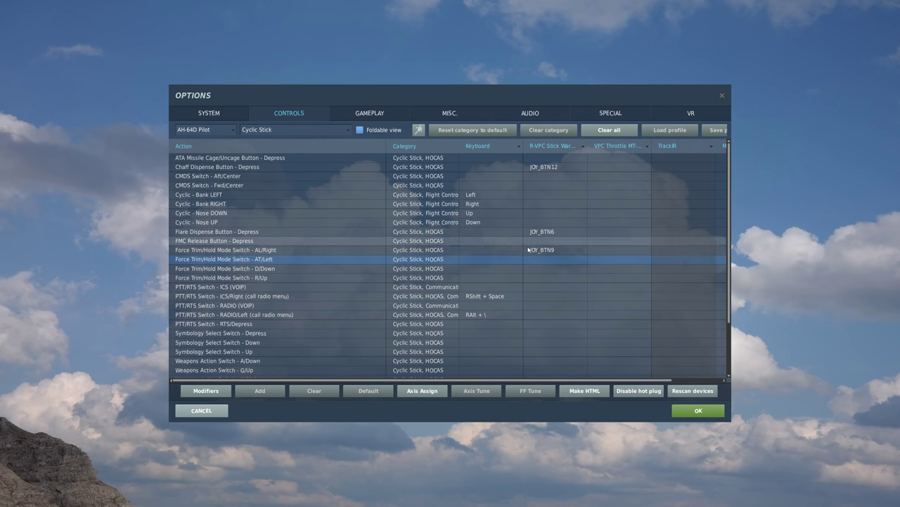
pyautogui.click(541, 261)
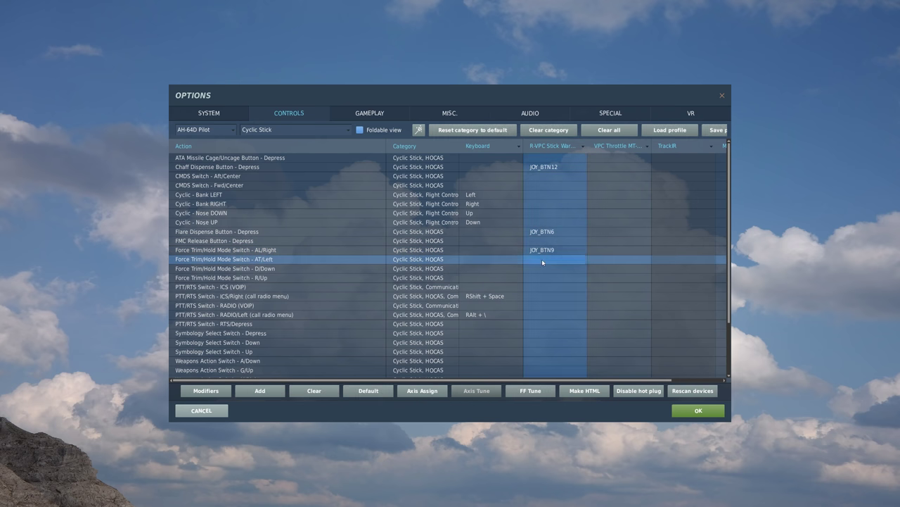
pyautogui.doubleClick(543, 263)
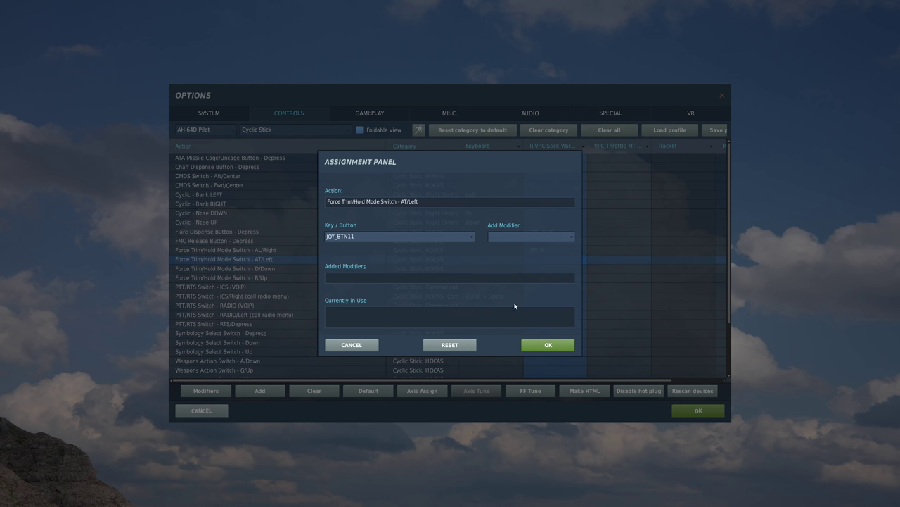
pyautogui.click(547, 344)
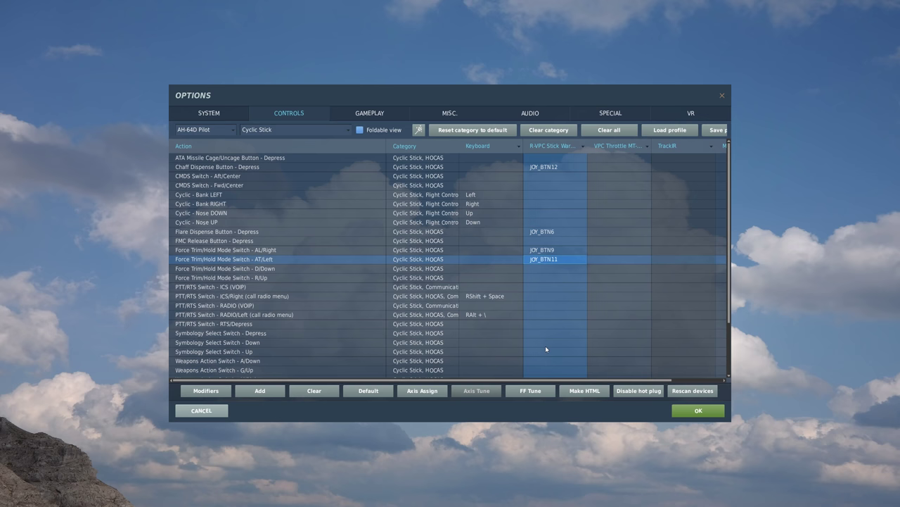
# Assign Force Trim/Hold Mode Switch - R/Up to JOY_BTN8 on the R-VPC Stick.
pyautogui.click(287, 277)
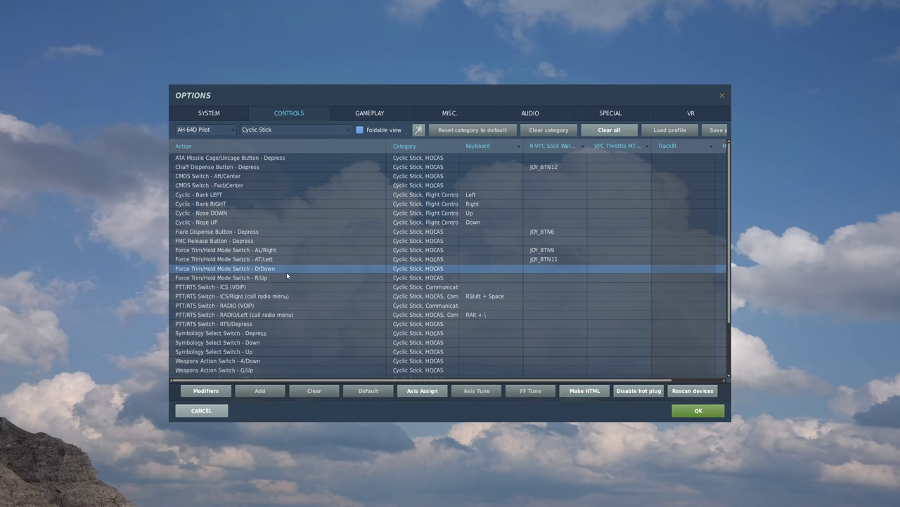
pyautogui.doubleClick(550, 276)
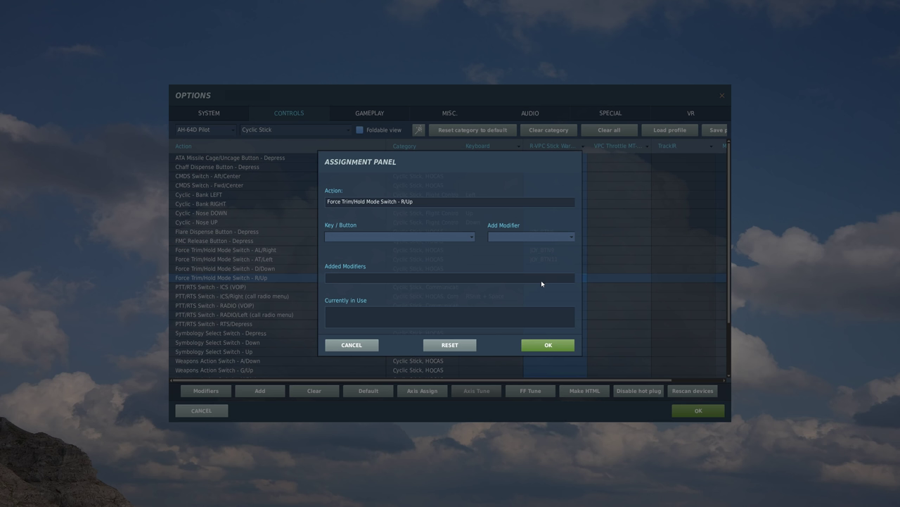
pyautogui.click(538, 342)
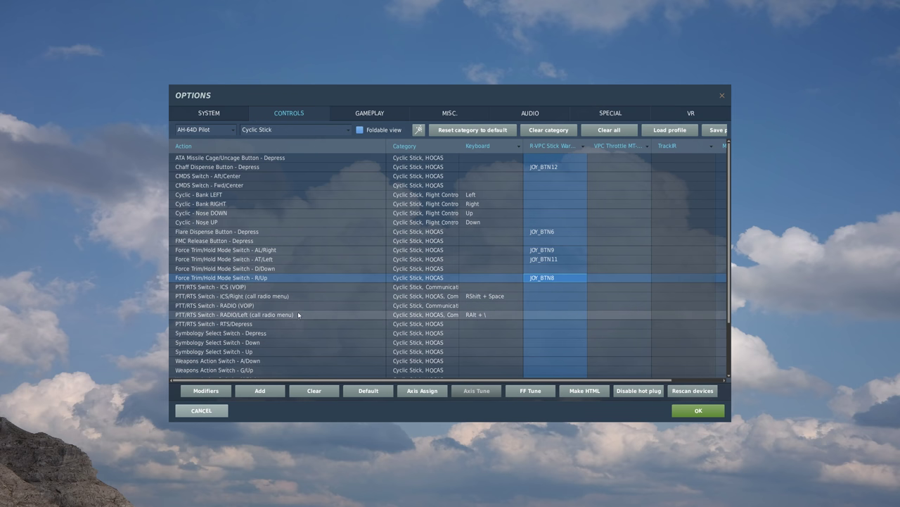
# Assign Symbology Select Switch - Depress to JOY_BTN13 on the R-VPC Stick.
pyautogui.scroll(-1, 302, 313)
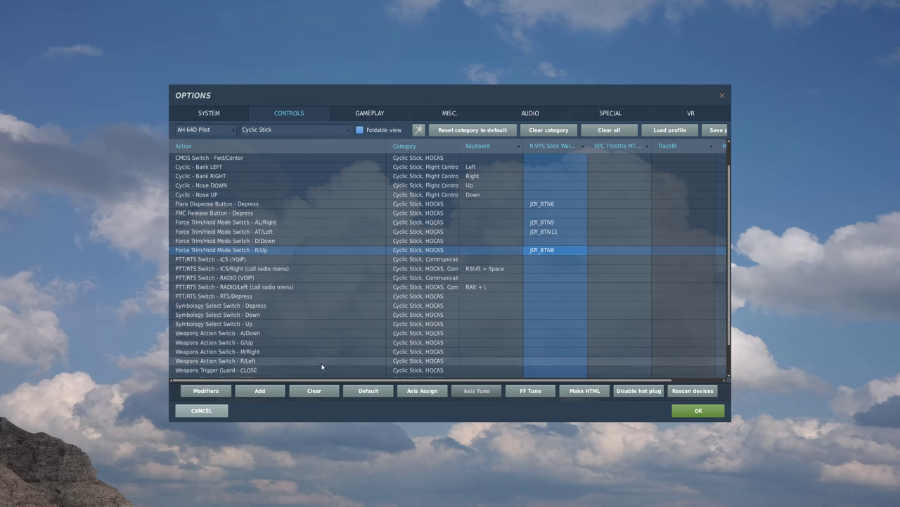
pyautogui.click(290, 307)
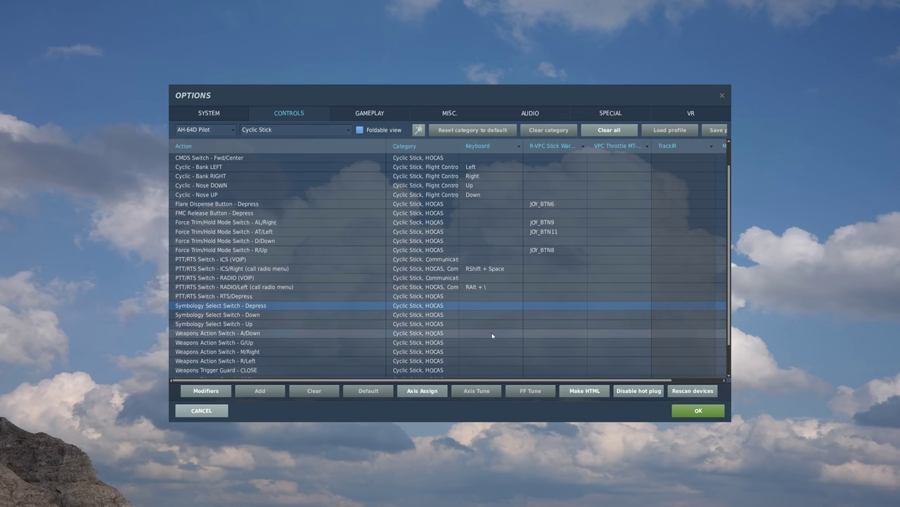
pyautogui.click(546, 306)
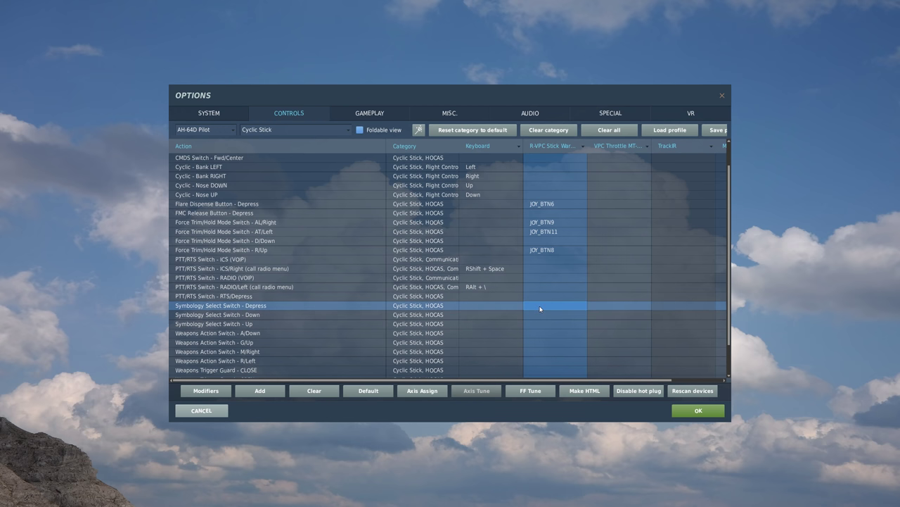
pyautogui.doubleClick(541, 308)
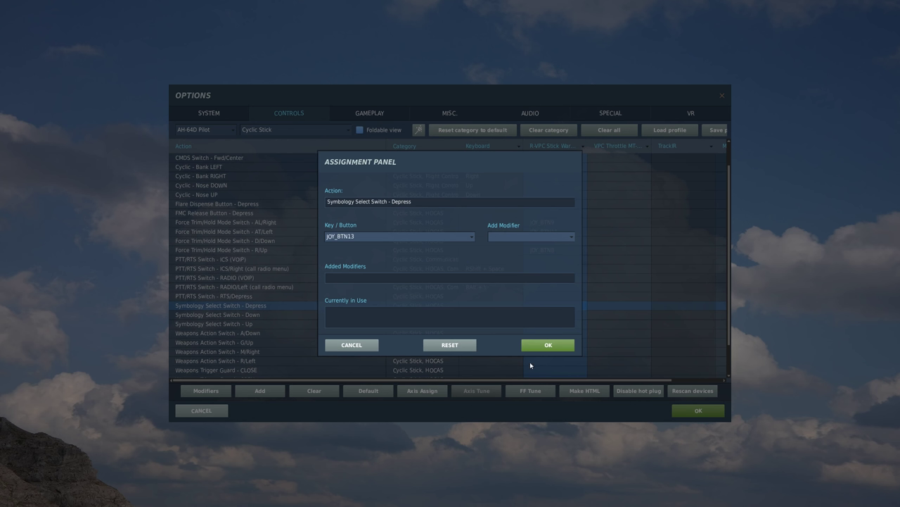
pyautogui.click(539, 345)
# Assign Symbology Select Switch - Down to JOY_BTN16 and Up to JOY_BTN14 on the R-VPC Stick.
pyautogui.click(249, 315)
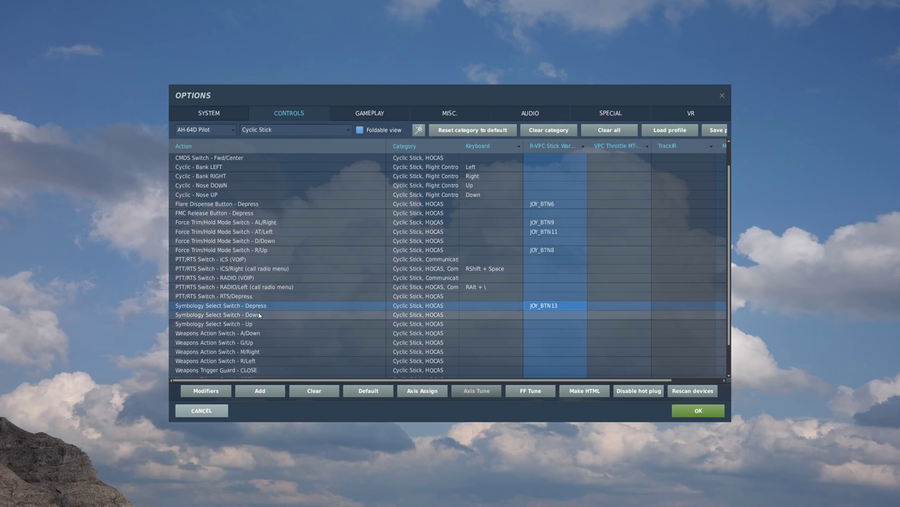
pyautogui.doubleClick(537, 315)
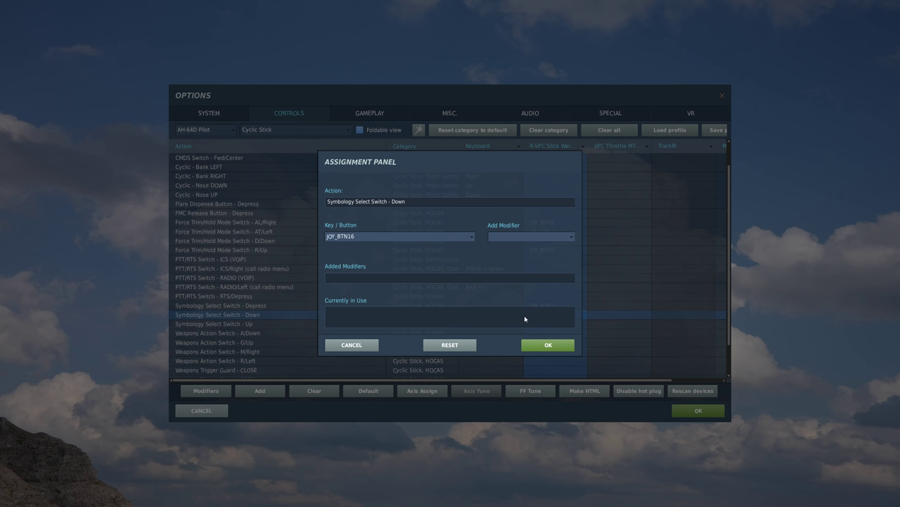
pyautogui.click(548, 344)
pyautogui.click(541, 323)
pyautogui.doubleClick(541, 323)
pyautogui.click(547, 345)
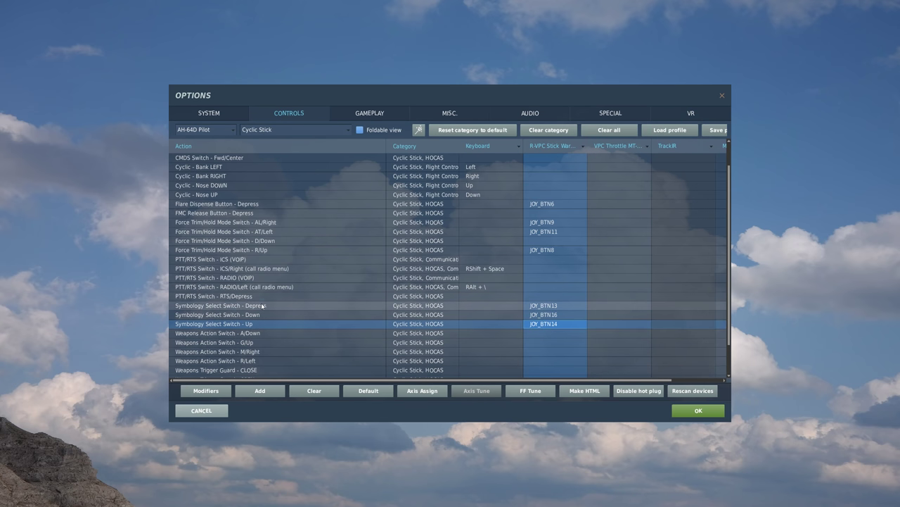
# Assign Weapons Action Switch - G/Up to JOY_BTN26 on the R-VPC Stick.
pyautogui.scroll(-1, 254, 304)
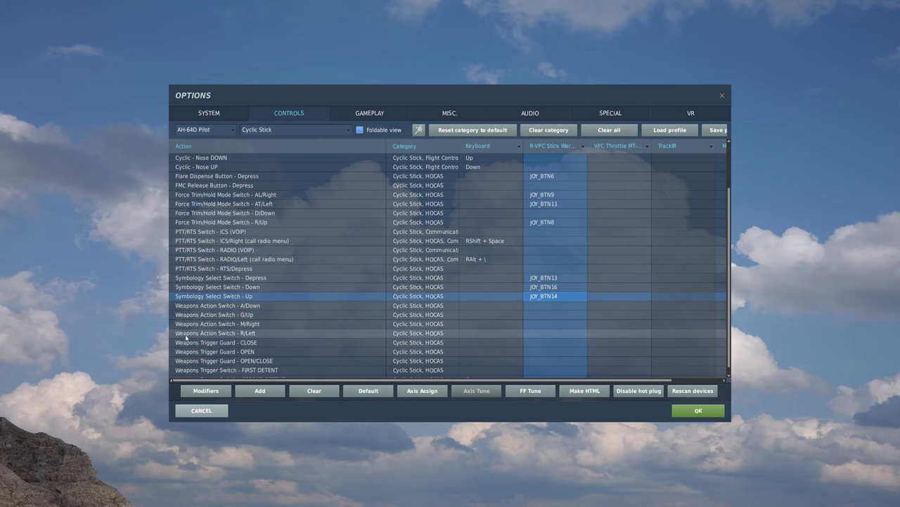
pyautogui.click(259, 314)
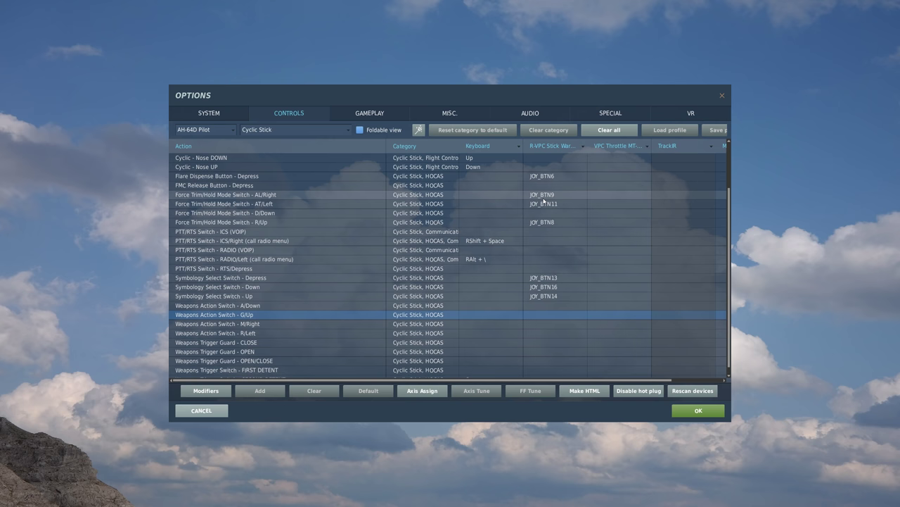
pyautogui.click(543, 317)
pyautogui.doubleClick(543, 318)
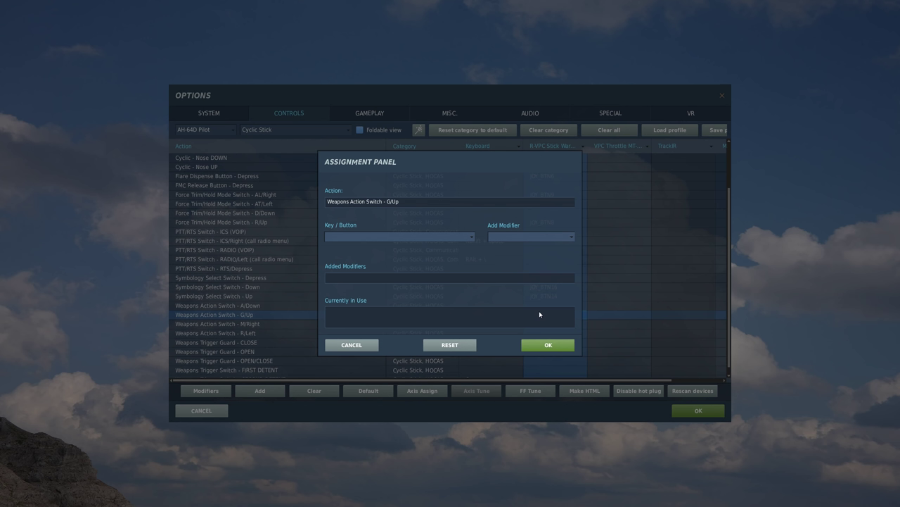
pyautogui.click(553, 343)
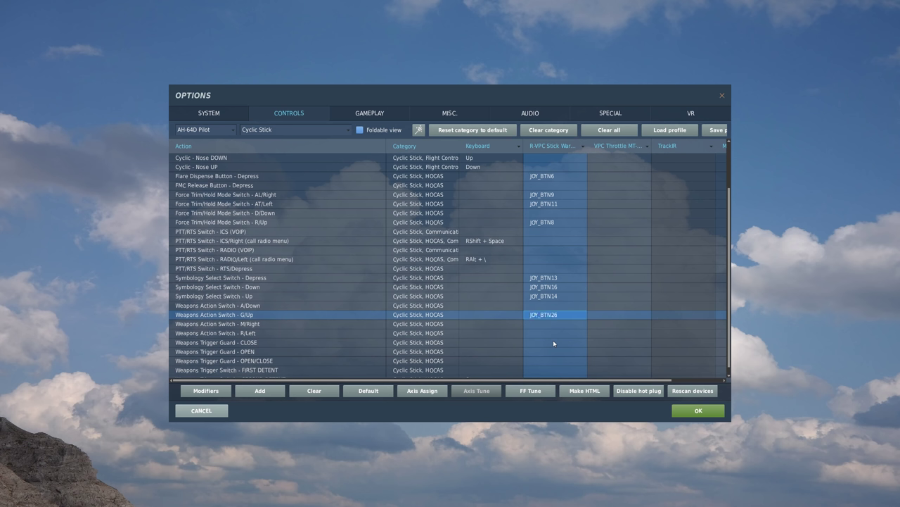
# Assign Weapons Action Switch - M/Right to JOY_BTN27 and R/Left to JOY_BTN29 on the R-VPC Stick.
pyautogui.click(545, 325)
pyautogui.doubleClick(545, 328)
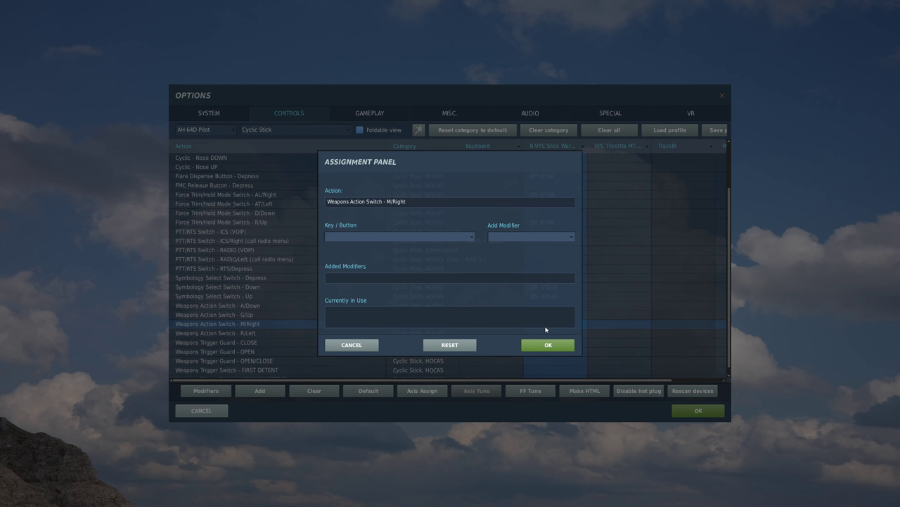
pyautogui.click(548, 344)
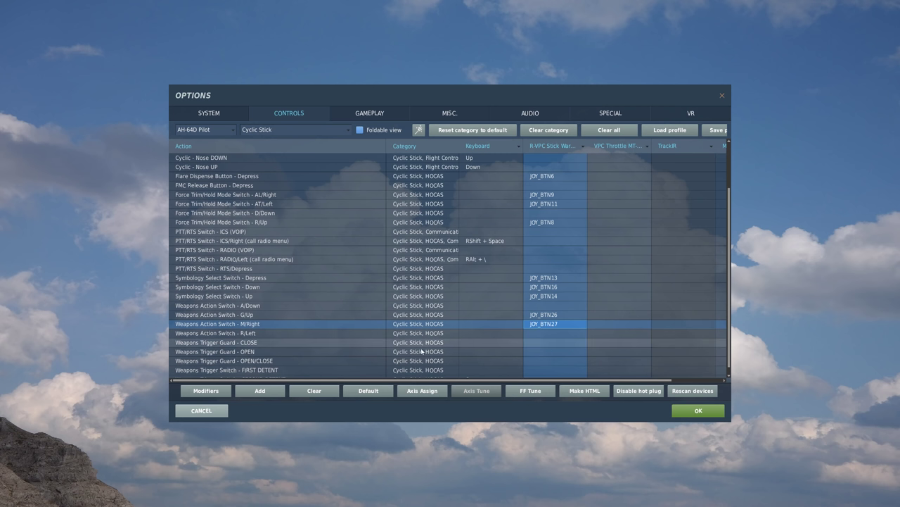
pyautogui.click(242, 333)
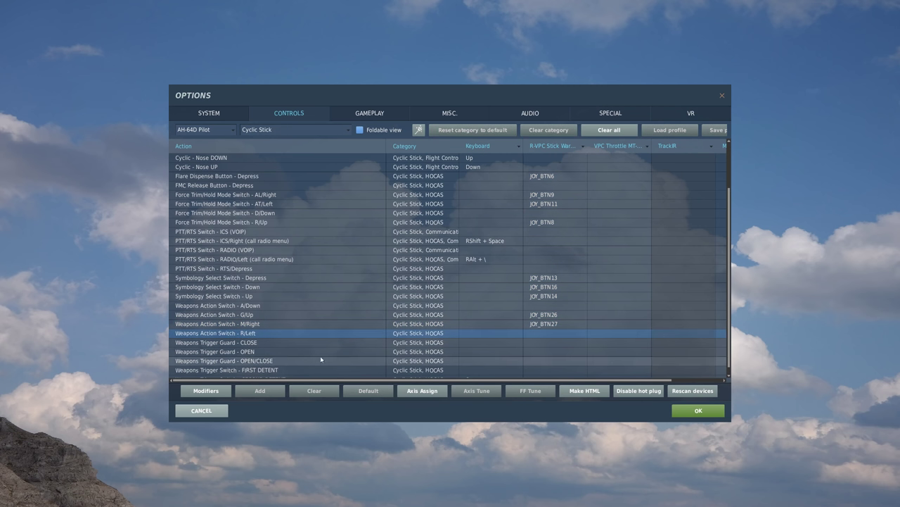
pyautogui.doubleClick(543, 335)
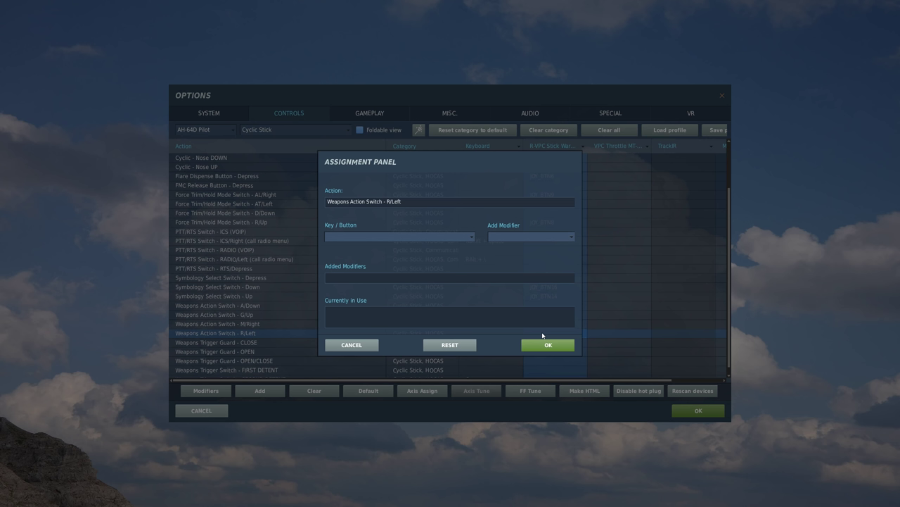
pyautogui.click(537, 346)
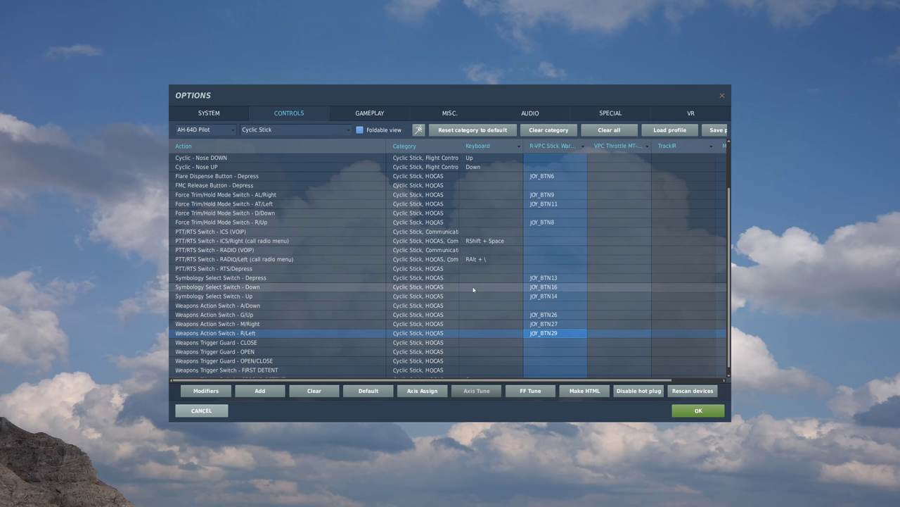
# Assign Weapons Trigger Guard - OPEN/CLOSE to JOY_BTN25 on the R-VPC Stick.
pyautogui.click(251, 361)
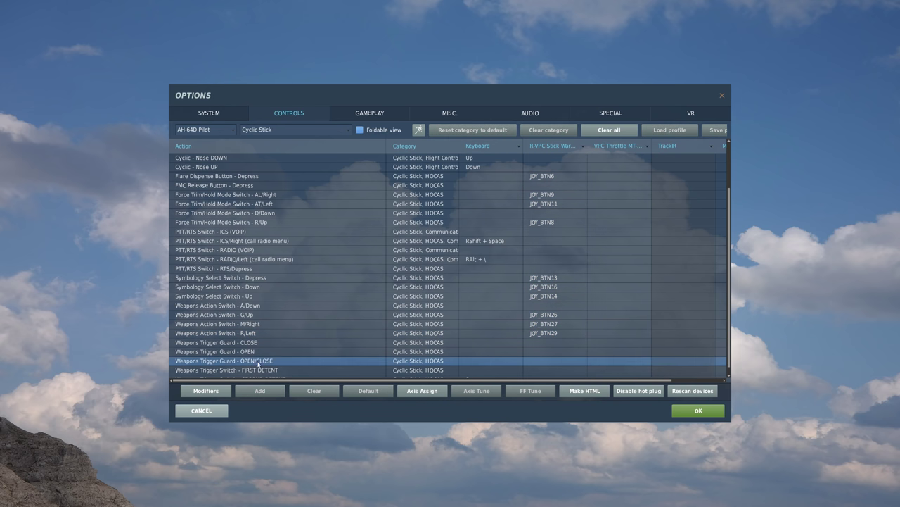
pyautogui.doubleClick(551, 360)
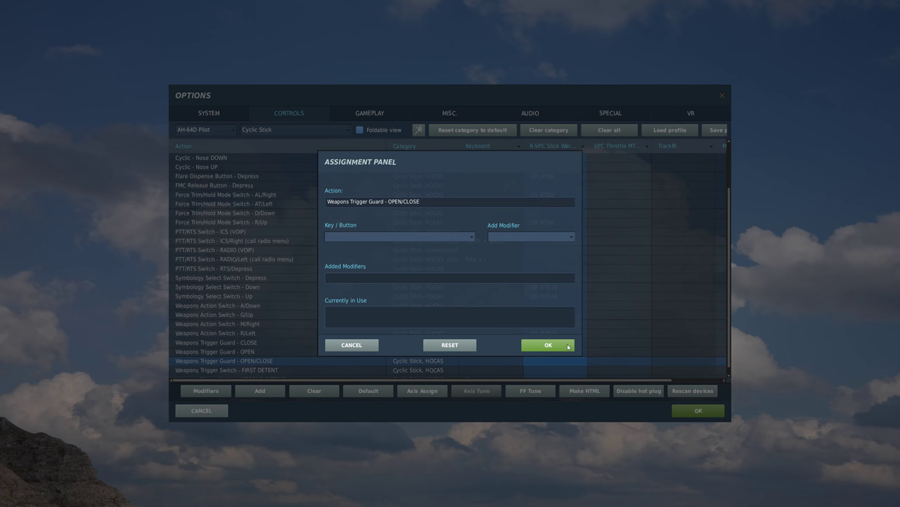
pyautogui.click(568, 346)
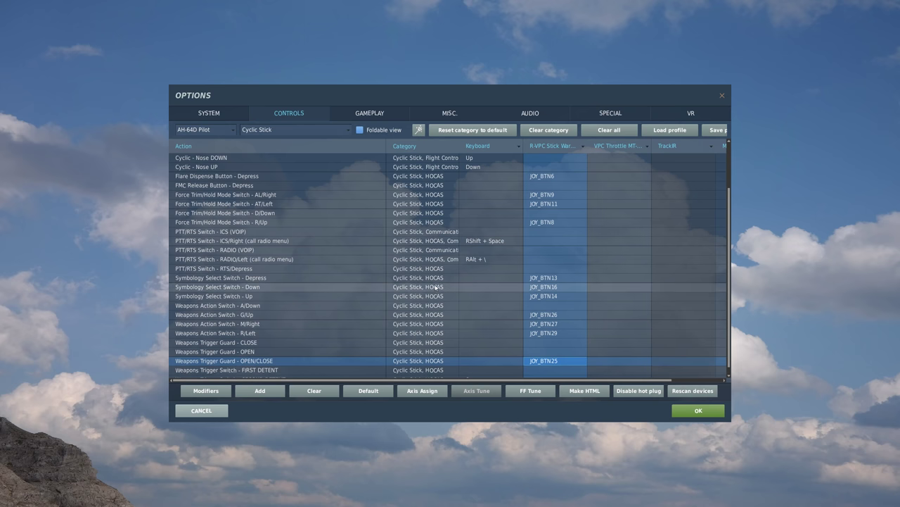
# Assign Weapons Trigger Switch - SECOND DETENT to JOY_BTN4 on the R-VPC Stick.
pyautogui.scroll(-1, 436, 287)
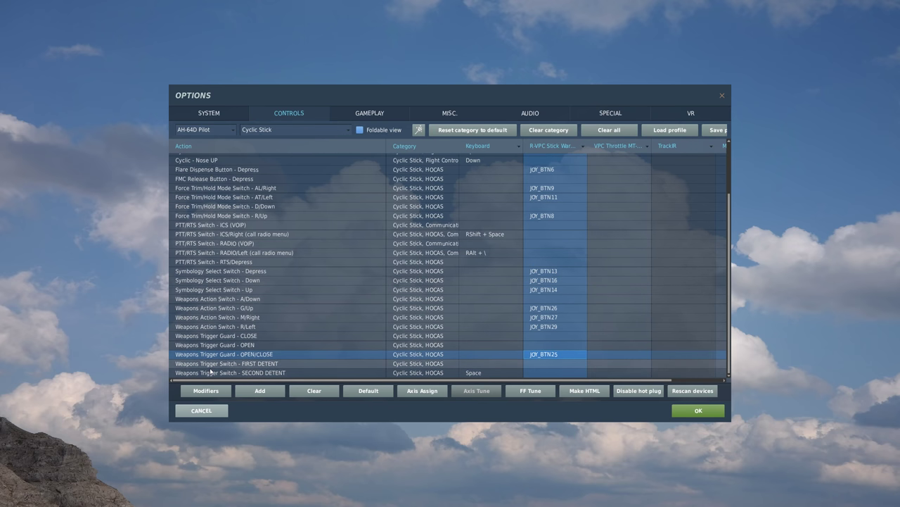
pyautogui.click(263, 364)
pyautogui.click(254, 373)
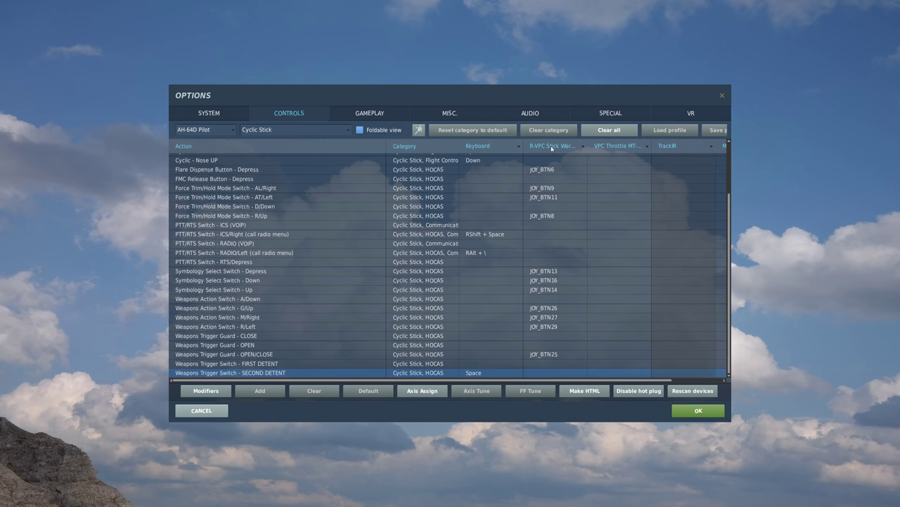
pyautogui.click(543, 374)
pyautogui.doubleClick(544, 376)
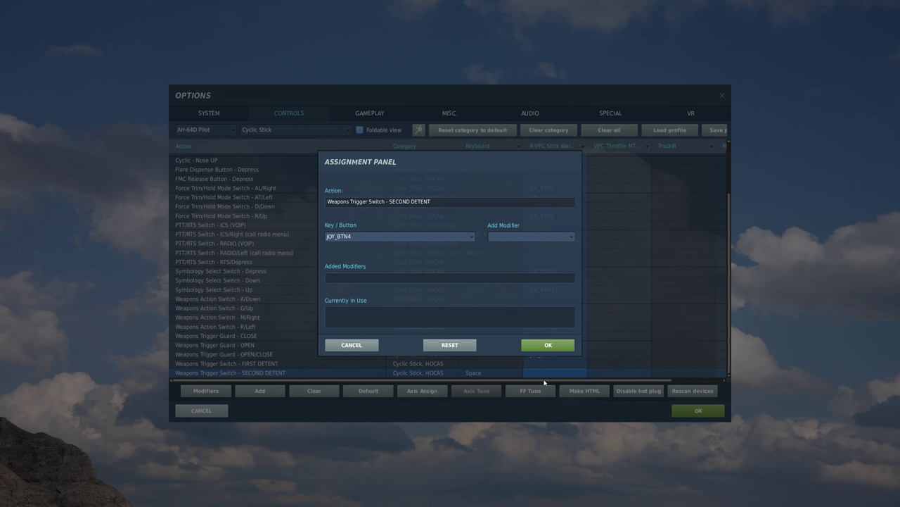
pyautogui.click(556, 344)
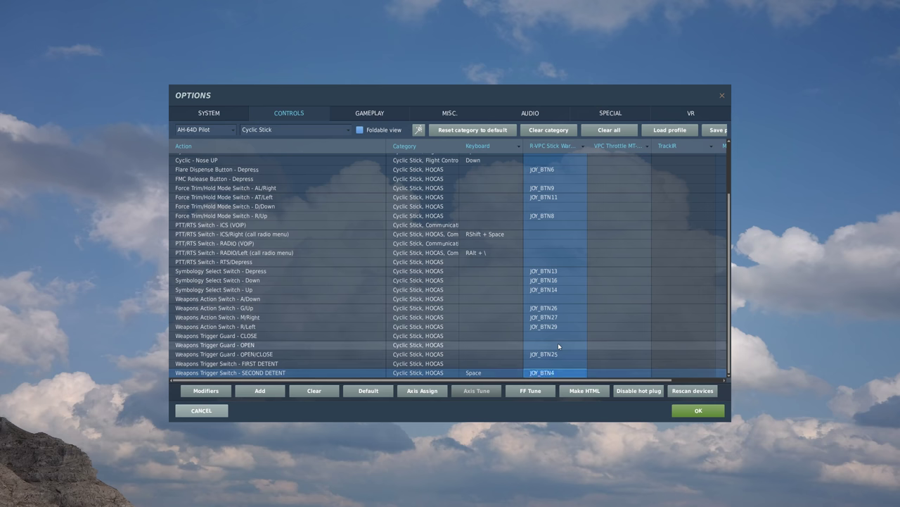
# Assign Weapons Trigger Switch - FIRST DETENT to JOY_BTN3 on the R-VPC Stick.
pyautogui.click(253, 366)
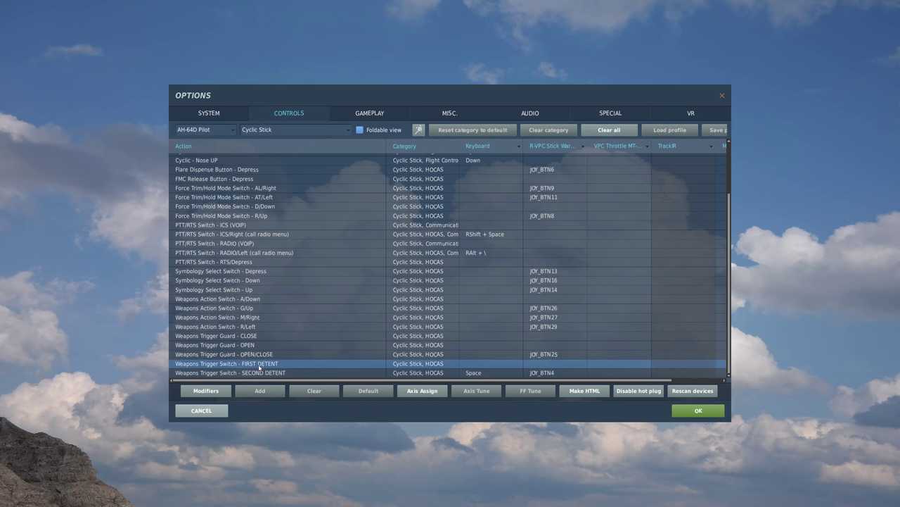
pyautogui.doubleClick(533, 364)
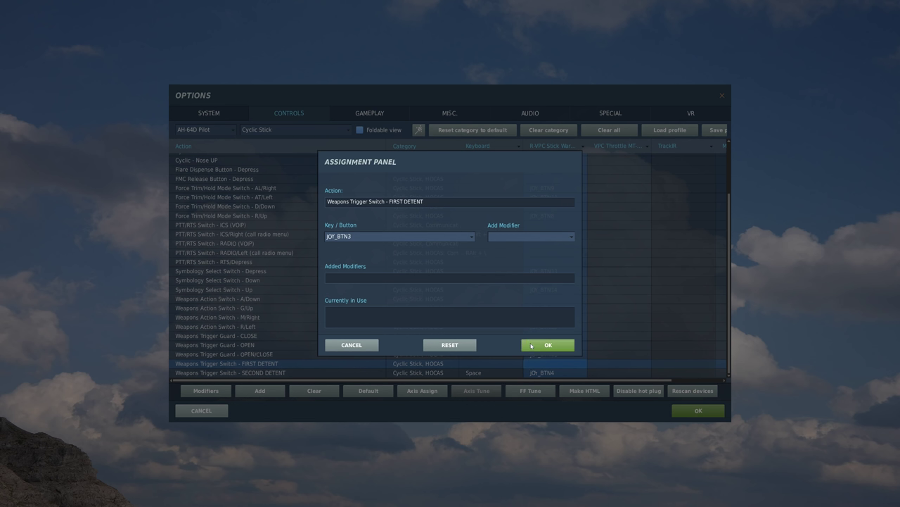
pyautogui.click(536, 346)
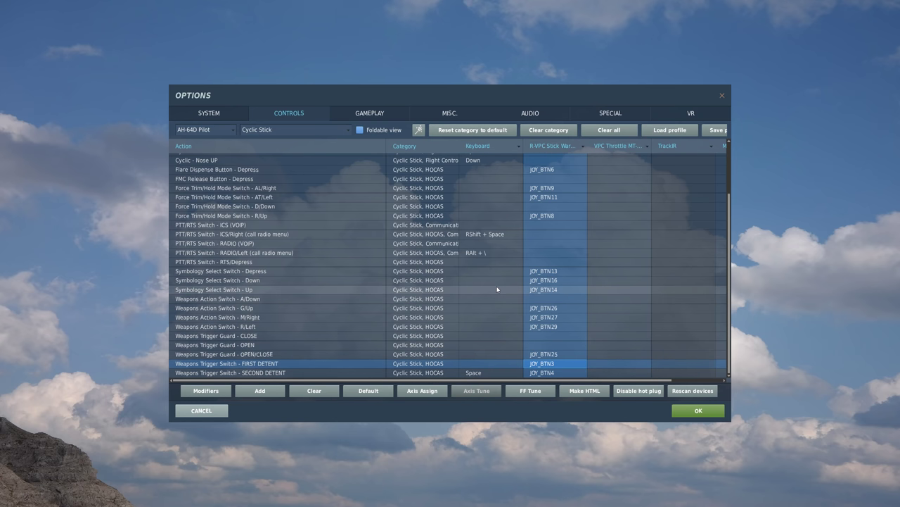
# In the Pilot's George AI Helper category, clear the VPC Throttle binding of George AI Helper Interface - Show/Hide.
pyautogui.scroll(3, 496, 289)
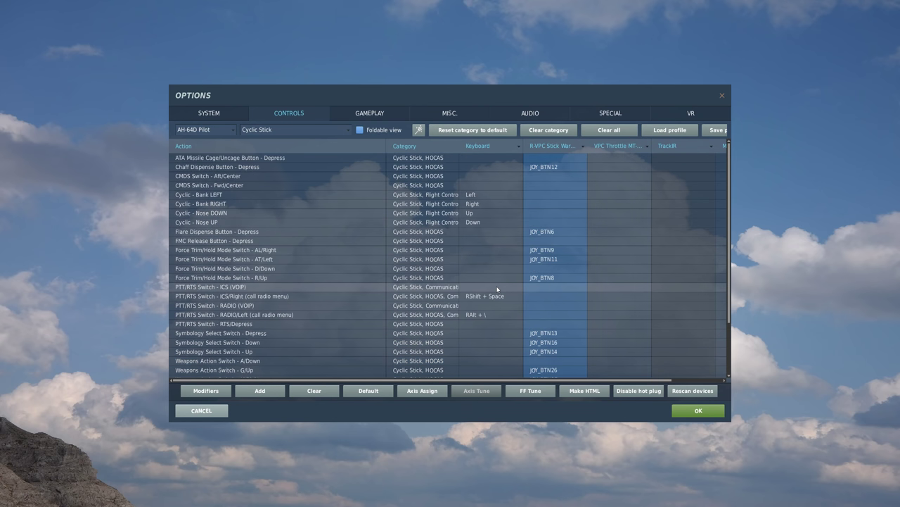
pyautogui.click(280, 132)
pyautogui.scroll(-4, 285, 162)
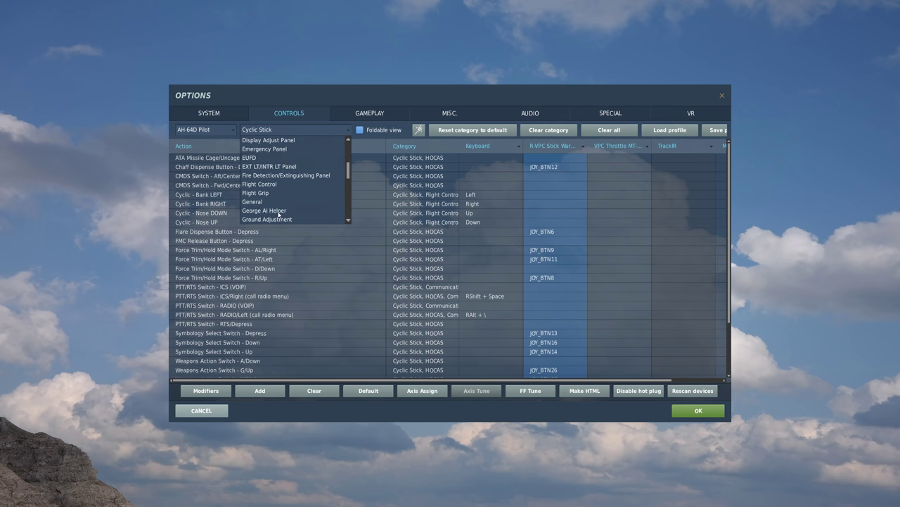
pyautogui.click(272, 210)
pyautogui.click(536, 158)
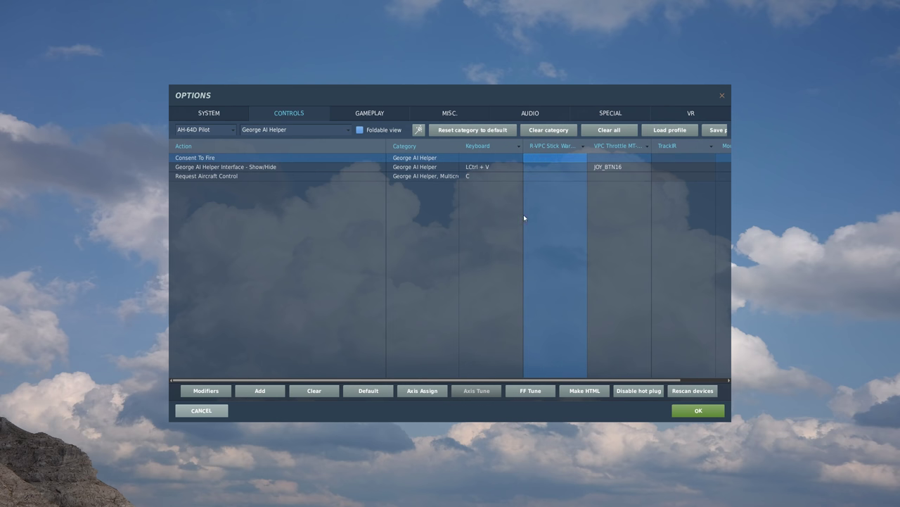
pyautogui.click(609, 167)
pyautogui.click(320, 393)
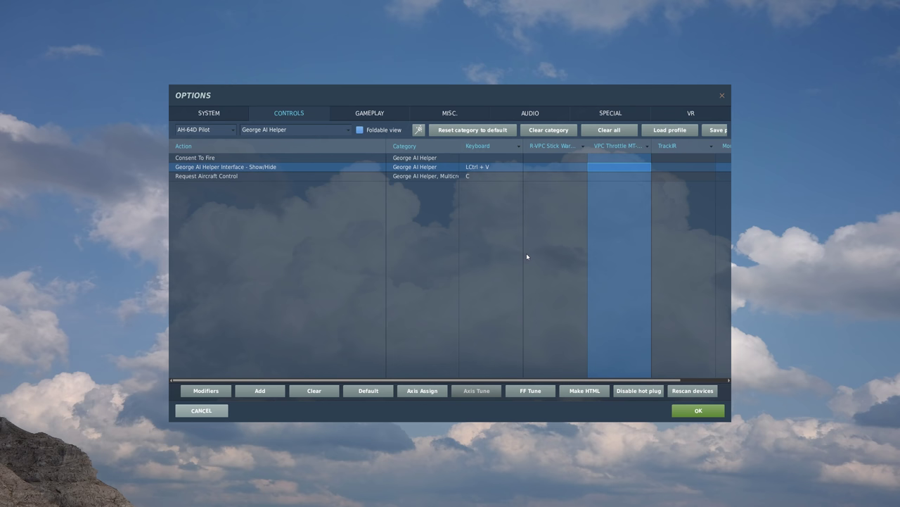
# Assign Consent To Fire to JOY_BTN21 on the R-VPC Stick.
pyautogui.click(254, 158)
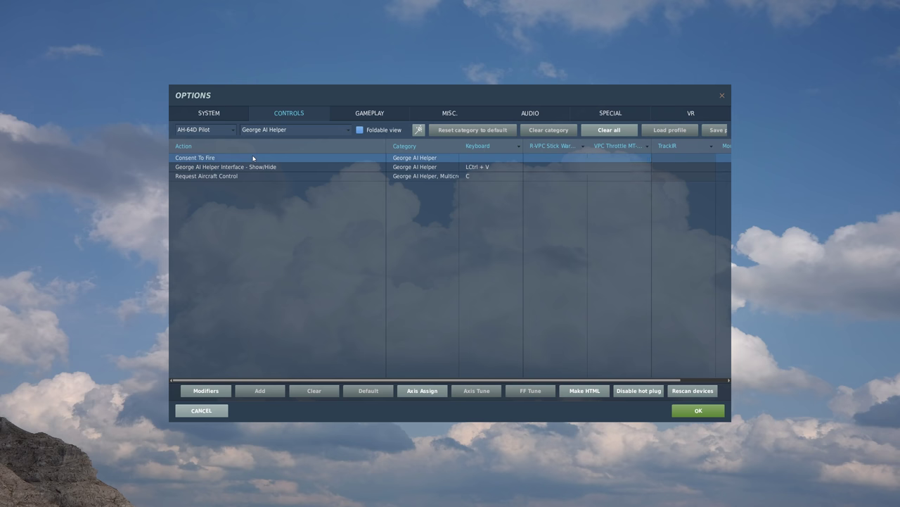
pyautogui.click(556, 163)
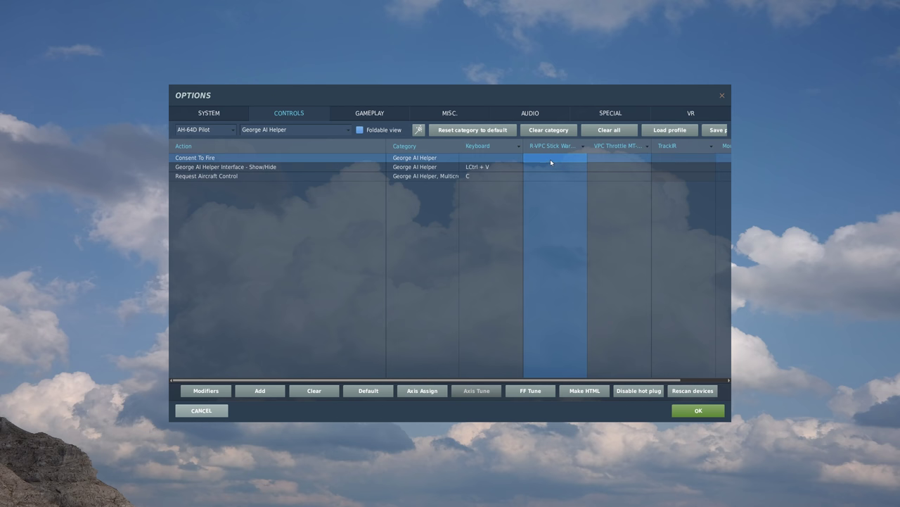
pyautogui.doubleClick(550, 159)
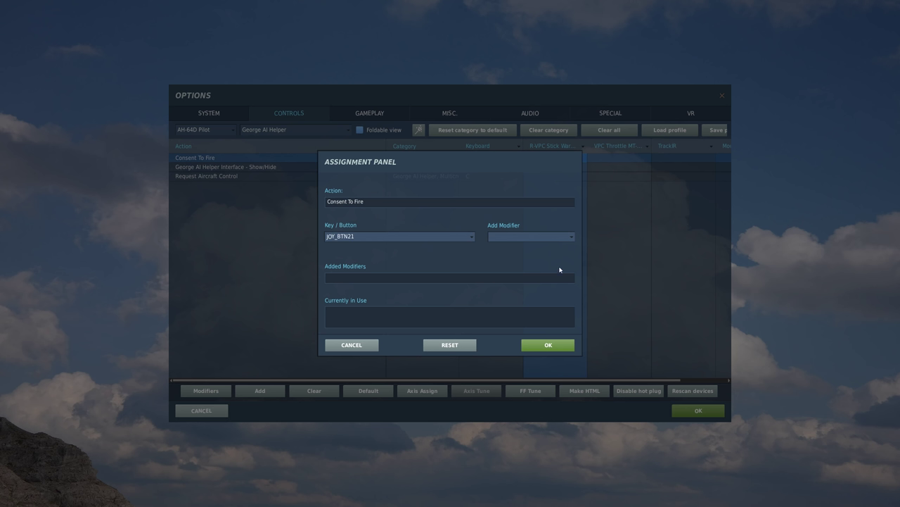
pyautogui.click(548, 344)
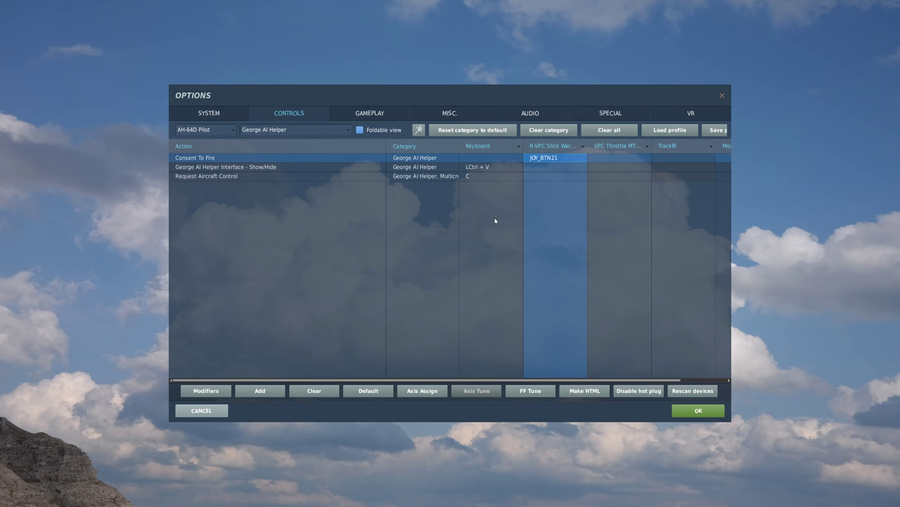
# Assign George AI Helper Interface - Show/Hide to JOY_BTN16 on the VPC Throttle.
pyautogui.click(238, 168)
pyautogui.click(606, 169)
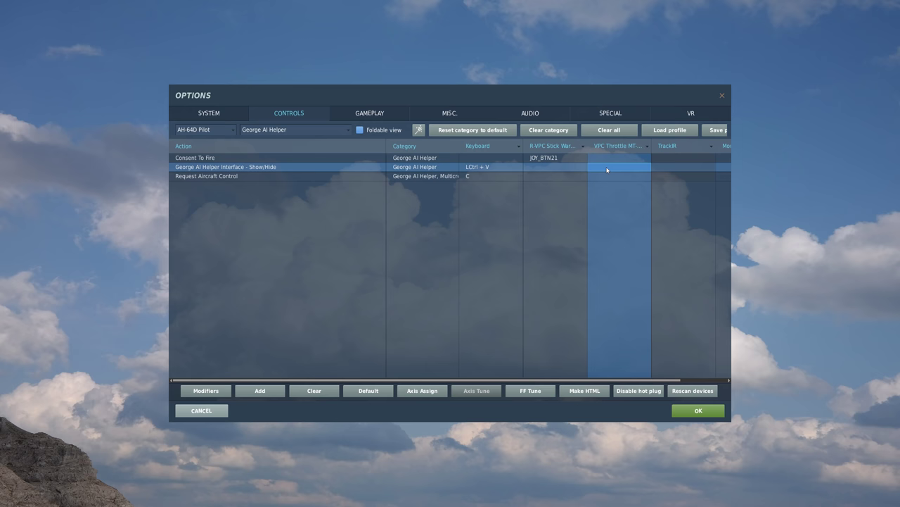
pyautogui.doubleClick(606, 169)
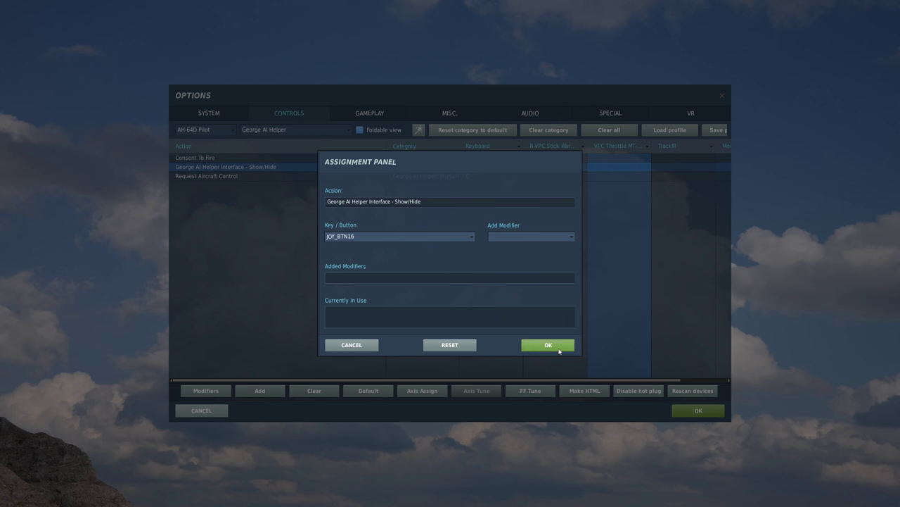
pyautogui.click(528, 345)
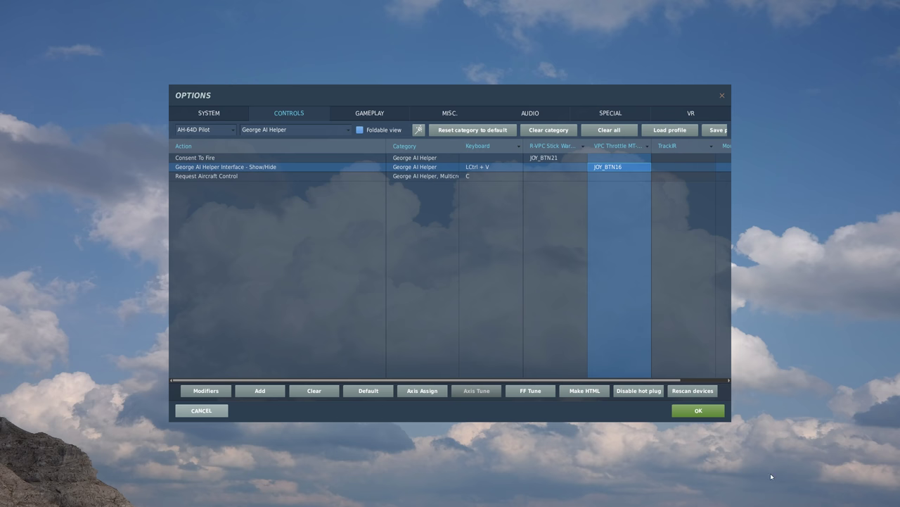
# Show the AH-64D CP/G Axis Commands and clear all R-VPC Stick assignments in that category.
pyautogui.click(212, 132)
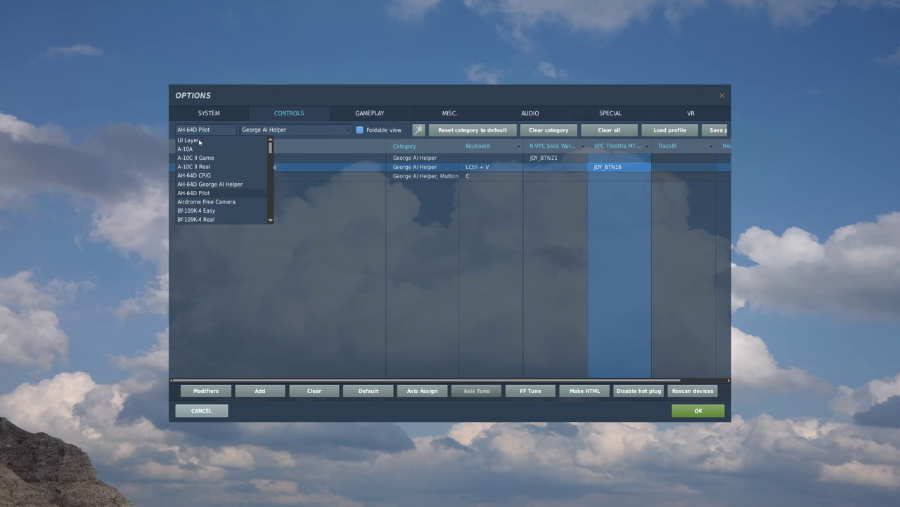
pyautogui.click(206, 176)
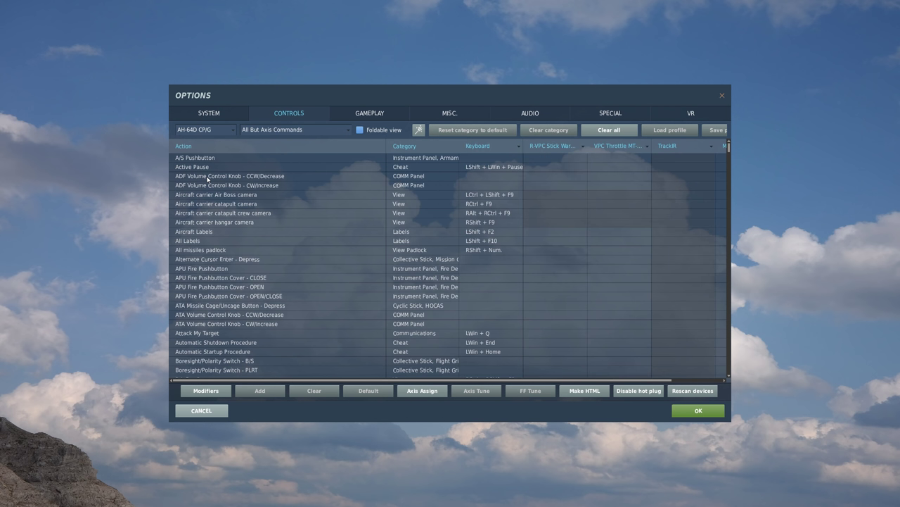
pyautogui.click(280, 130)
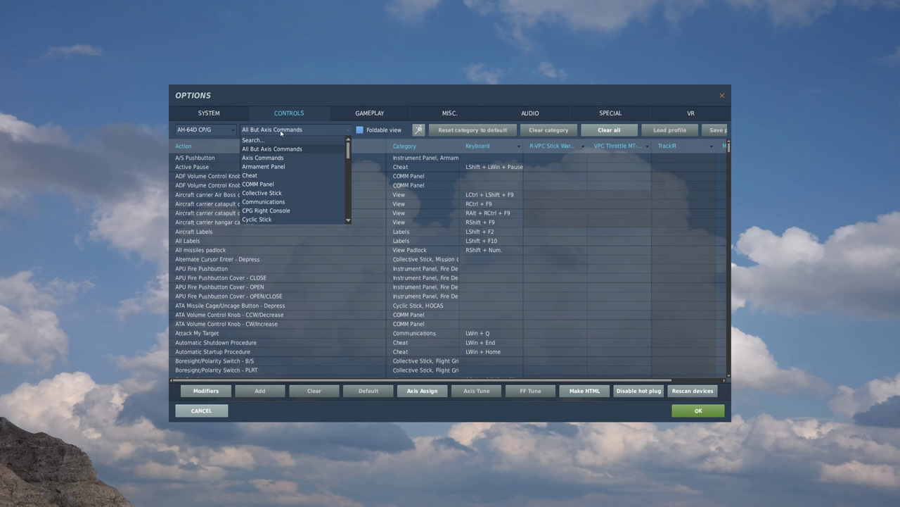
pyautogui.click(265, 157)
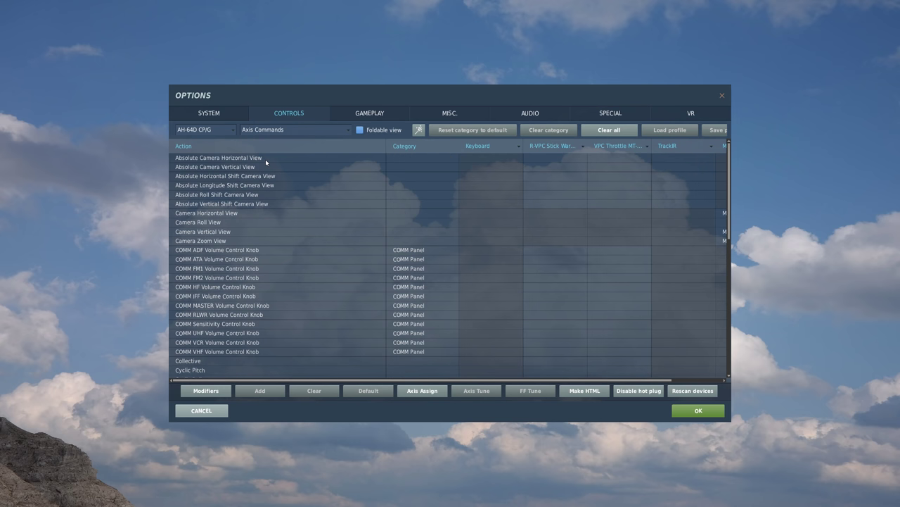
pyautogui.scroll(-8, 499, 222)
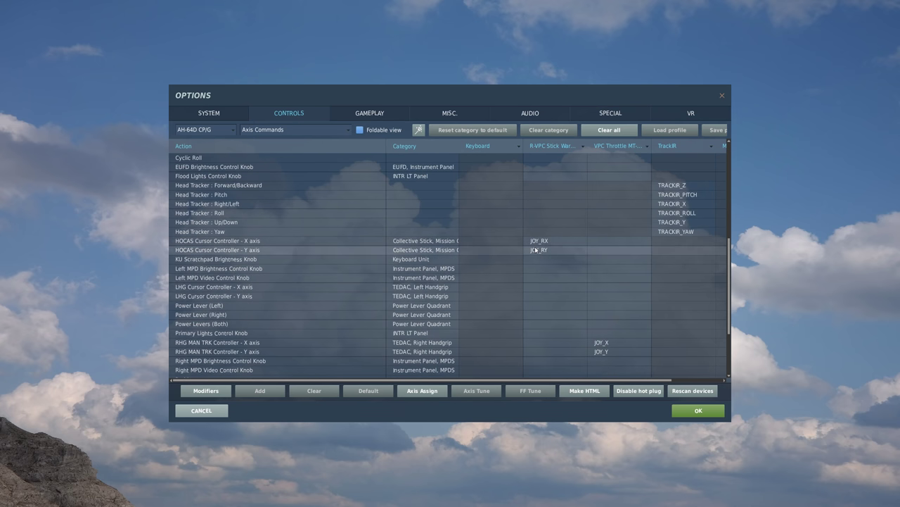
pyautogui.click(535, 249)
pyautogui.click(537, 133)
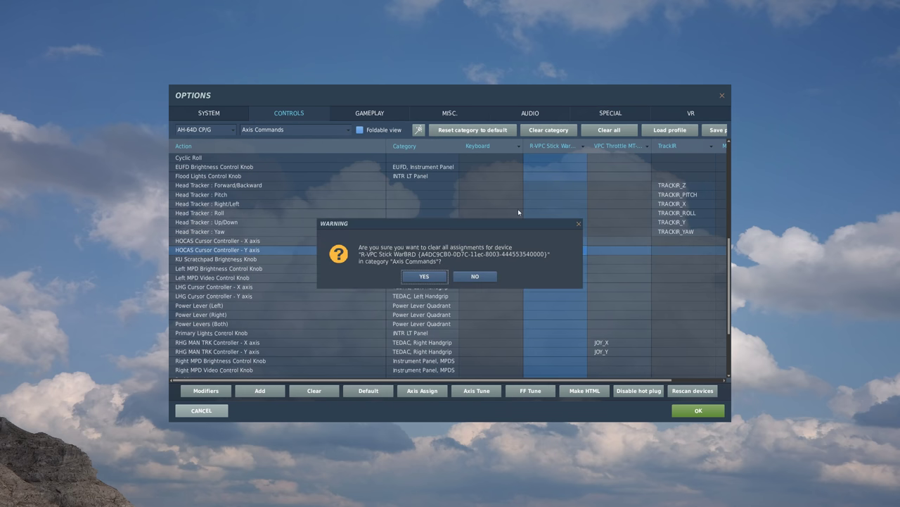
pyautogui.click(423, 276)
# Clear all VPC Throttle assignments in the CP/G Axis Commands category.
pyautogui.scroll(-10, 618, 293)
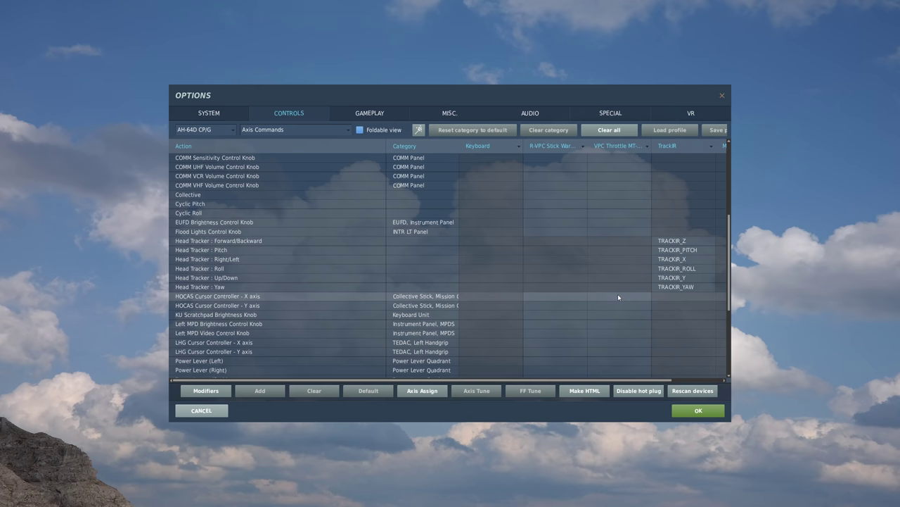
pyautogui.click(612, 271)
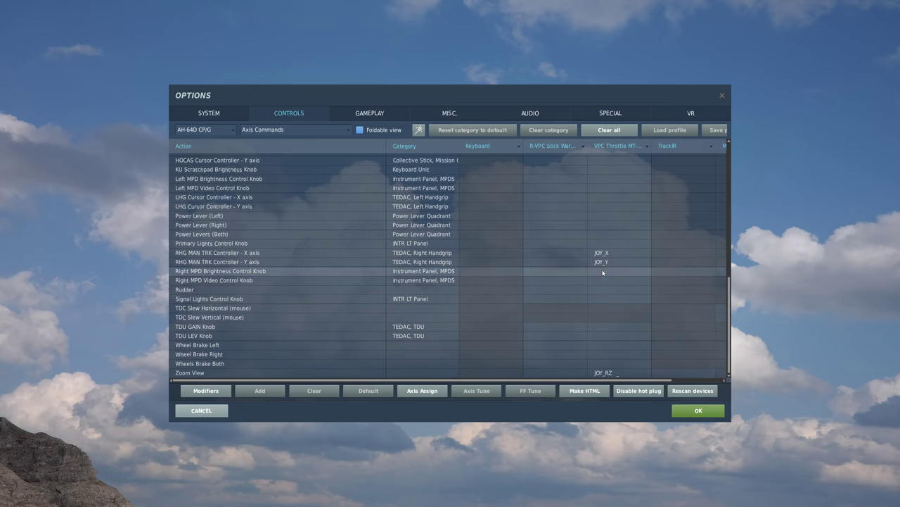
pyautogui.click(549, 130)
pyautogui.click(423, 276)
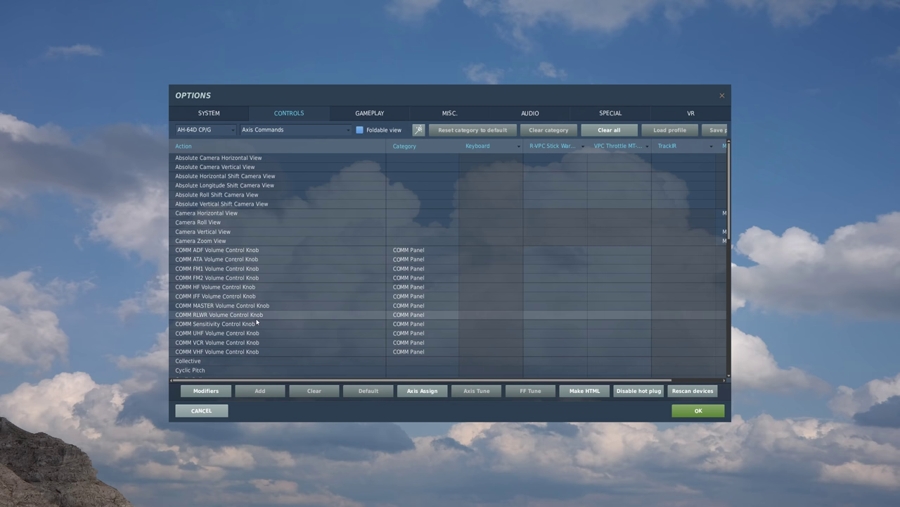
# Assign HOCAS Cursor Controller - X axis to JOY_RX and Y axis to JOY_RY on the R-VPC Stick.
pyautogui.scroll(-1, 225, 348)
pyautogui.scroll(-1, 310, 297)
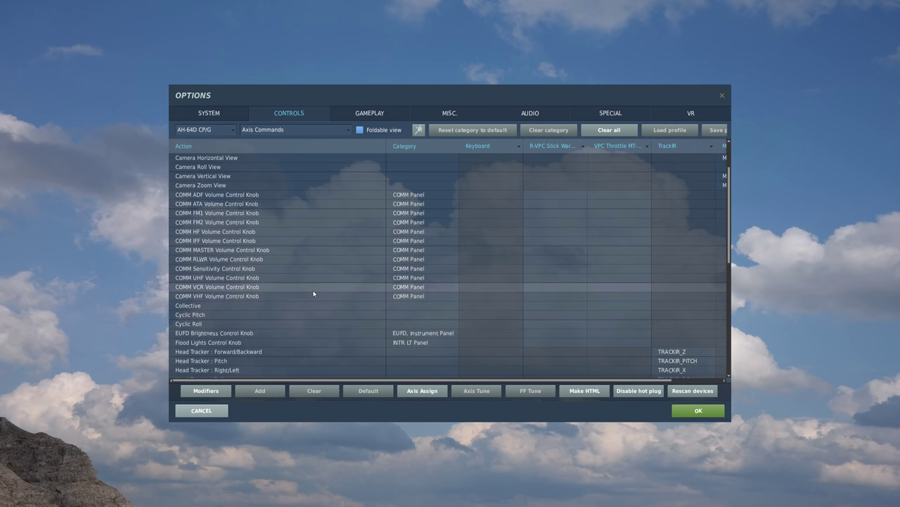
pyautogui.scroll(-2, 314, 294)
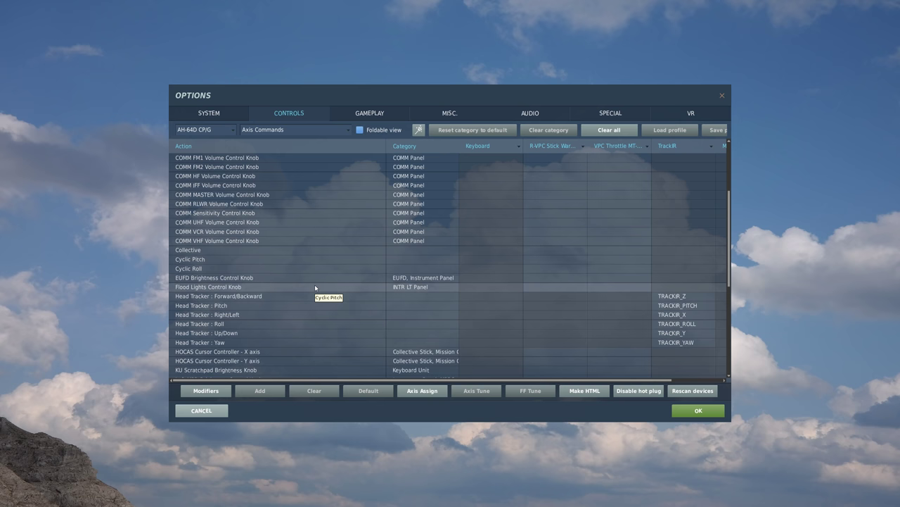
pyautogui.click(249, 352)
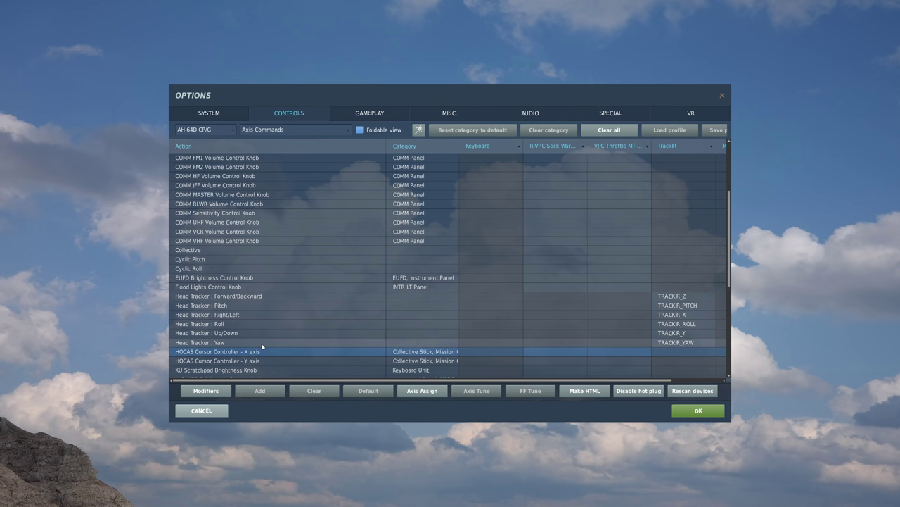
pyautogui.doubleClick(557, 352)
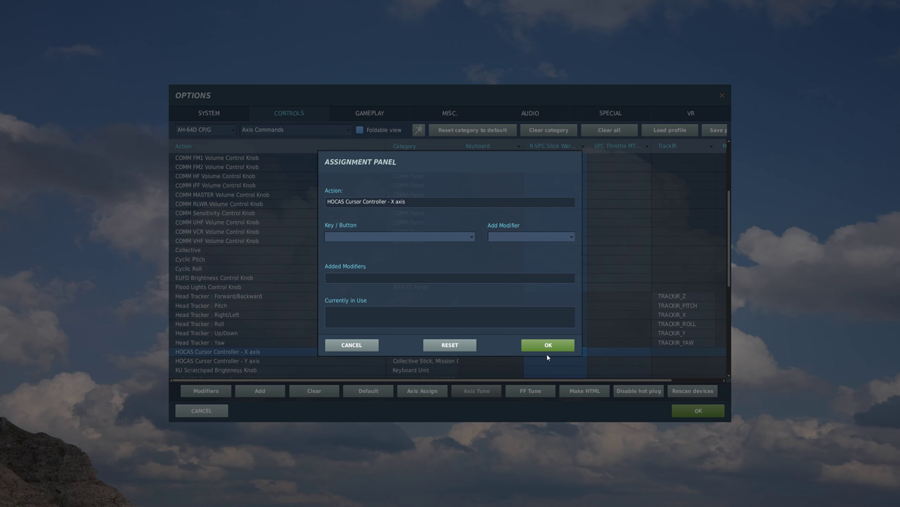
pyautogui.click(548, 345)
pyautogui.click(562, 360)
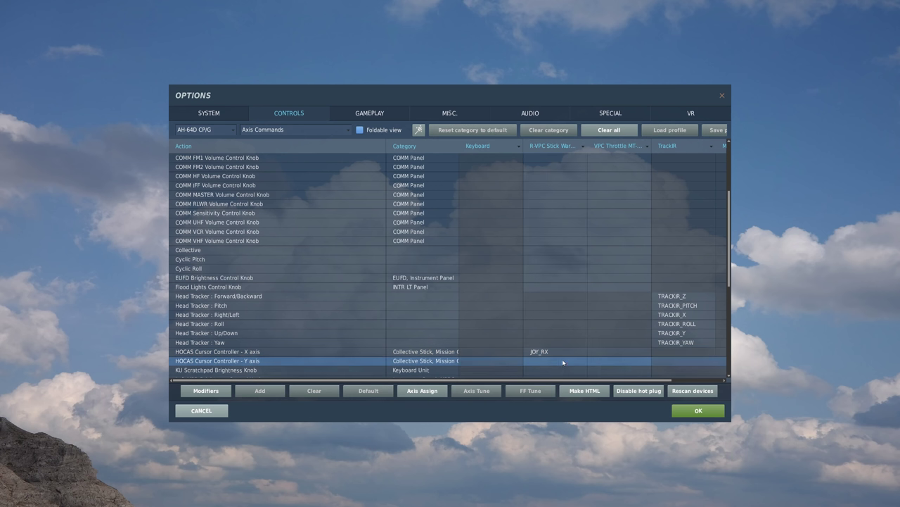
pyautogui.doubleClick(563, 360)
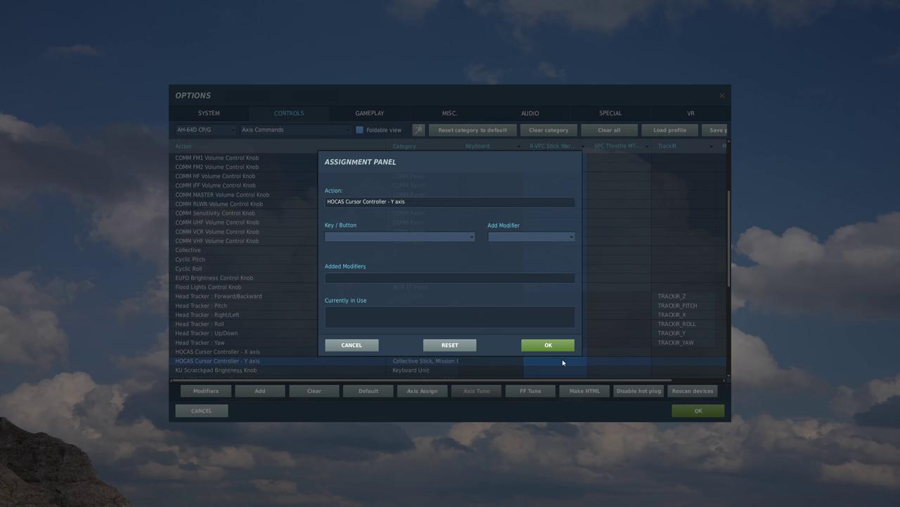
pyautogui.click(548, 345)
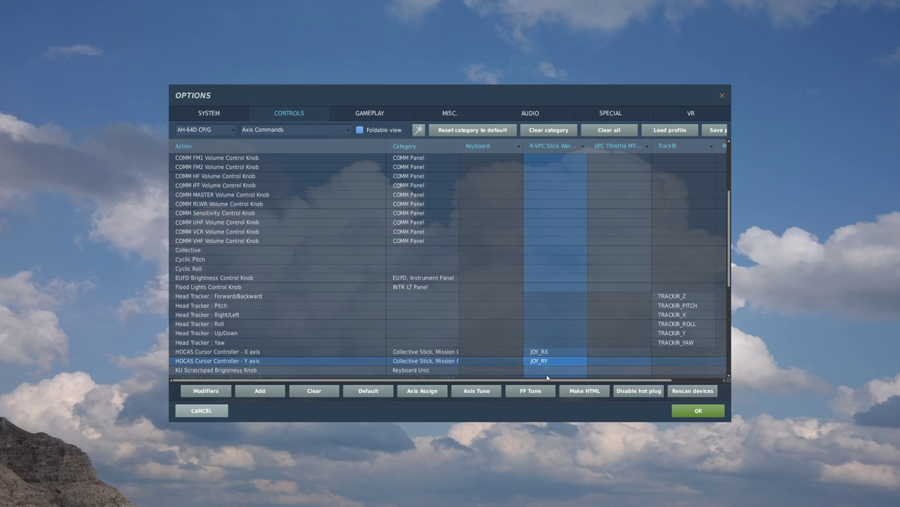
# Tune the HOCAS Cursor Controller - Y axis on JOY_RY with a small deadzone, slight positive curvature and inversion.
pyautogui.click(480, 392)
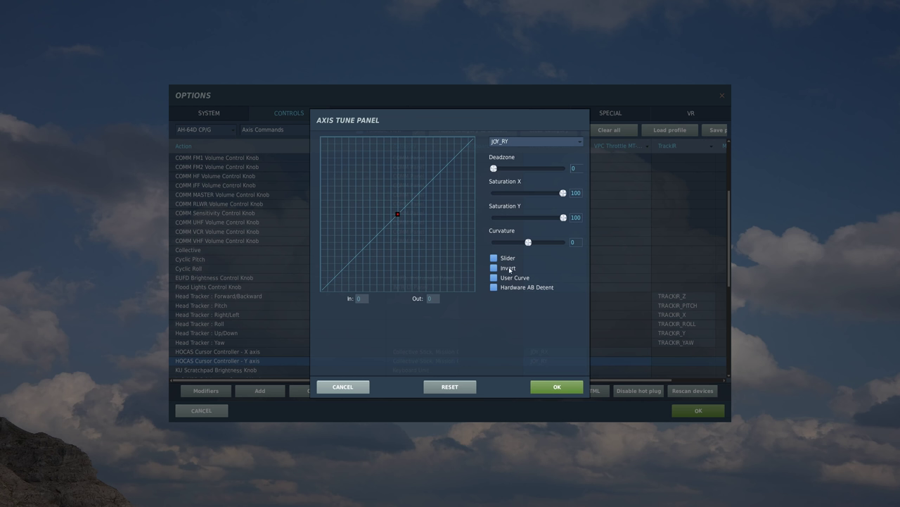
pyautogui.moveTo(493, 168); pyautogui.dragTo(496, 169)
pyautogui.moveTo(529, 242); pyautogui.dragTo(533, 249)
pyautogui.click(506, 270)
pyautogui.click(553, 385)
# Tune the HOCAS Cursor Controller - X axis on JOY_RX with a small deadzone and slight positive curvature.
pyautogui.click(549, 352)
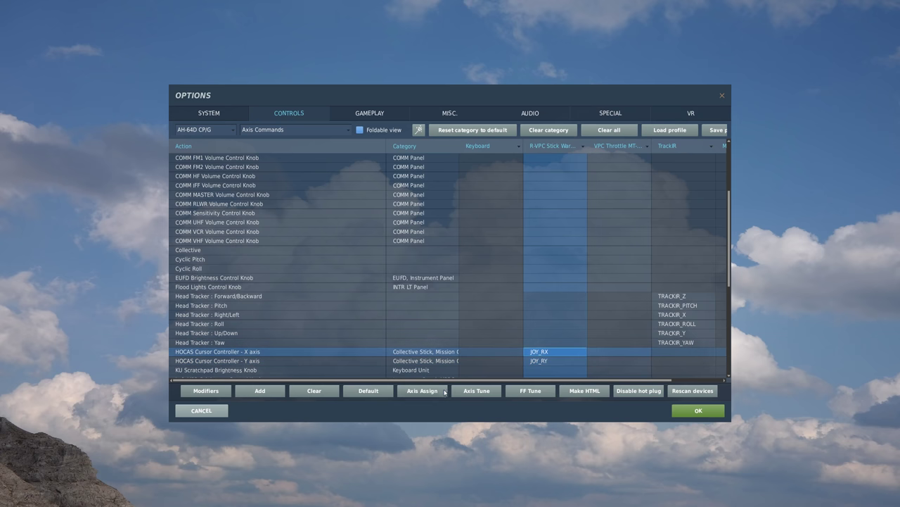
pyautogui.click(476, 391)
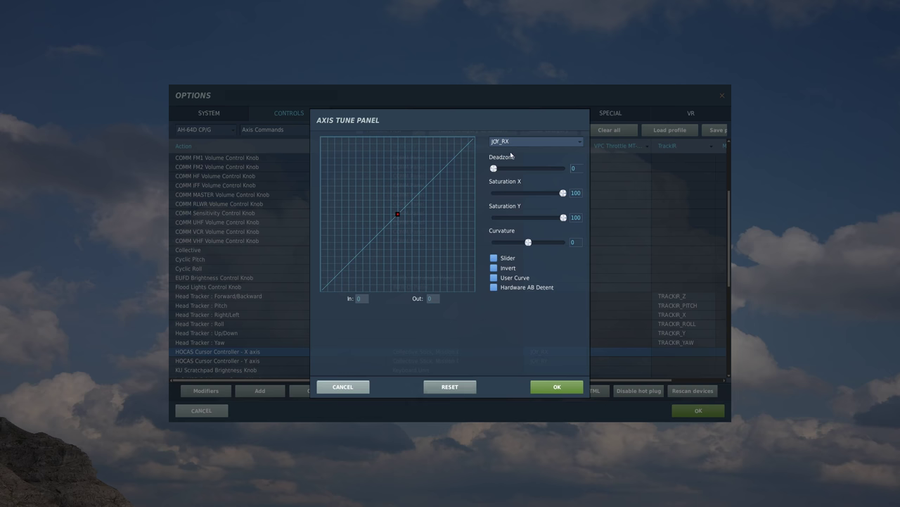
pyautogui.moveTo(493, 168); pyautogui.dragTo(495, 168)
pyautogui.moveTo(528, 242); pyautogui.dragTo(532, 242)
pyautogui.click(556, 388)
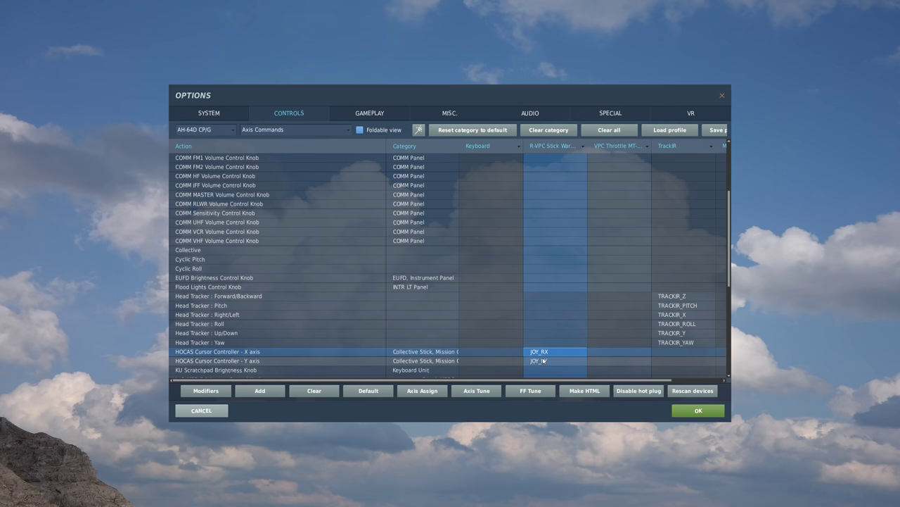
pyautogui.scroll(-1, 543, 259)
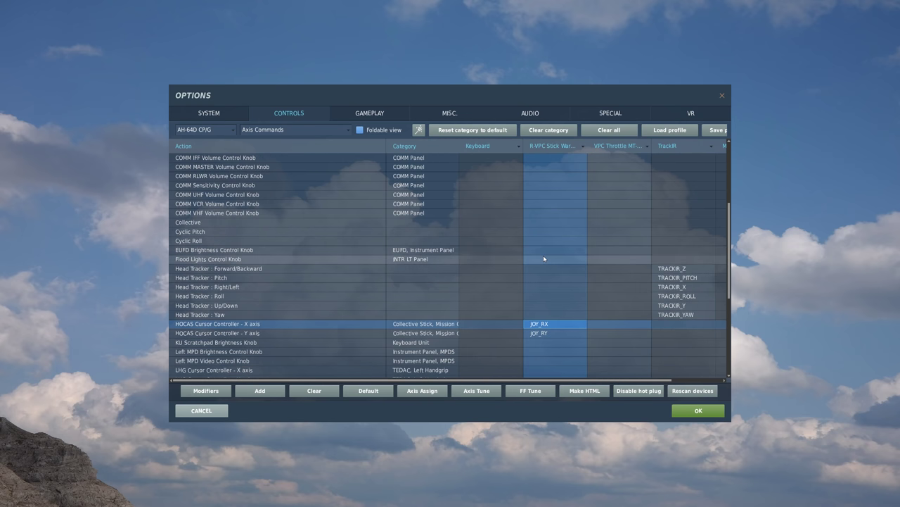
# Assign RHG MAN TRK Controller - X axis to JOY_X and Y axis to JOY_Y on the VPC Throttle.
pyautogui.scroll(-1, 543, 277)
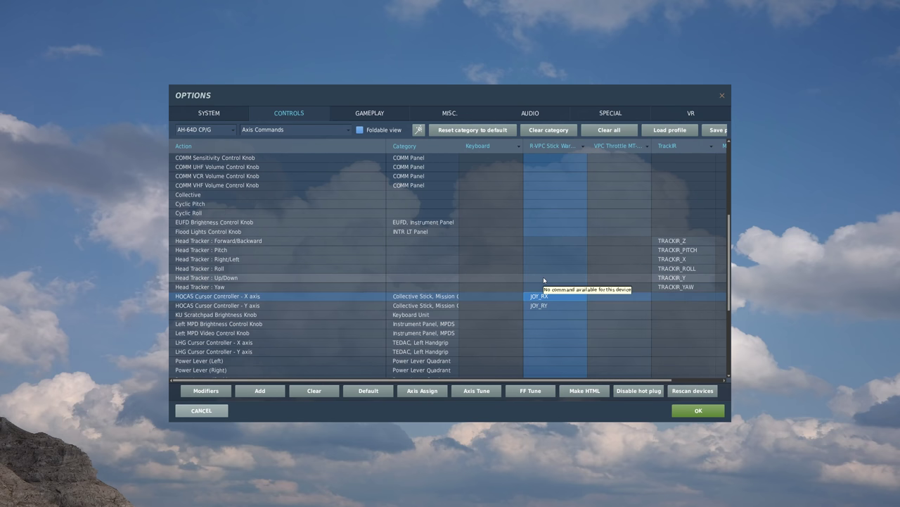
pyautogui.scroll(-1, 544, 280)
pyautogui.scroll(-1, 542, 280)
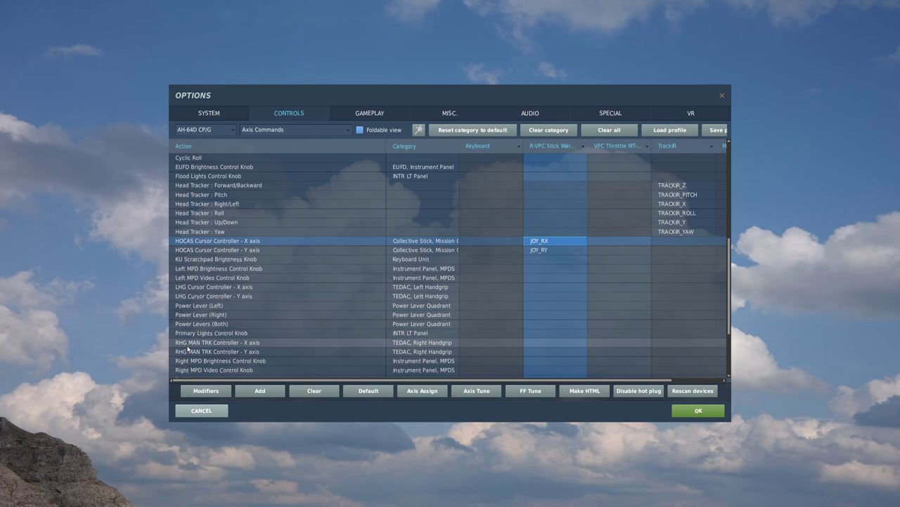
pyautogui.click(268, 344)
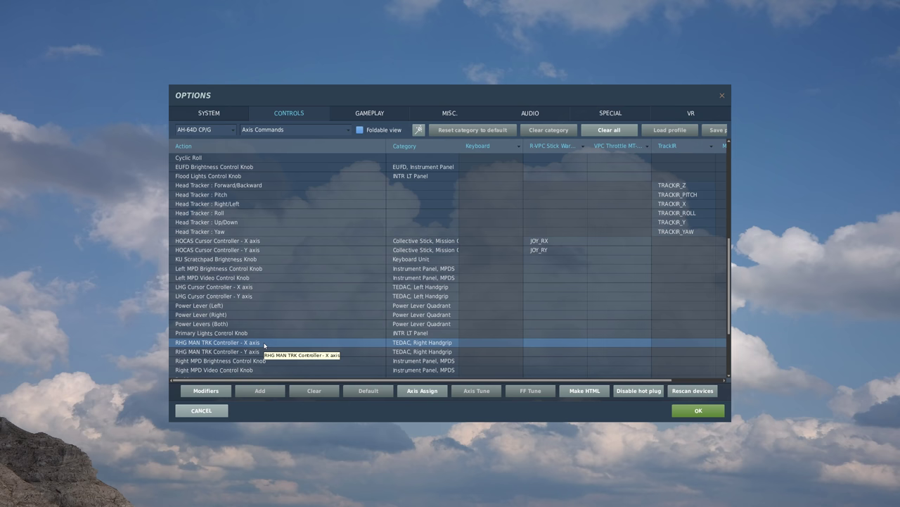
pyautogui.click(620, 344)
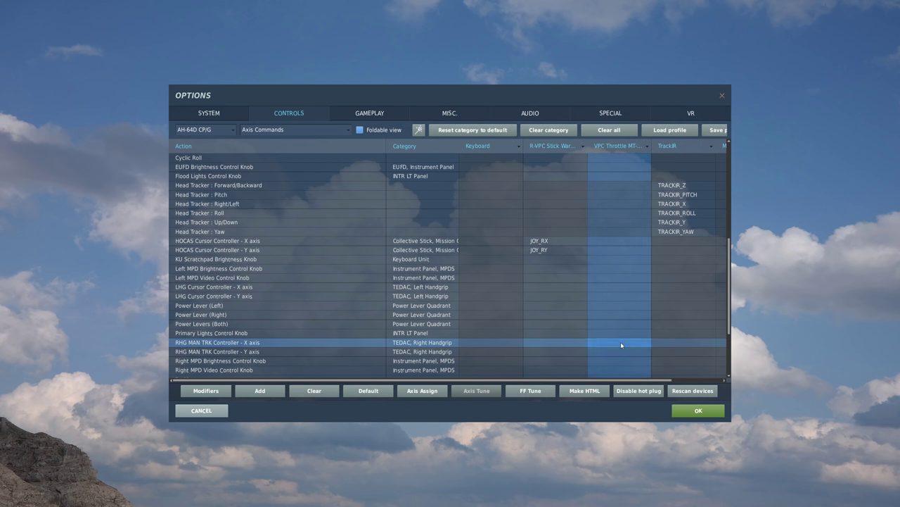
pyautogui.doubleClick(624, 345)
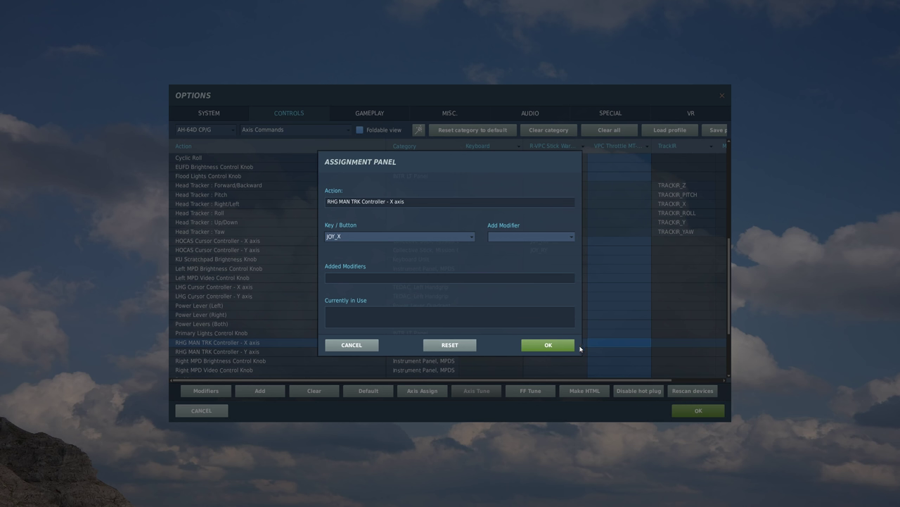
pyautogui.click(556, 349)
pyautogui.click(251, 353)
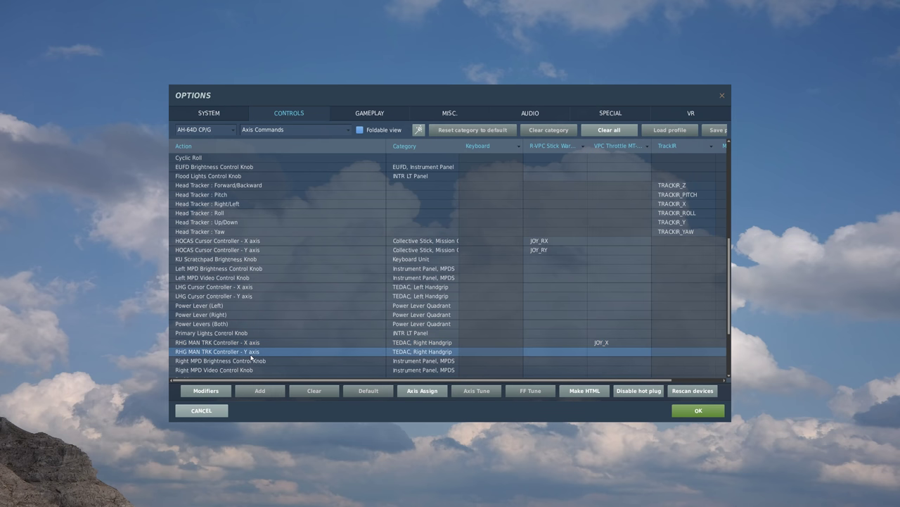
pyautogui.click(609, 356)
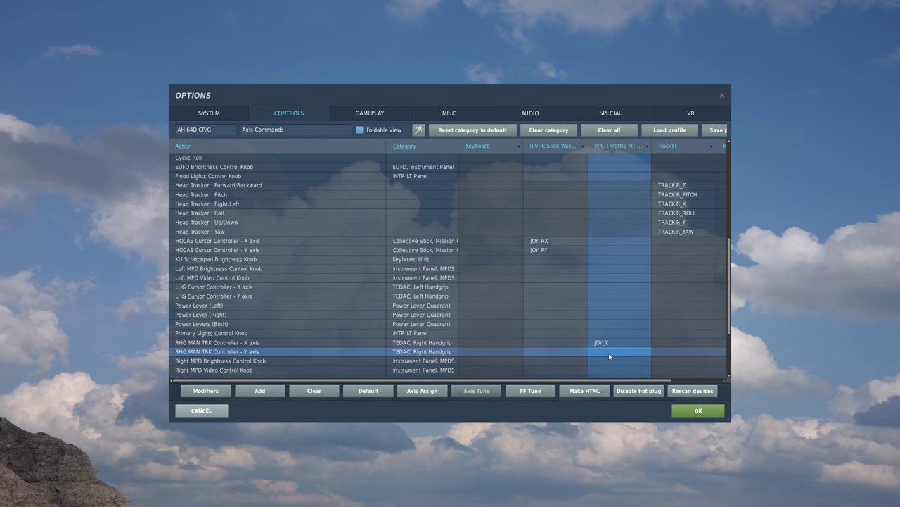
pyautogui.doubleClick(610, 355)
pyautogui.click(554, 349)
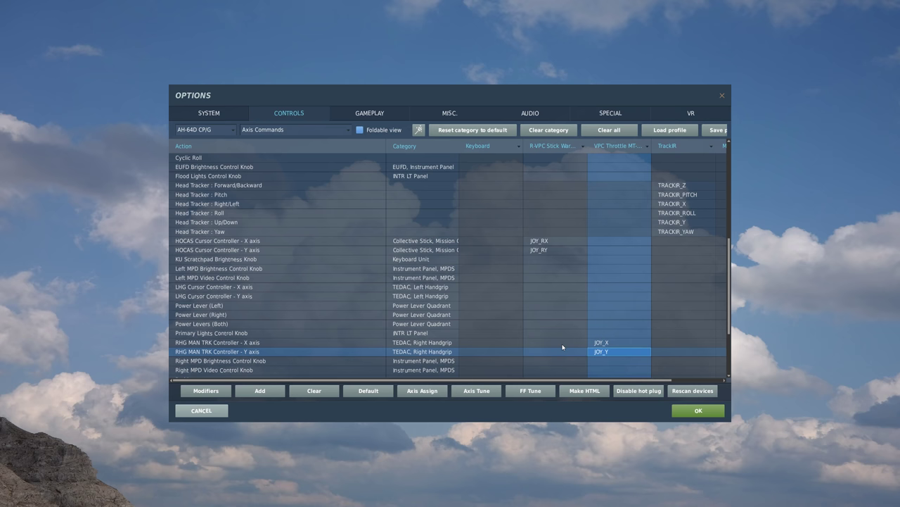
# Invert the RHG MAN TRK Controller - Y axis on JOY_Y and fine-tune its response.
pyautogui.click(477, 391)
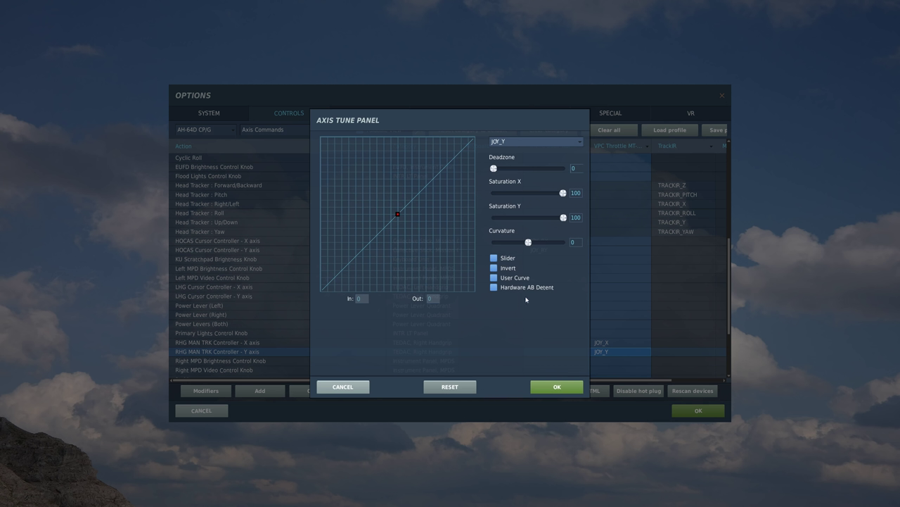
pyautogui.click(503, 269)
pyautogui.press('Right')
pyautogui.press('Right')
pyautogui.press('Right')
pyautogui.press('Right')
pyautogui.press('Right')
pyautogui.press('Right')
pyautogui.press('Right')
pyautogui.press('Right')
pyautogui.press('Right')
pyautogui.click(557, 386)
# Tune the RHG MAN TRK Controller - X axis on JOY_X with a small deadzone and slight positive curvature.
pyautogui.click(604, 344)
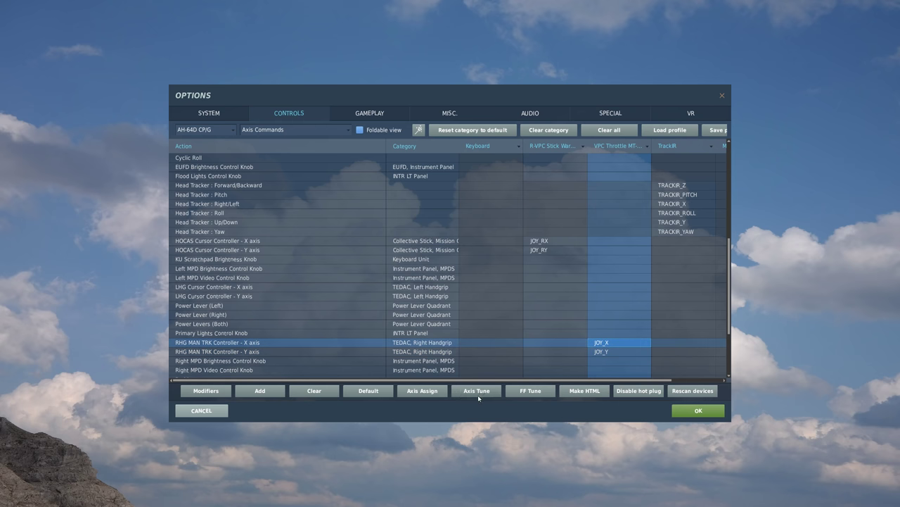
pyautogui.click(478, 392)
pyautogui.moveTo(500, 171); pyautogui.dragTo(501, 171)
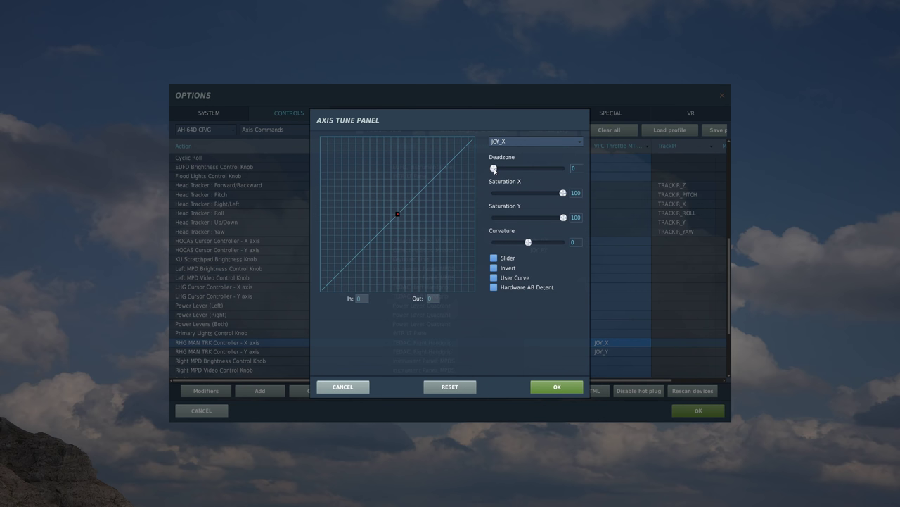
pyautogui.moveTo(530, 243); pyautogui.dragTo(531, 242)
pyautogui.click(556, 386)
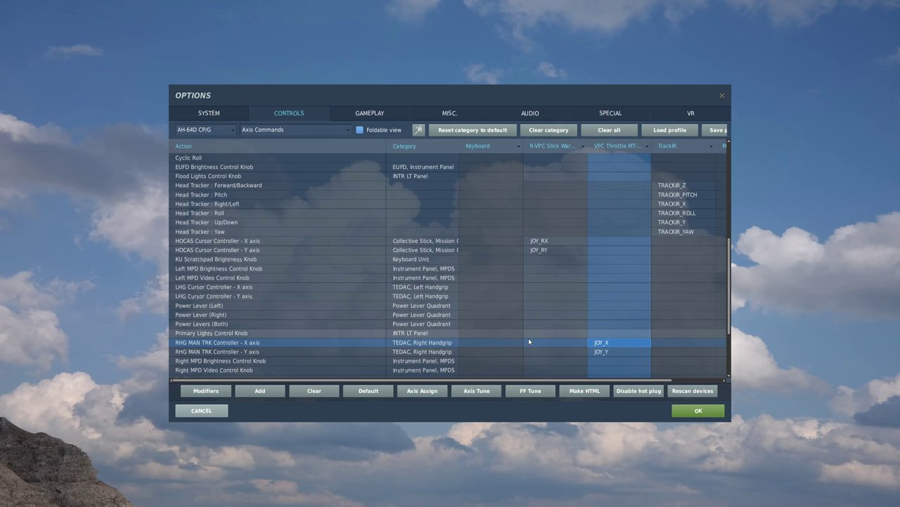
# Assign Zoom View to JOY_RZ on the VPC Throttle and invert that axis.
pyautogui.scroll(-5, 459, 332)
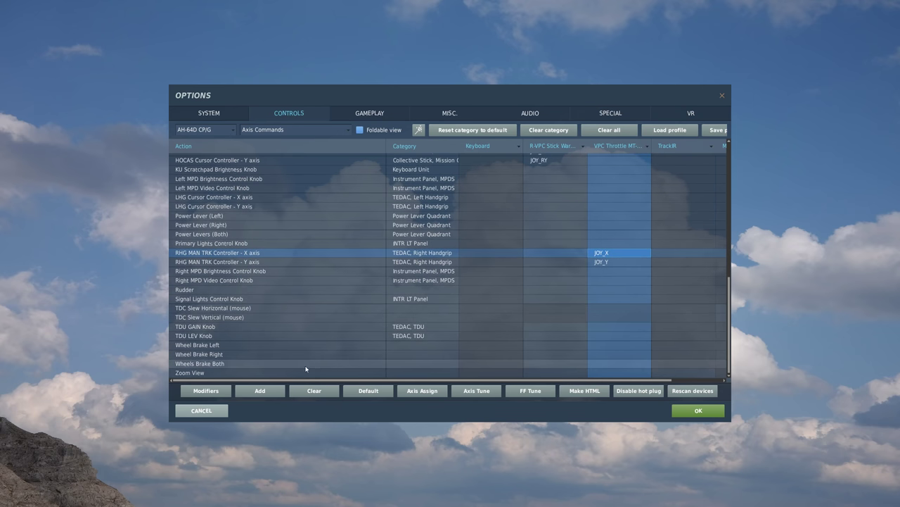
pyautogui.click(197, 373)
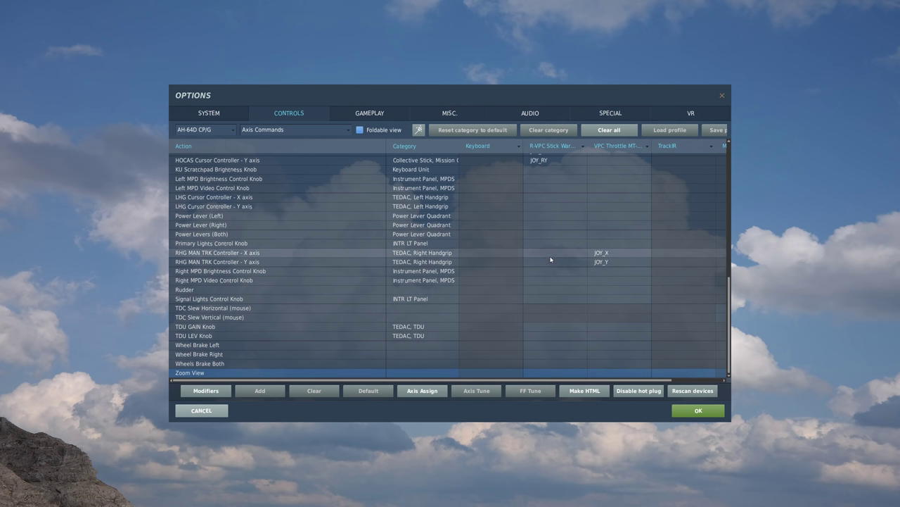
pyautogui.click(614, 373)
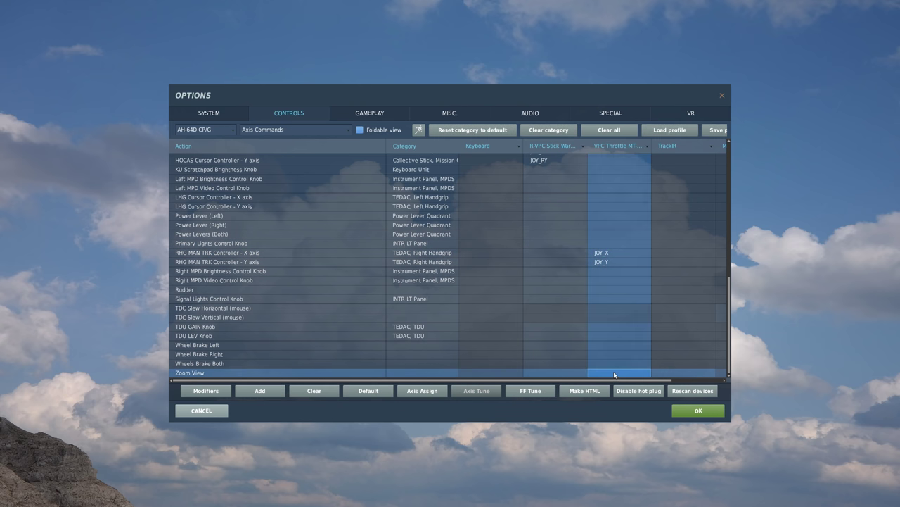
pyautogui.doubleClick(614, 374)
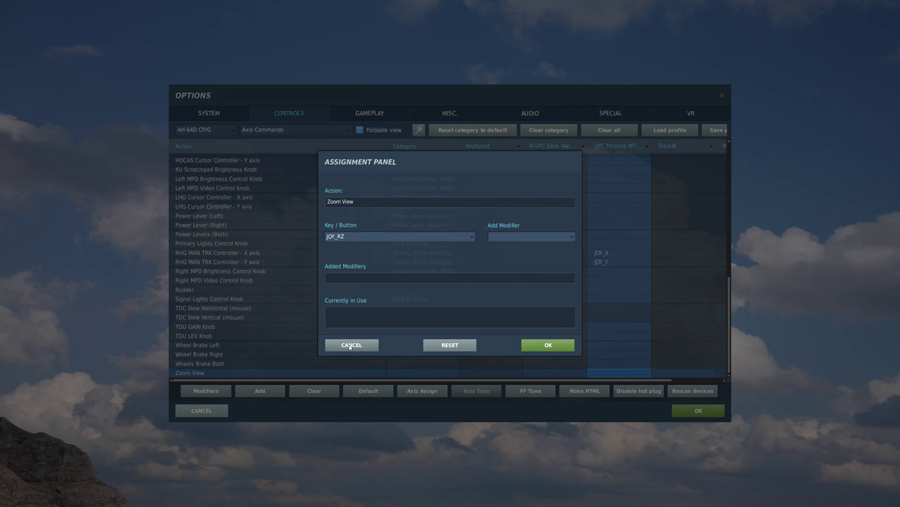
pyautogui.click(529, 345)
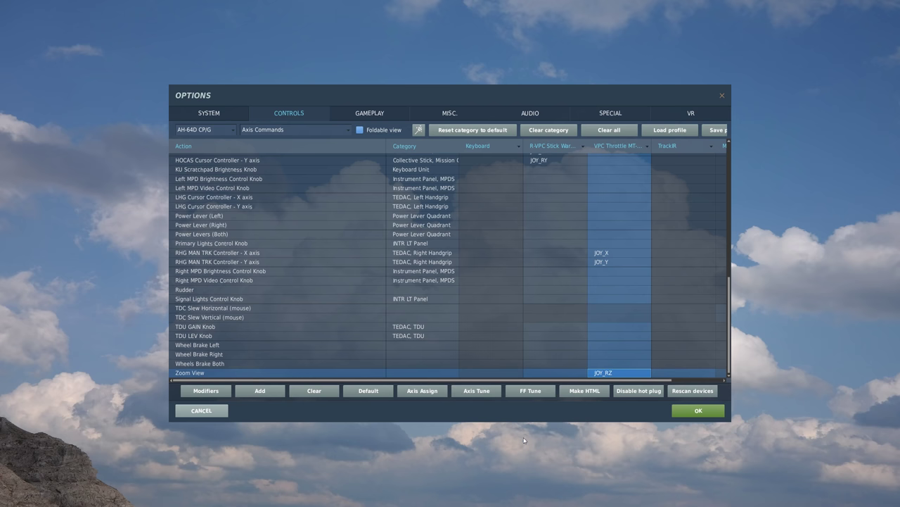
pyautogui.click(476, 391)
pyautogui.click(504, 268)
pyautogui.click(556, 386)
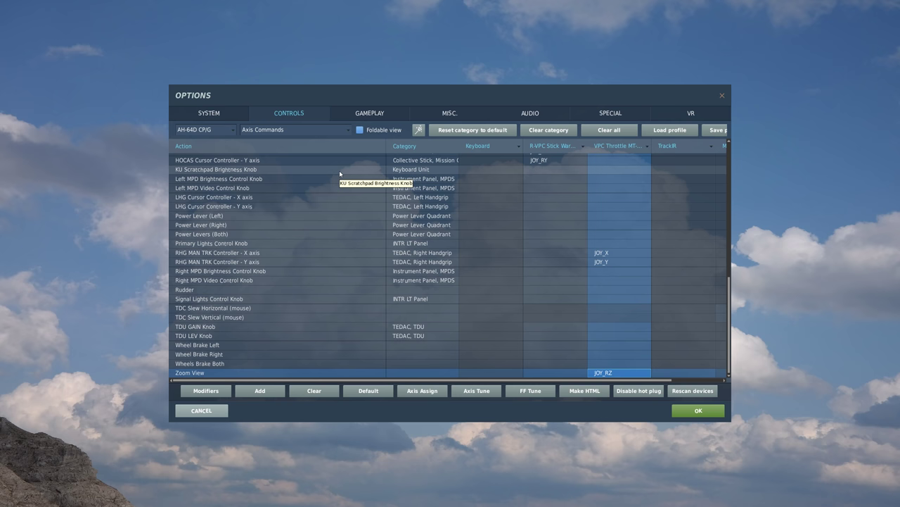
# Show the Left Handgrip category and clear all its assignments for the R-VPC Stick and the VPC Throttle.
pyautogui.click(318, 132)
pyautogui.scroll(-3, 296, 170)
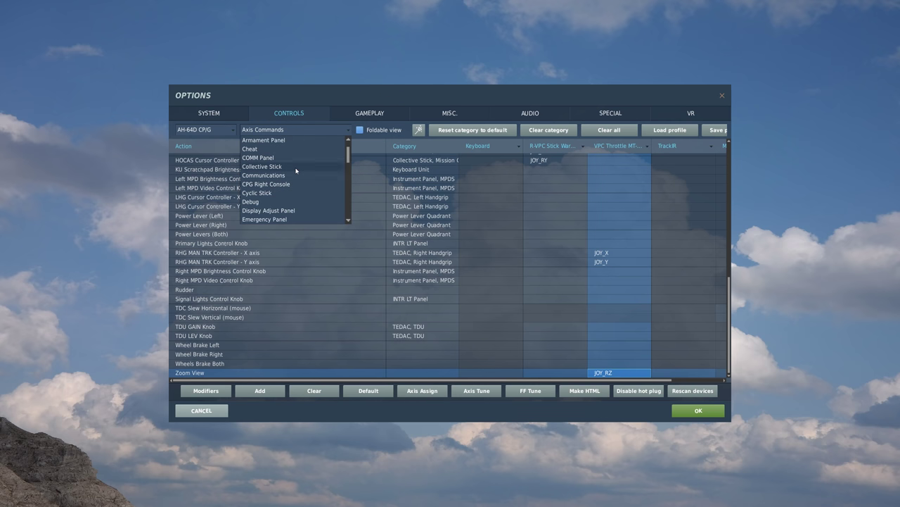
pyautogui.scroll(-4, 296, 171)
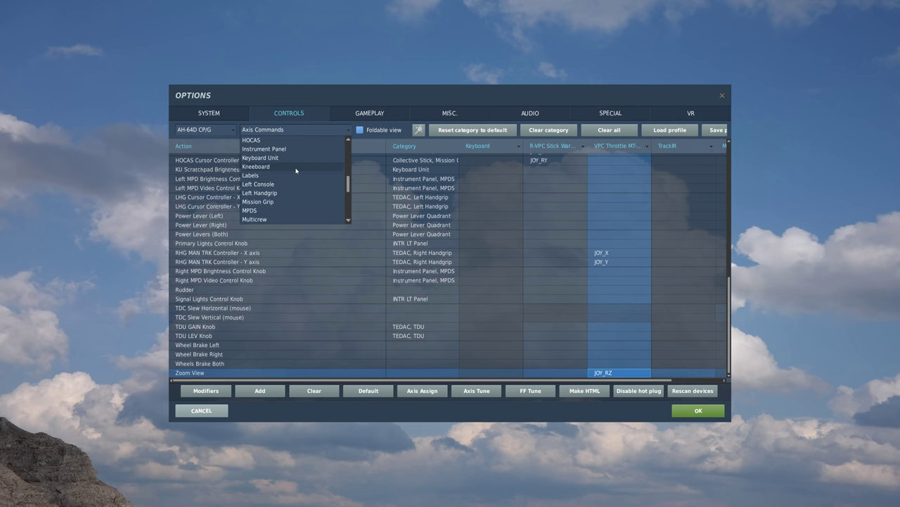
pyautogui.click(259, 219)
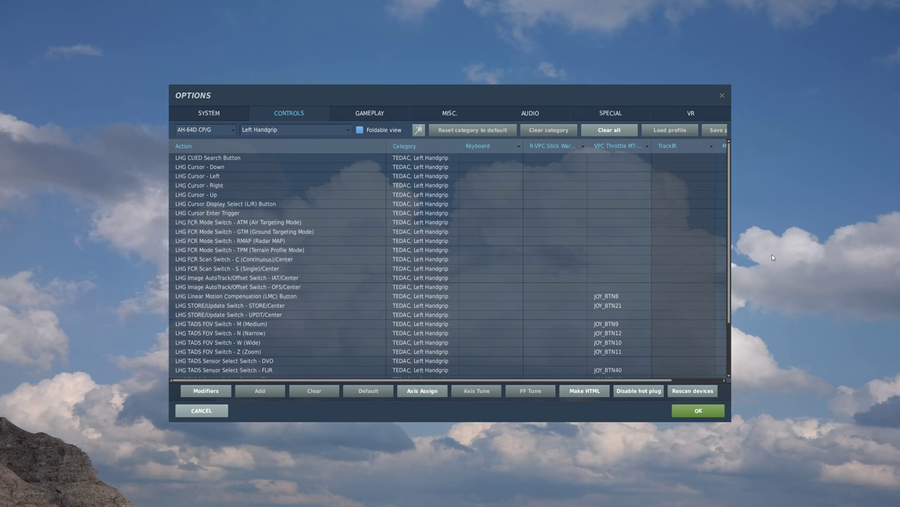
pyautogui.click(563, 270)
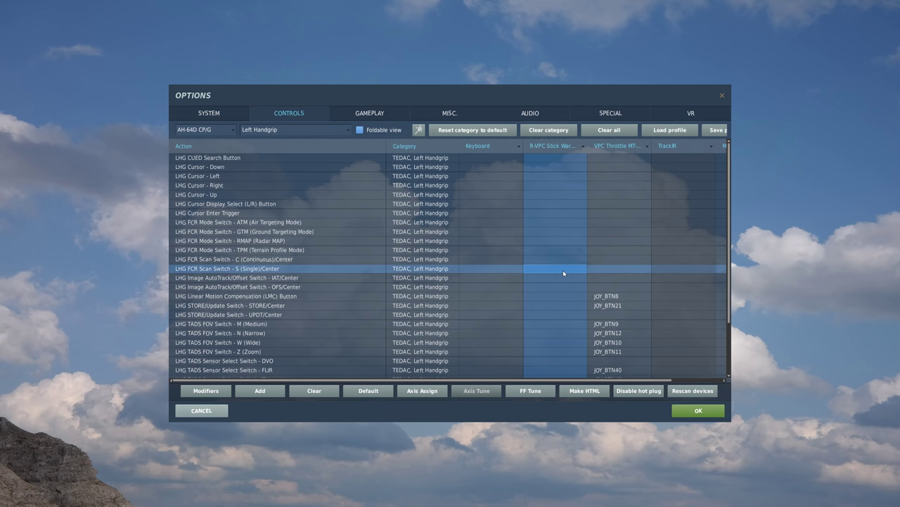
pyautogui.click(571, 131)
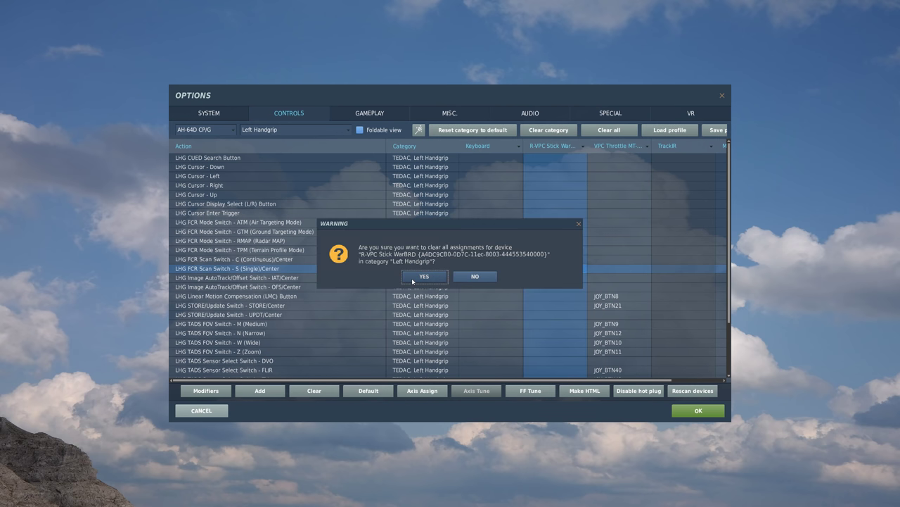
pyautogui.click(413, 281)
pyautogui.click(619, 333)
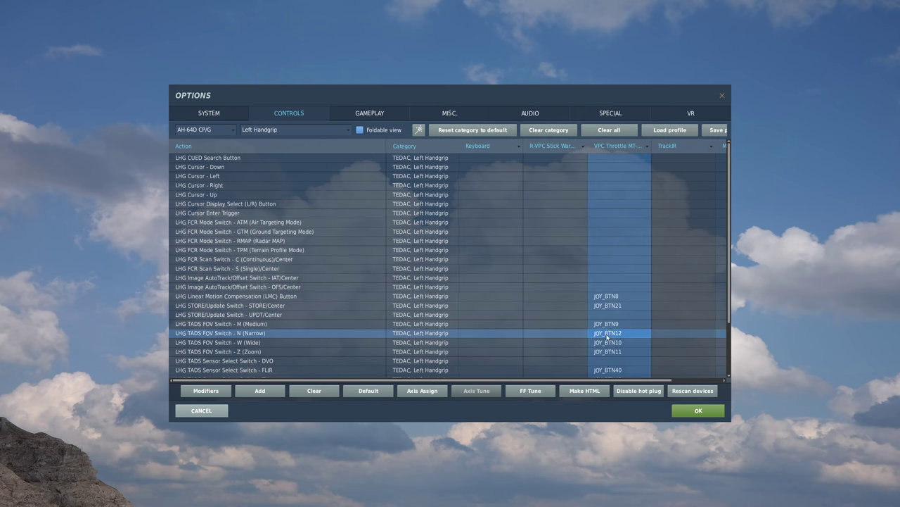
pyautogui.click(544, 131)
pyautogui.click(416, 277)
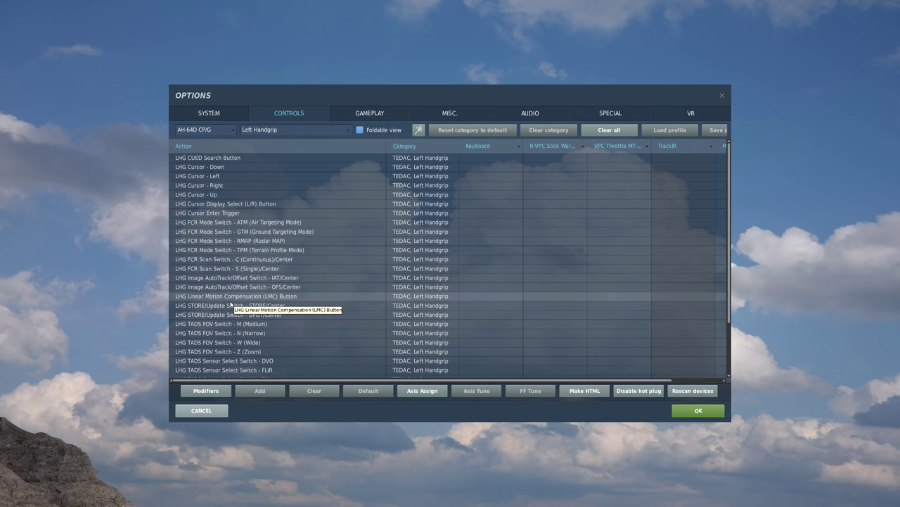
# Assign the LHG Linear Motion Compensation (LMC) Button to JOY_BTN8 and LHG STORE/Update Switch - STORE/Center to JOY_BTN21 on the VPC Throttle.
pyautogui.click(242, 297)
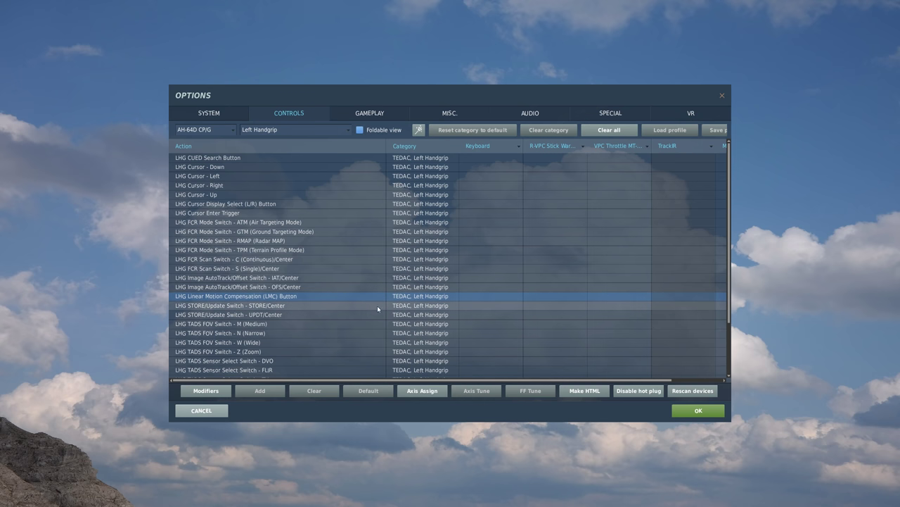
pyautogui.doubleClick(624, 295)
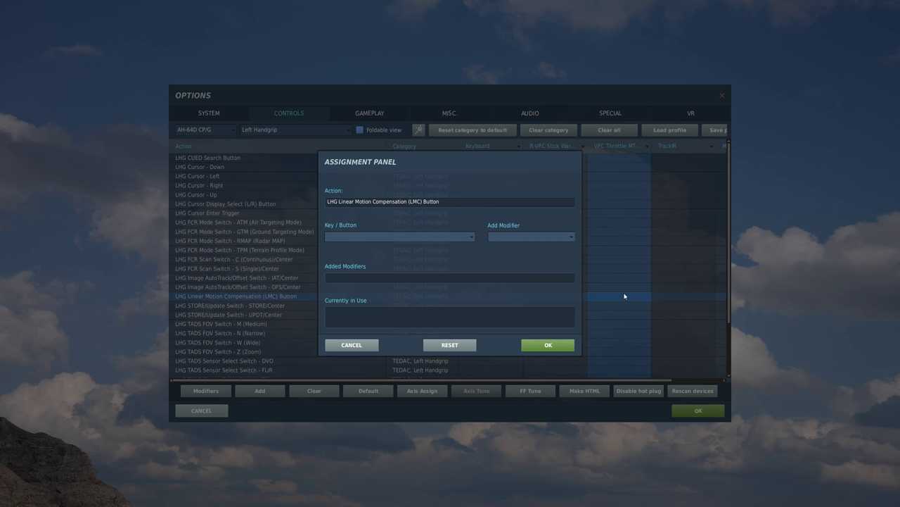
pyautogui.click(553, 344)
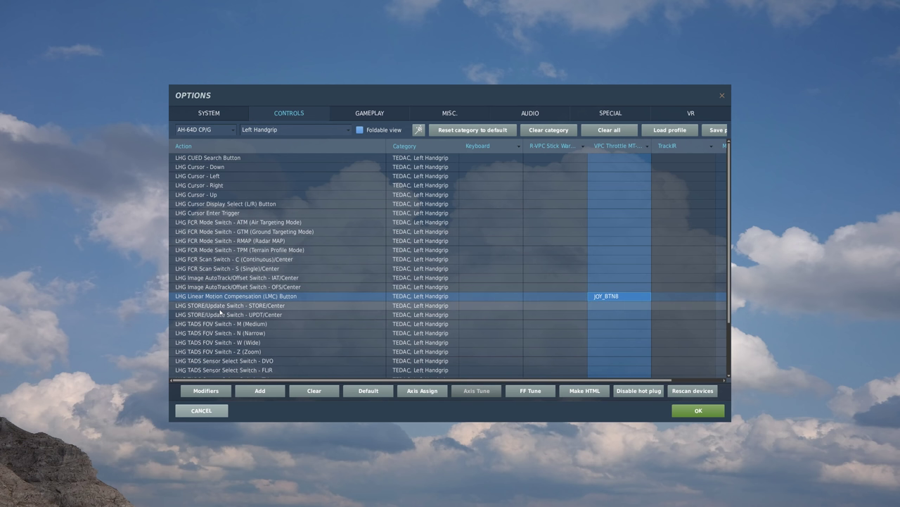
pyautogui.click(232, 307)
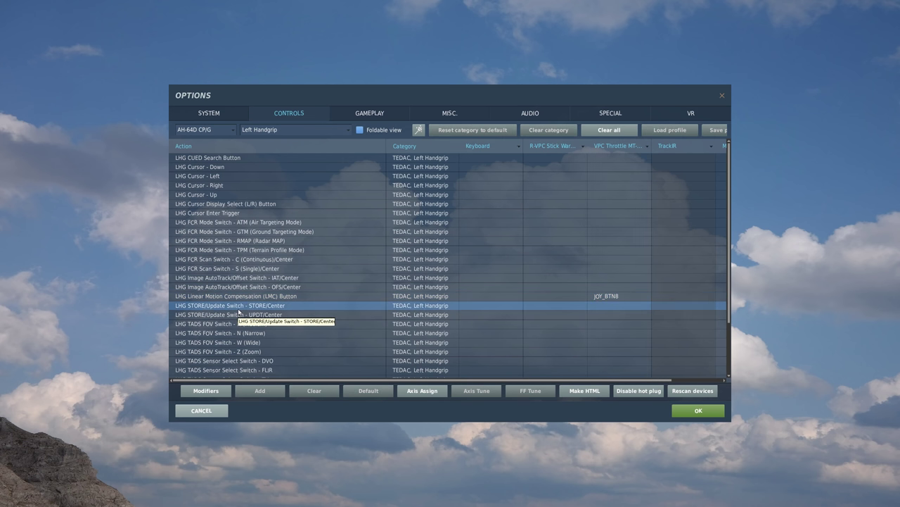
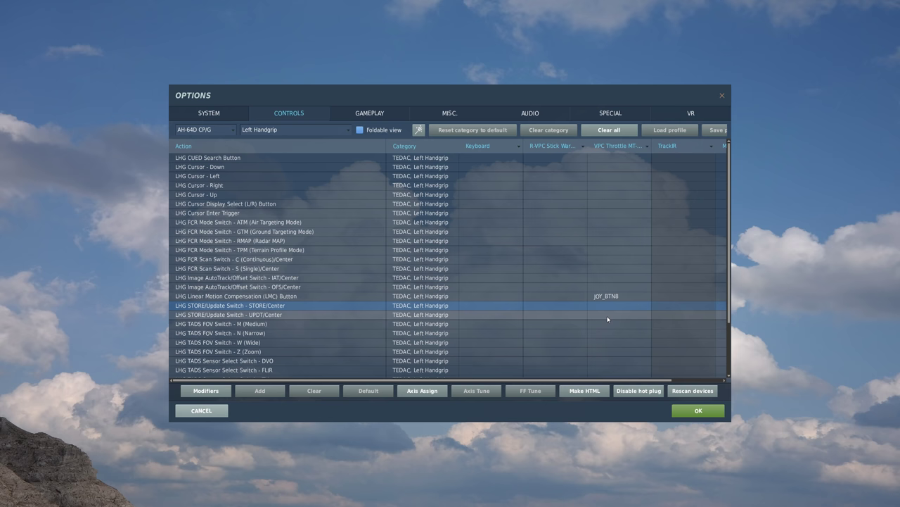
pyautogui.doubleClick(615, 309)
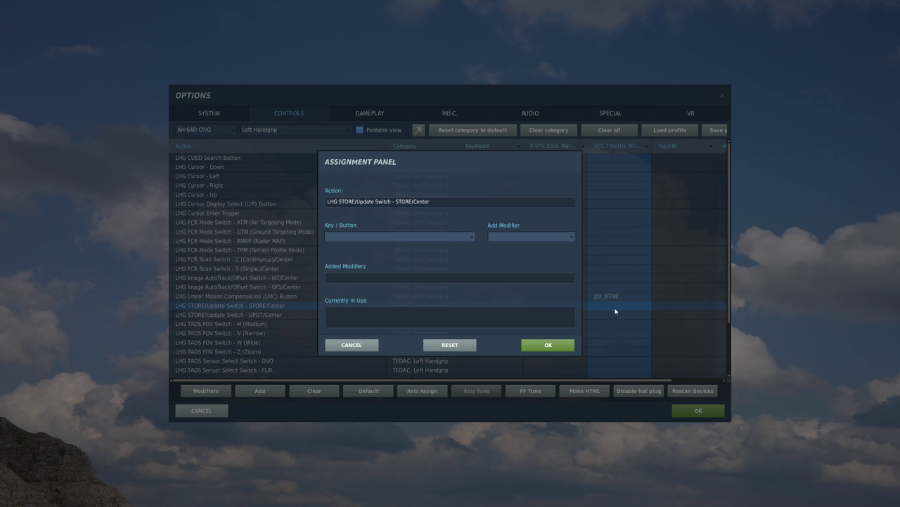
pyautogui.click(552, 345)
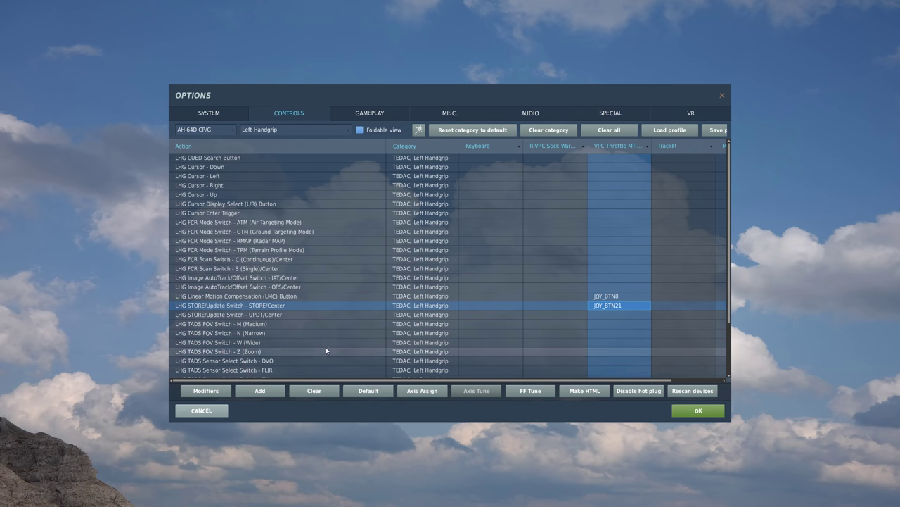
# Assign LHG TADS FOV Switch - W (Wide) to JOY_BTN10 and M (Medium) to JOY_BTN9 on the VPC Throttle.
pyautogui.click(215, 323)
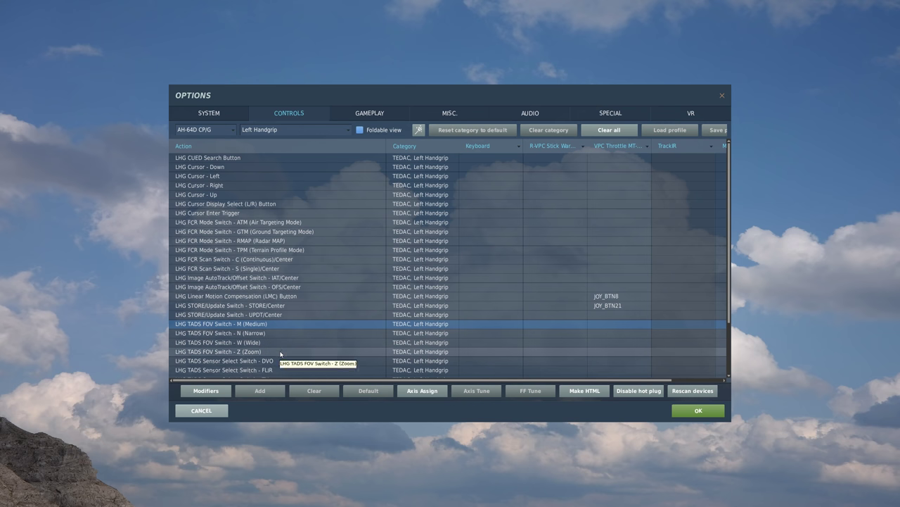
pyautogui.click(604, 342)
pyautogui.doubleClick(604, 341)
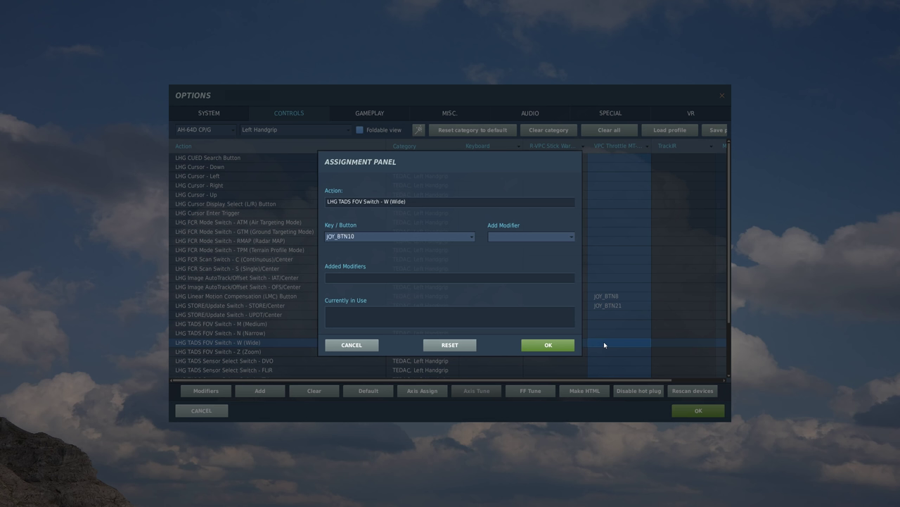
pyautogui.click(550, 345)
pyautogui.click(612, 324)
pyautogui.doubleClick(611, 325)
pyautogui.click(550, 346)
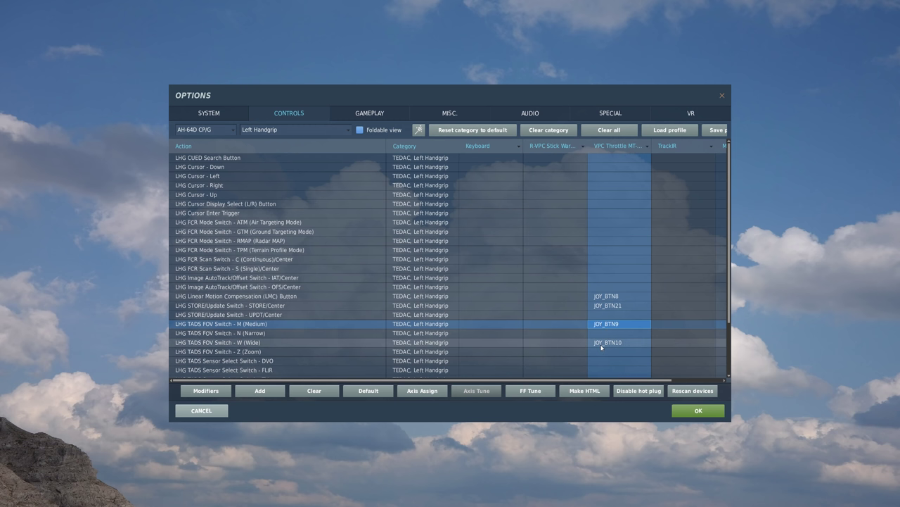
# Assign LHG TADS FOV Switch - N (Narrow) to JOY_BTN12 and Z (Zoom) to JOY_BTN11 on the VPC Throttle.
pyautogui.doubleClick(595, 333)
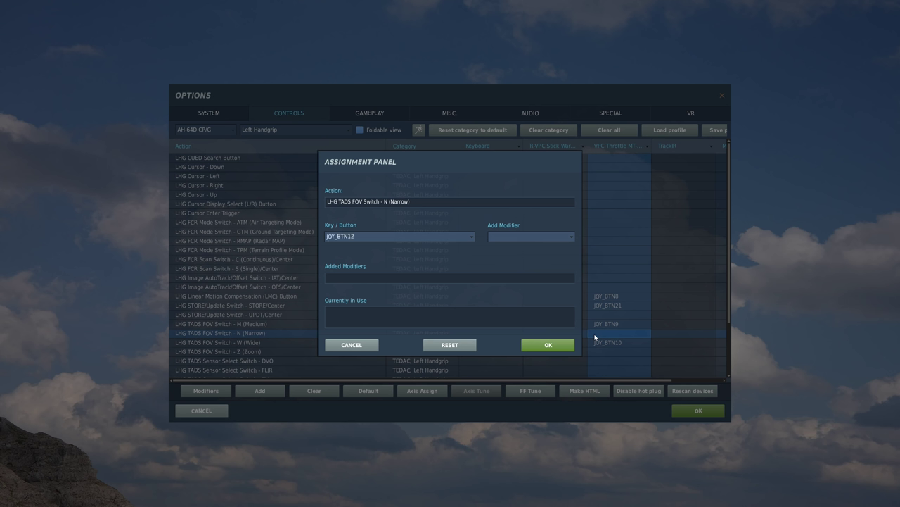
pyautogui.click(556, 345)
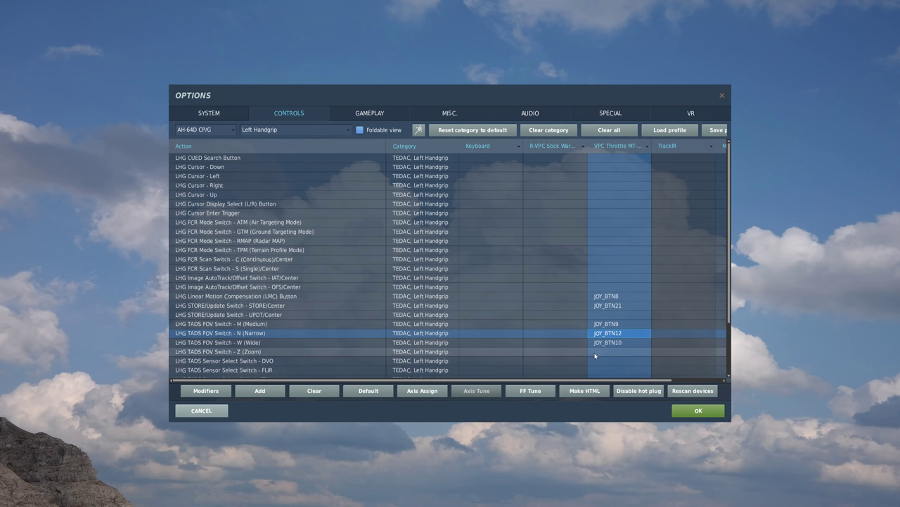
pyautogui.doubleClick(597, 350)
pyautogui.click(548, 344)
# Assign LHG TADS Sensor Select Switch - FLIR to JOY_BTN40 and TV to JOY_BTN43 on the VPC Throttle.
pyautogui.scroll(-1, 520, 310)
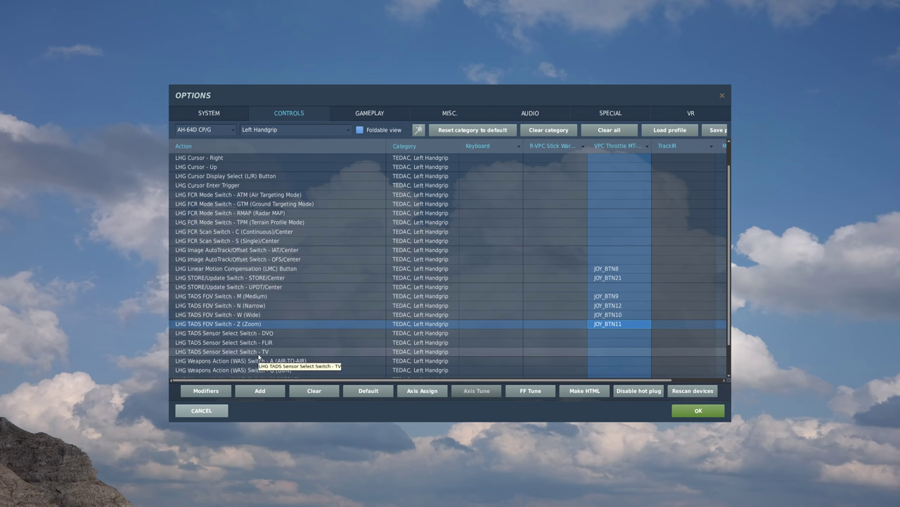
pyautogui.click(316, 343)
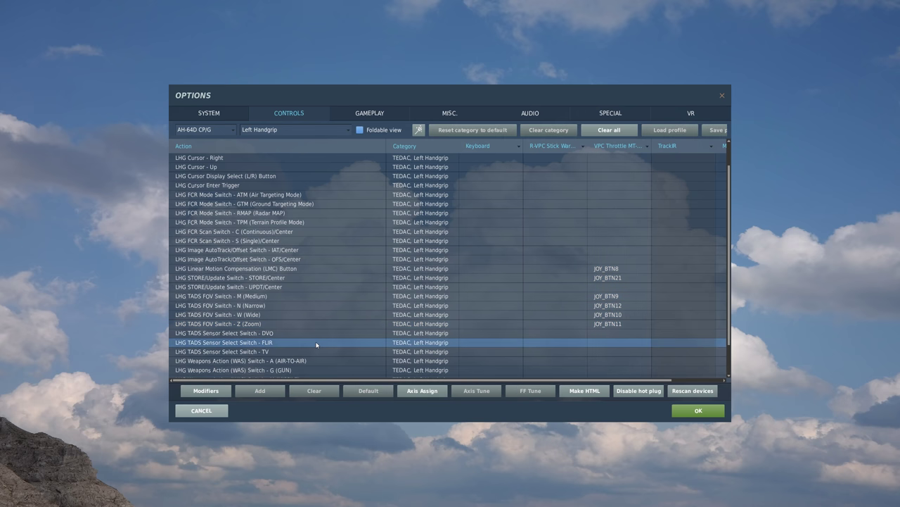
pyautogui.doubleClick(616, 344)
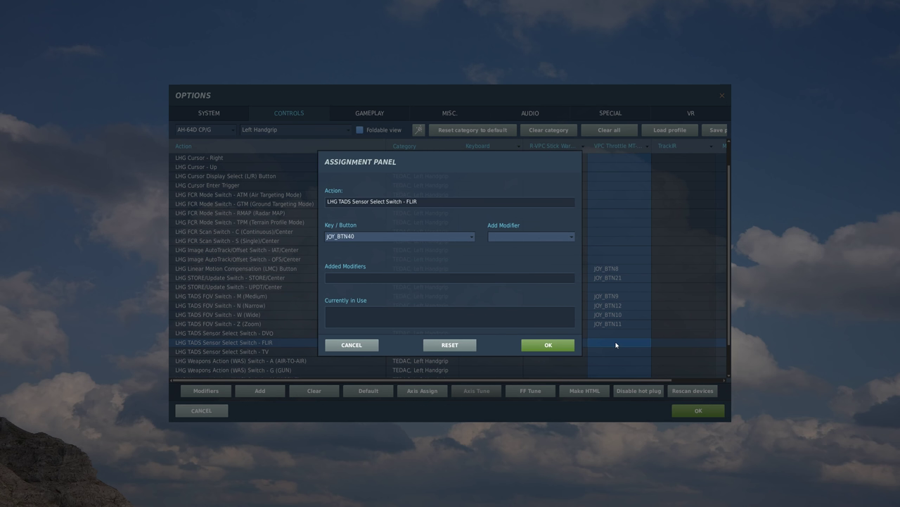
pyautogui.click(548, 344)
pyautogui.click(285, 352)
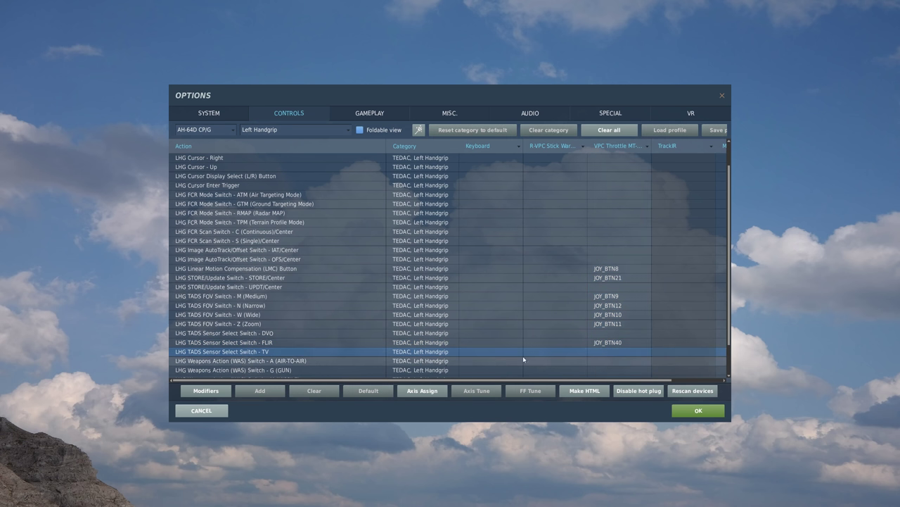
pyautogui.click(627, 353)
pyautogui.doubleClick(627, 354)
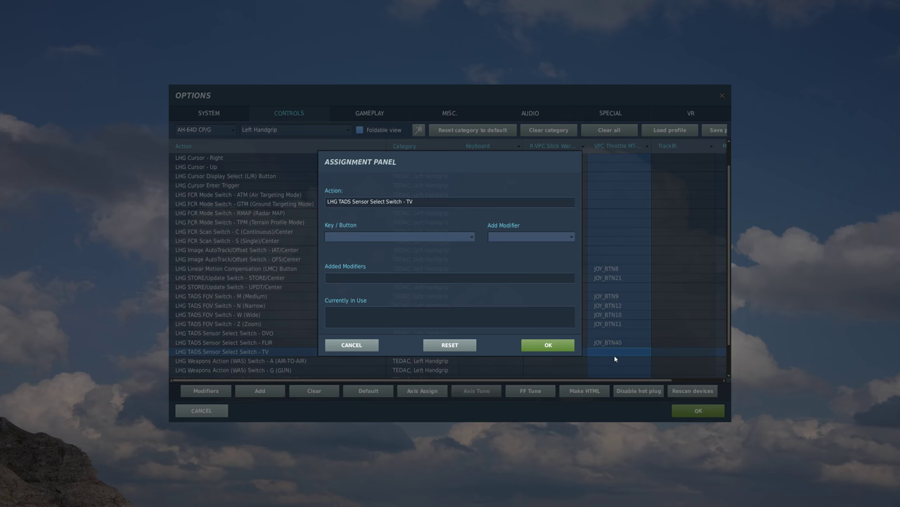
pyautogui.click(548, 344)
# Assign LHG Weapons Action (WAS) Switch - G (GUN) to JOY_BTN26 on the R-VPC Stick.
pyautogui.scroll(-1, 336, 281)
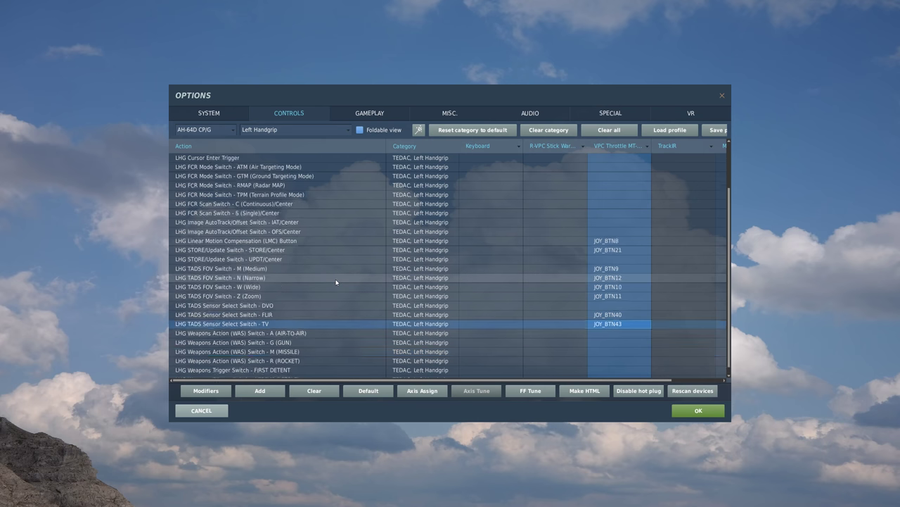
pyautogui.scroll(-1, 336, 282)
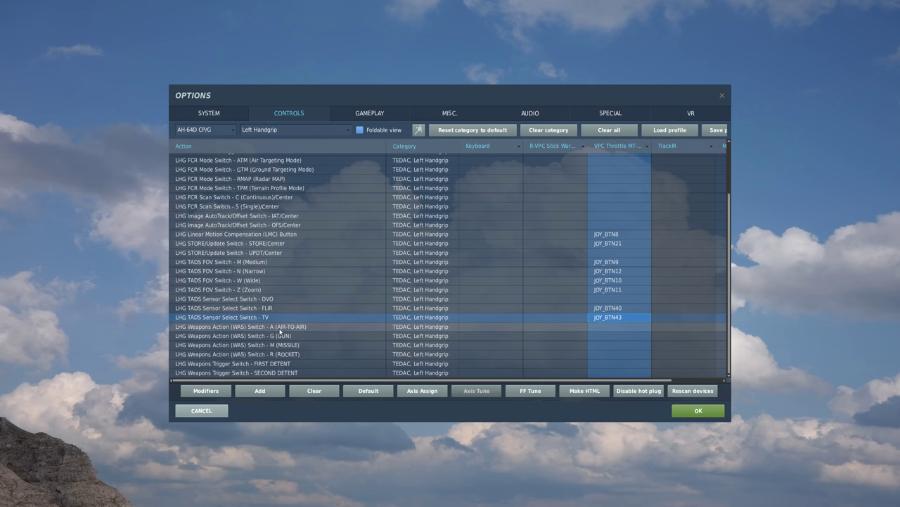
pyautogui.click(290, 335)
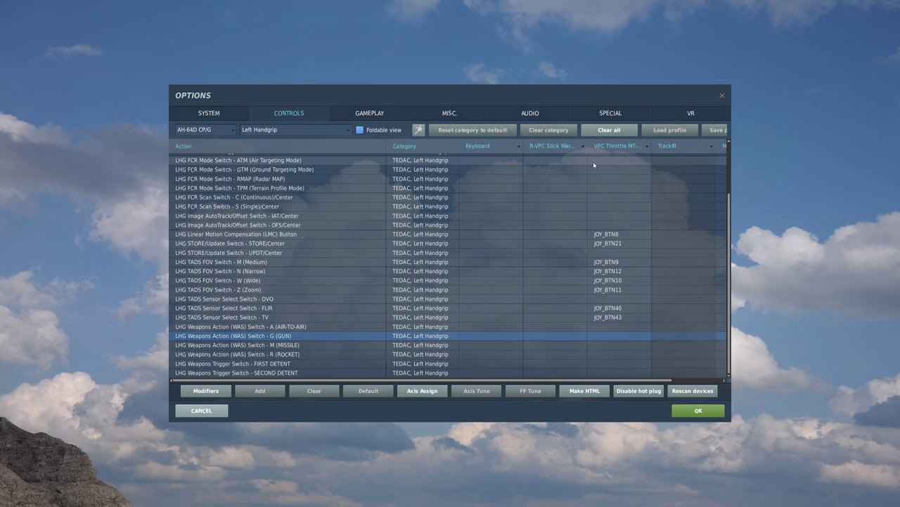
pyautogui.click(536, 336)
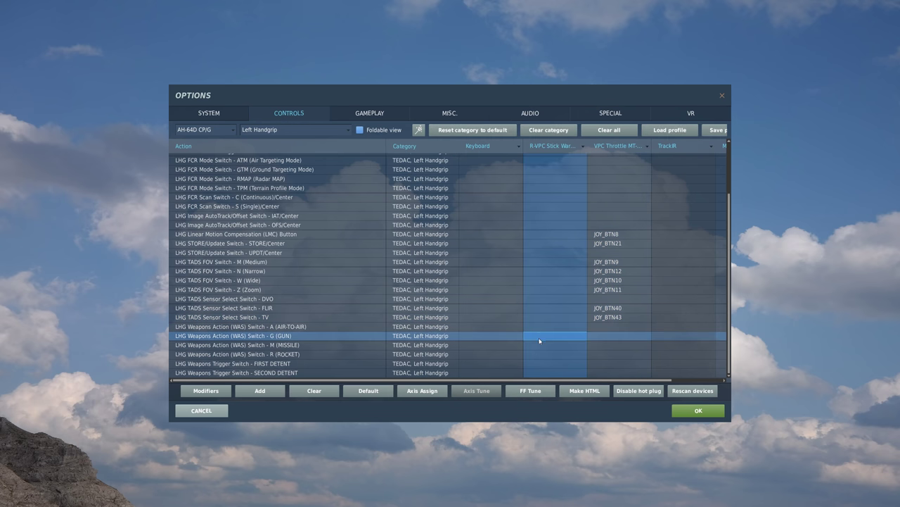
pyautogui.doubleClick(541, 336)
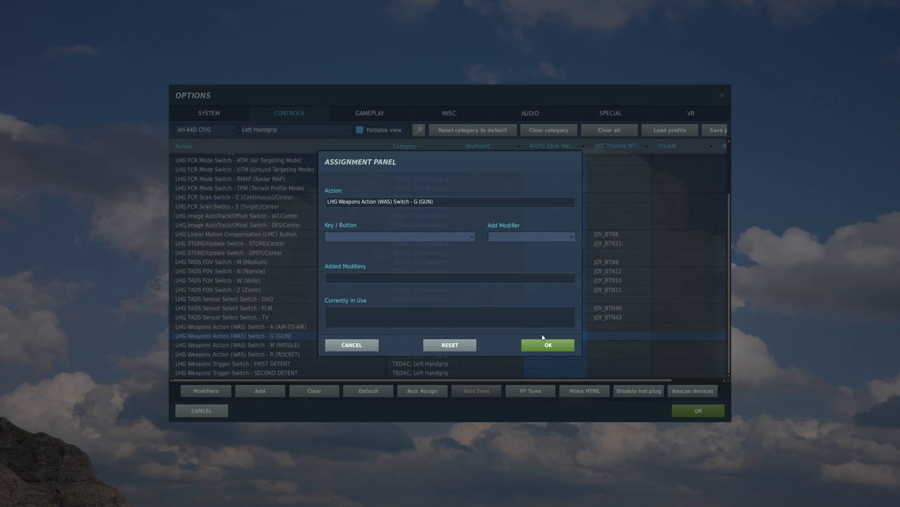
pyautogui.click(542, 343)
# Assign LHG Weapons Action (WAS) Switch - M (MISSILE) to JOY_BTN27 and R (ROCKET) to JOY_BTN29 on the R-VPC Stick.
pyautogui.click(283, 345)
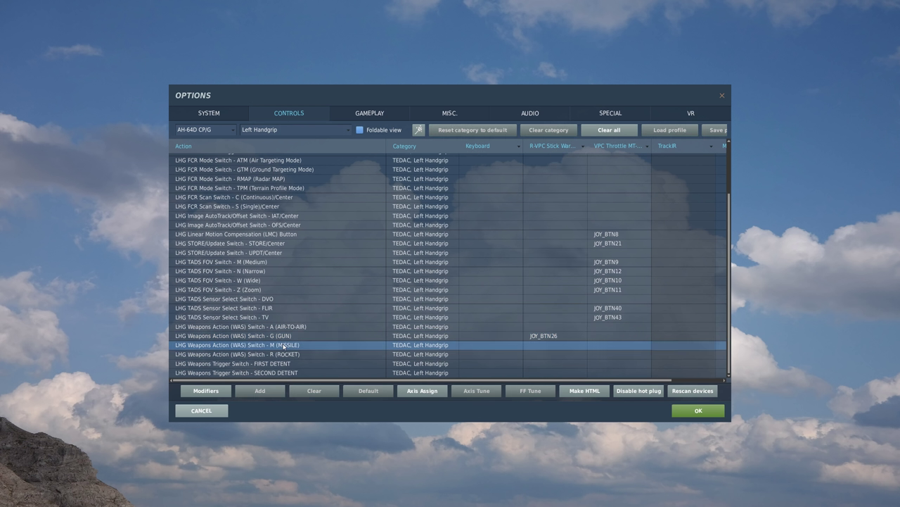
pyautogui.click(542, 344)
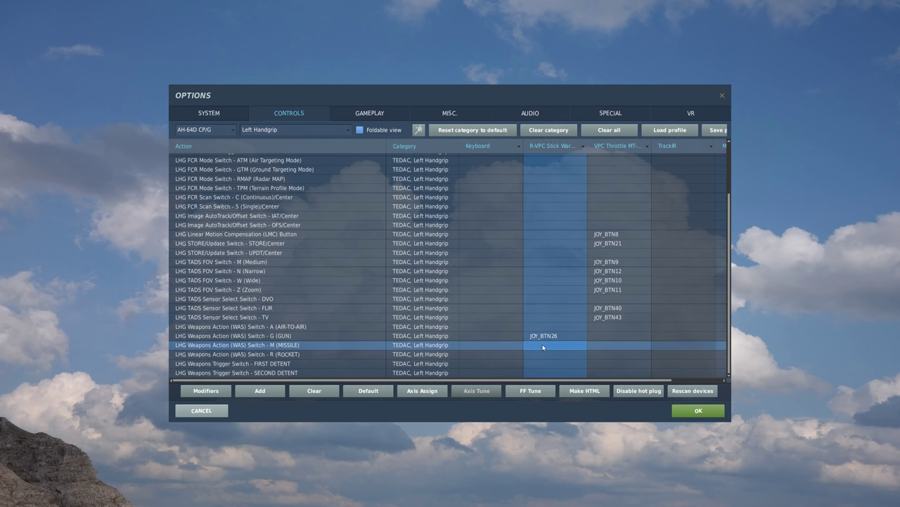
pyautogui.doubleClick(542, 345)
pyautogui.click(544, 345)
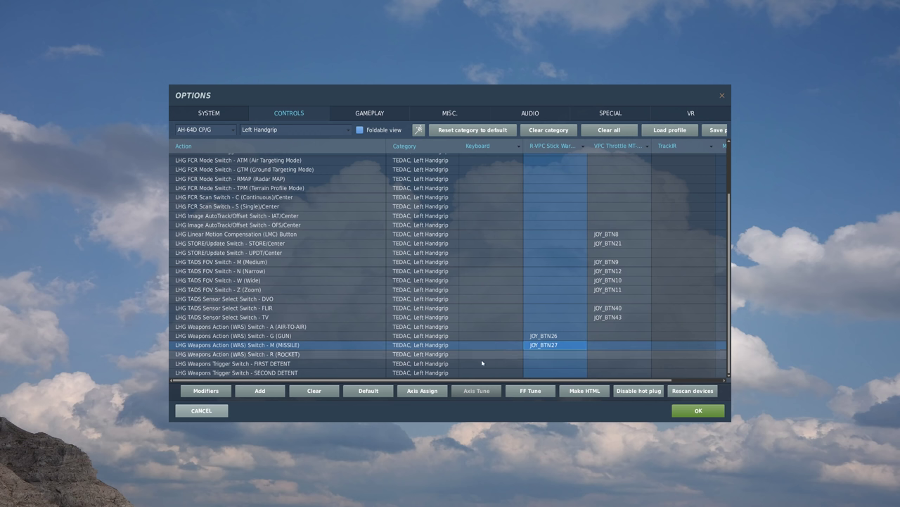
pyautogui.click(505, 357)
pyautogui.doubleClick(546, 356)
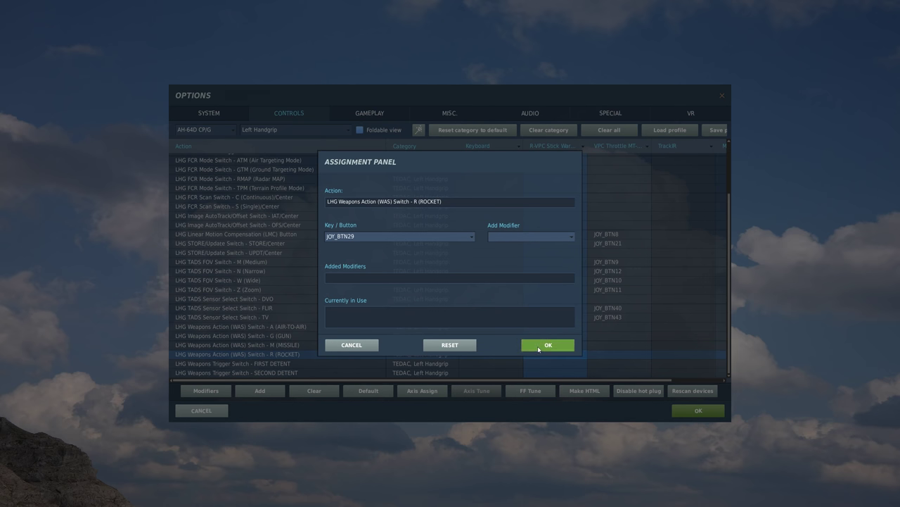
pyautogui.click(538, 348)
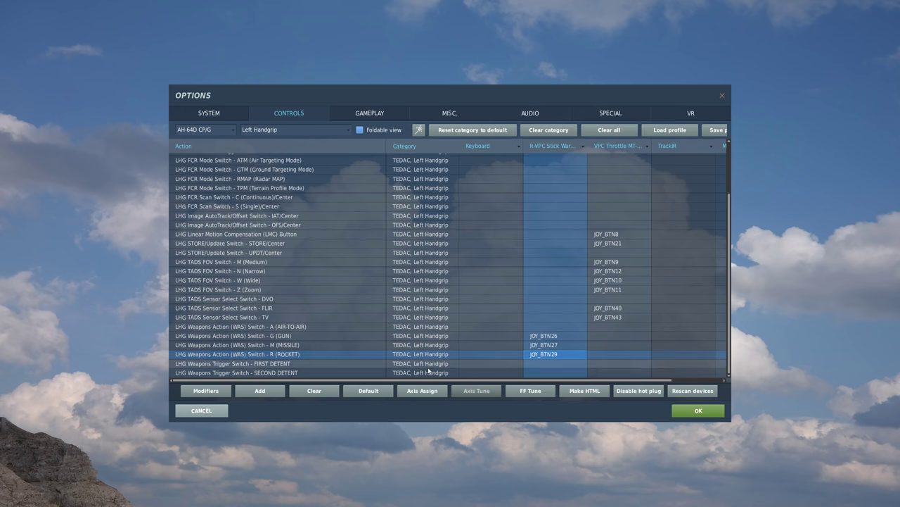
# Assign LHG Weapons Trigger Switch - SECOND DETENT to JOY_BTN4 and FIRST DETENT to JOY_BTN3 on the R-VPC Stick.
pyautogui.doubleClick(547, 372)
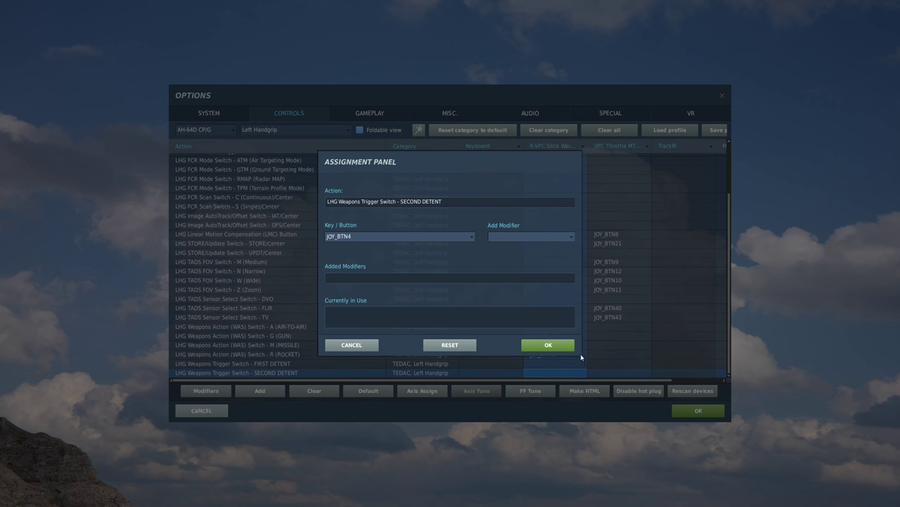
pyautogui.click(570, 346)
pyautogui.doubleClick(537, 363)
pyautogui.click(546, 346)
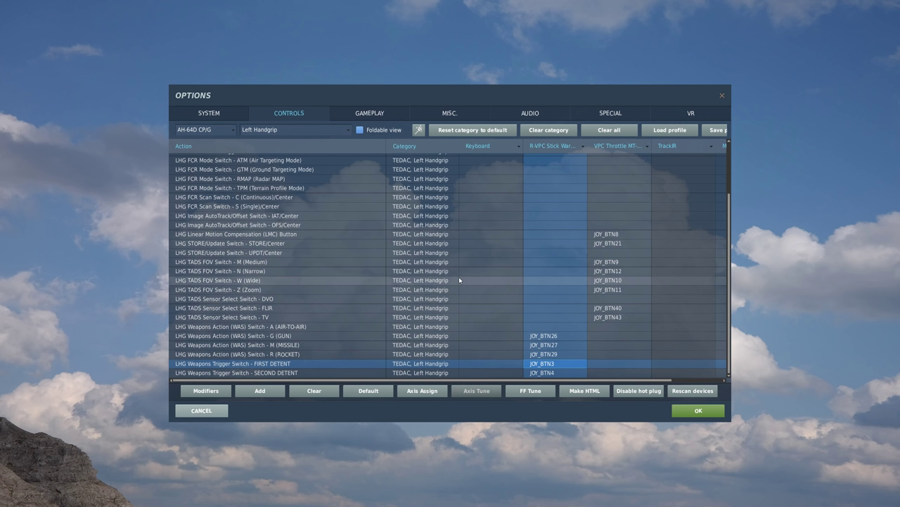
# Show the Right Handgrip category and clear all its assignments for the R-VPC Stick and the VPC Throttle.
pyautogui.scroll(3, 459, 280)
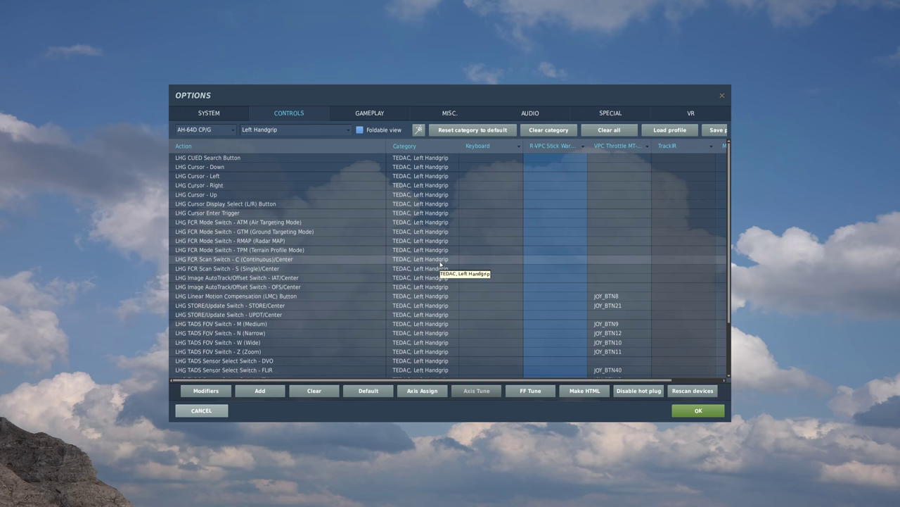
pyautogui.scroll(-3, 441, 264)
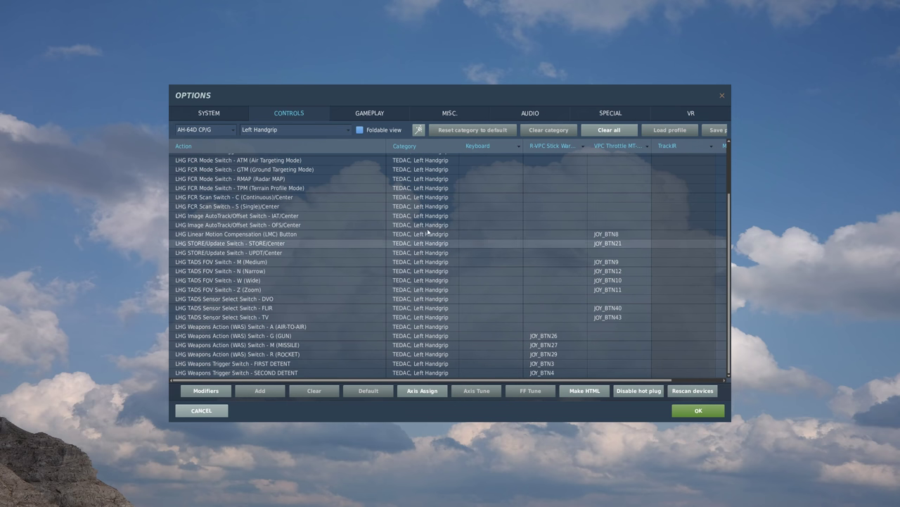
pyautogui.click(306, 134)
pyautogui.scroll(-4, 294, 171)
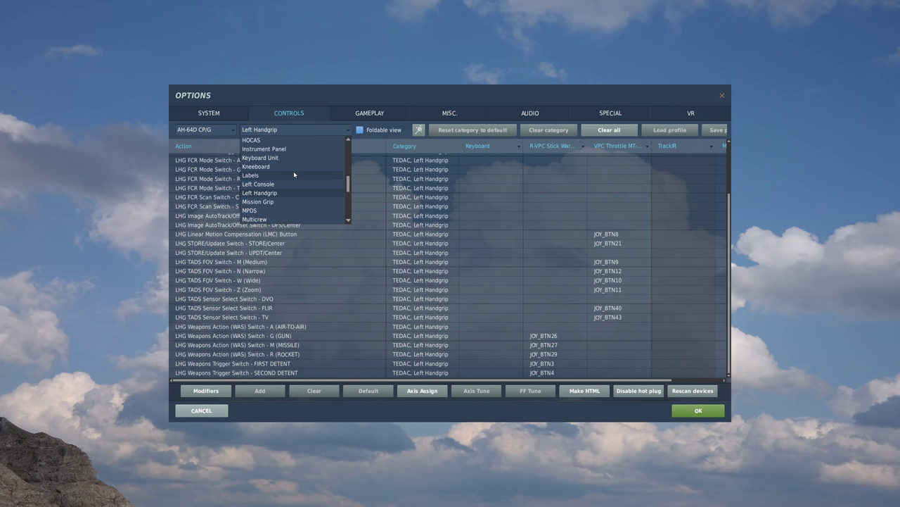
pyautogui.click(274, 201)
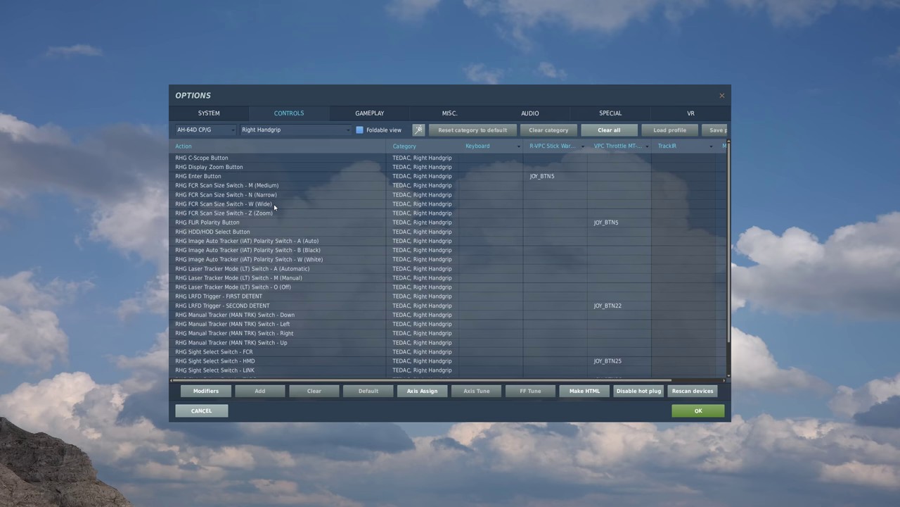
pyautogui.click(556, 203)
pyautogui.click(549, 130)
pyautogui.click(422, 276)
pyautogui.click(595, 295)
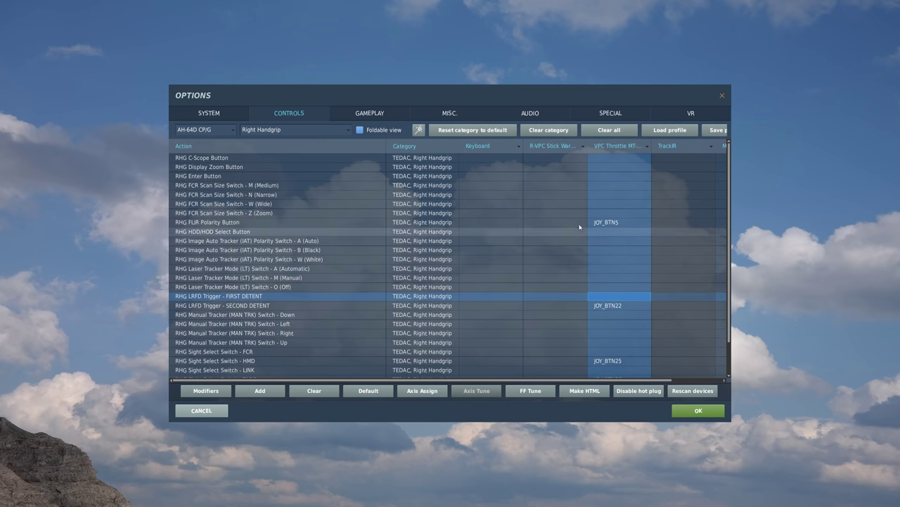
pyautogui.click(548, 129)
pyautogui.click(424, 276)
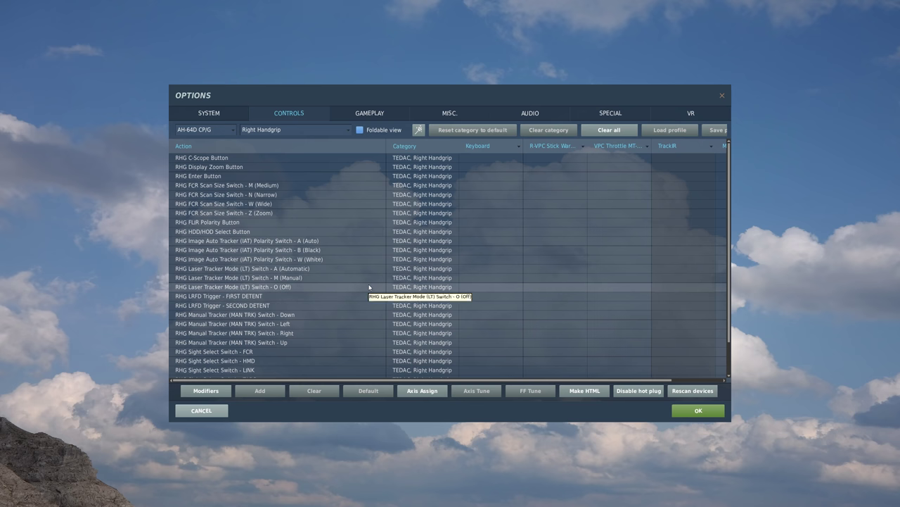
# Assign RHG Enter Button to JOY_BTN5 on the R-VPC Stick and RHG FLIR Polarity Button to JOY_BTN5 on the VPC Throttle.
pyautogui.click(210, 181)
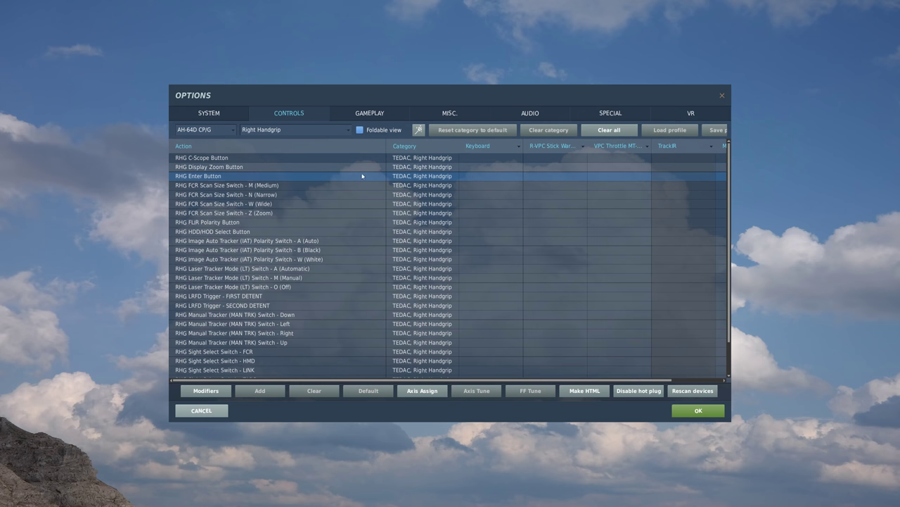
pyautogui.click(553, 176)
pyautogui.doubleClick(551, 175)
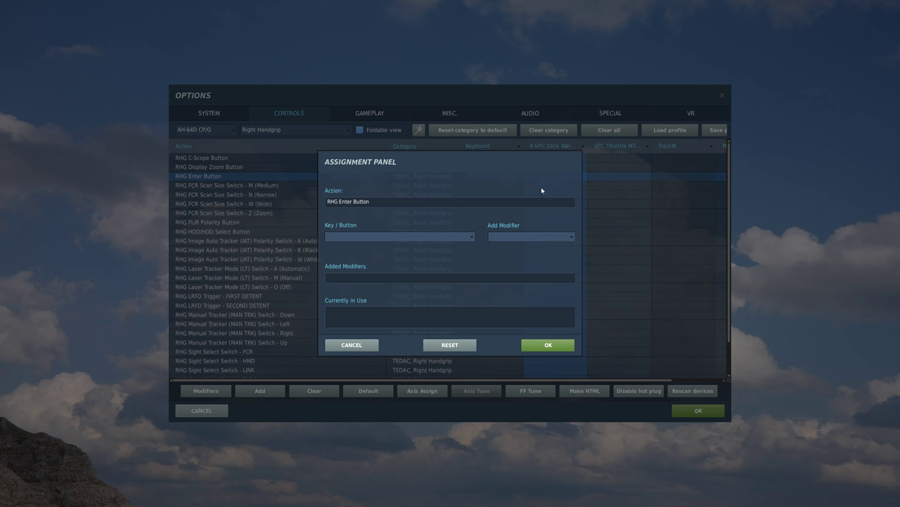
pyautogui.click(548, 344)
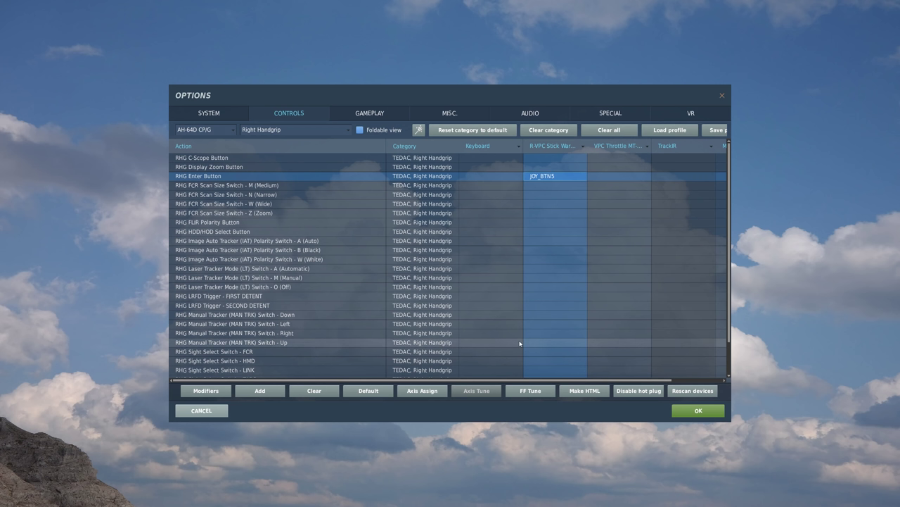
pyautogui.click(255, 222)
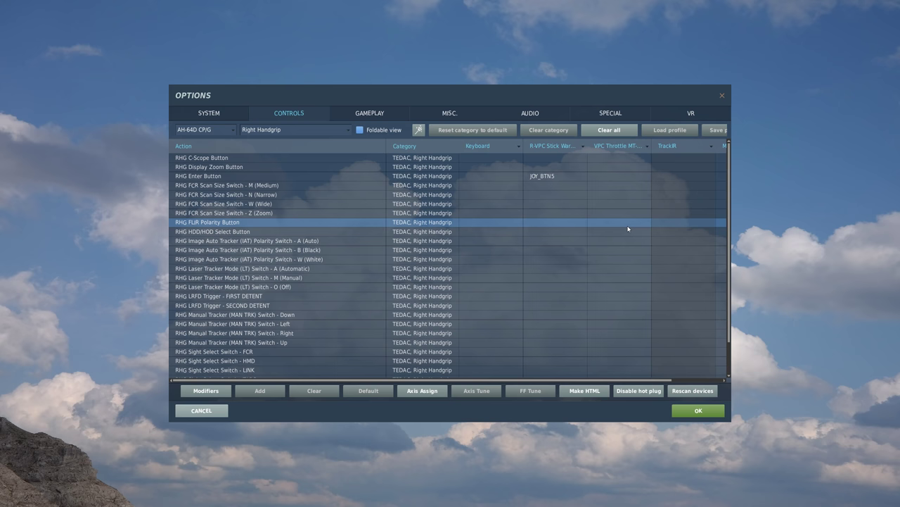
pyautogui.click(628, 227)
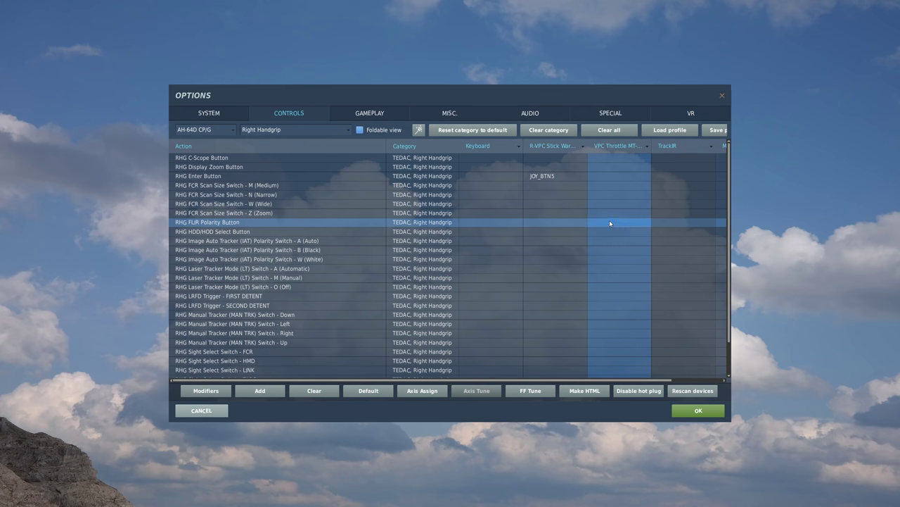
pyautogui.doubleClick(610, 224)
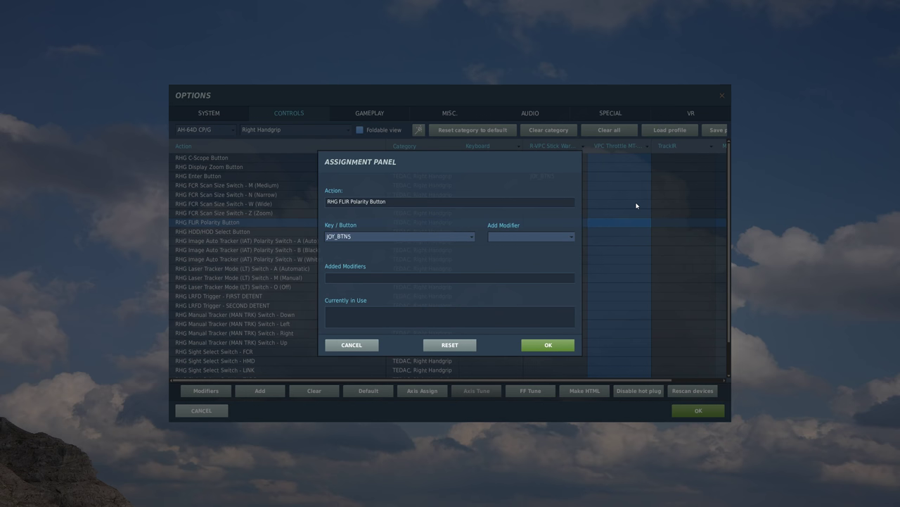
pyautogui.click(548, 344)
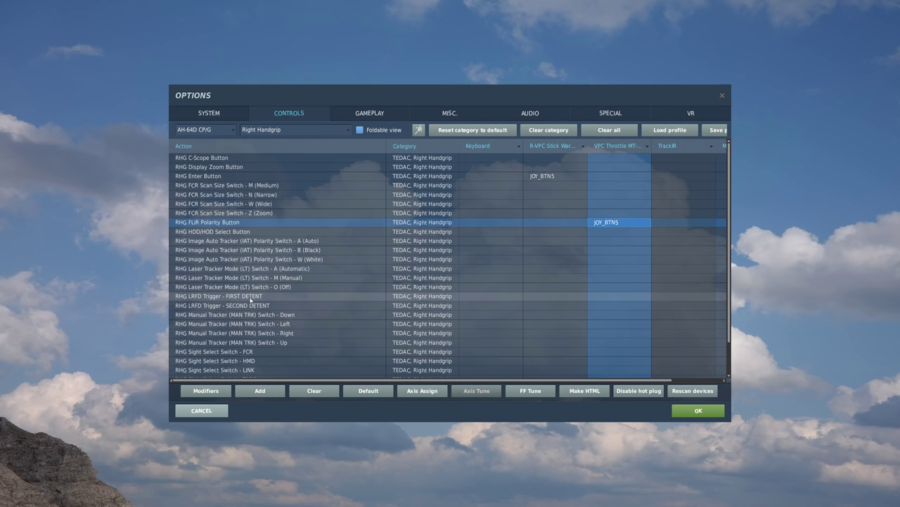
# Assign RHG LRFD Trigger - SECOND DETENT to JOY_BTN22 on the VPC Throttle.
pyautogui.click(252, 304)
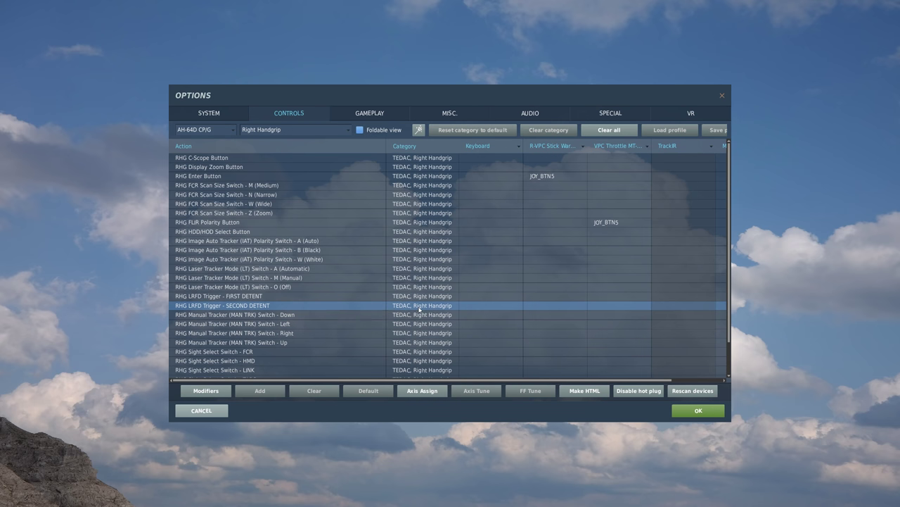
pyautogui.click(598, 307)
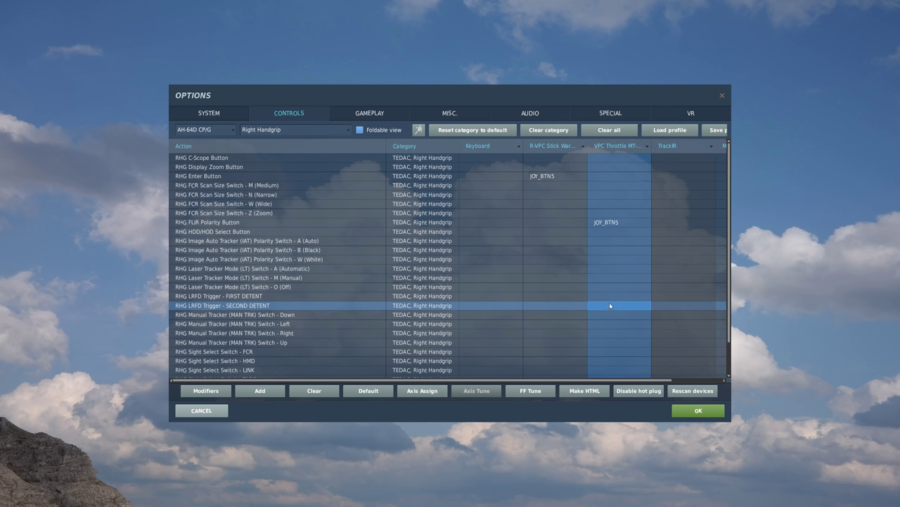
pyautogui.doubleClick(608, 306)
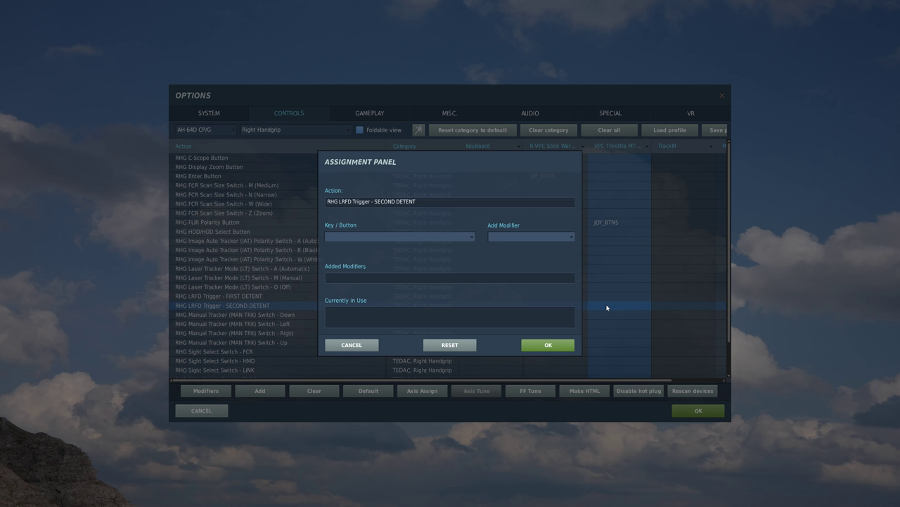
pyautogui.click(552, 346)
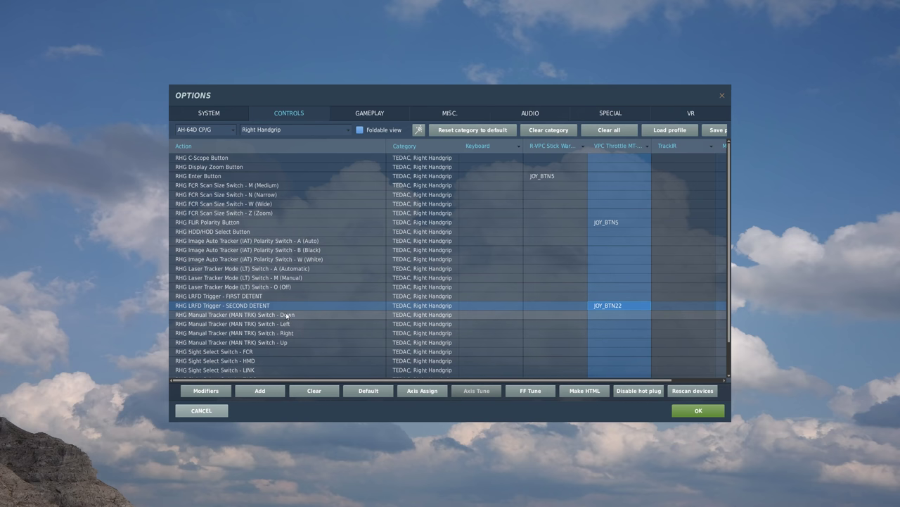
# Assign RHG Sight Select Switch - HMD to JOY_BTN25 and TADS to JOY_BTN26 on the VPC Throttle.
pyautogui.scroll(-1, 286, 313)
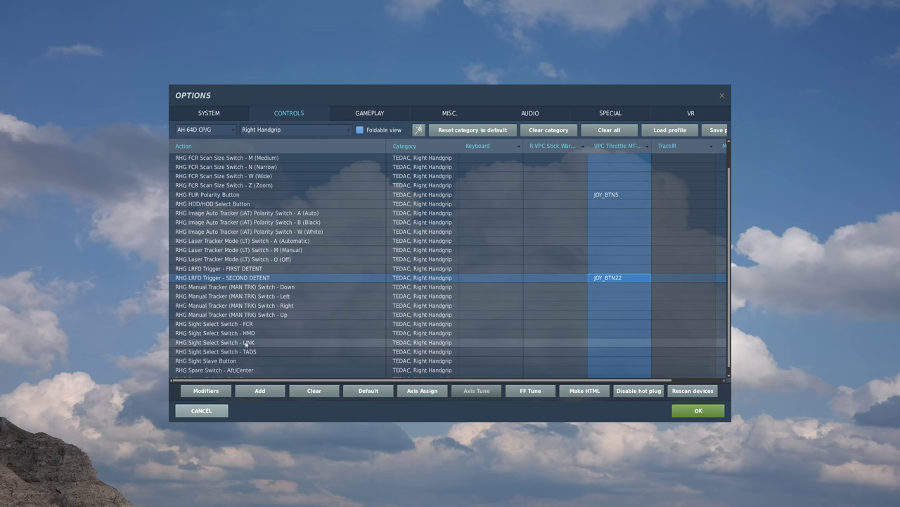
pyautogui.click(250, 335)
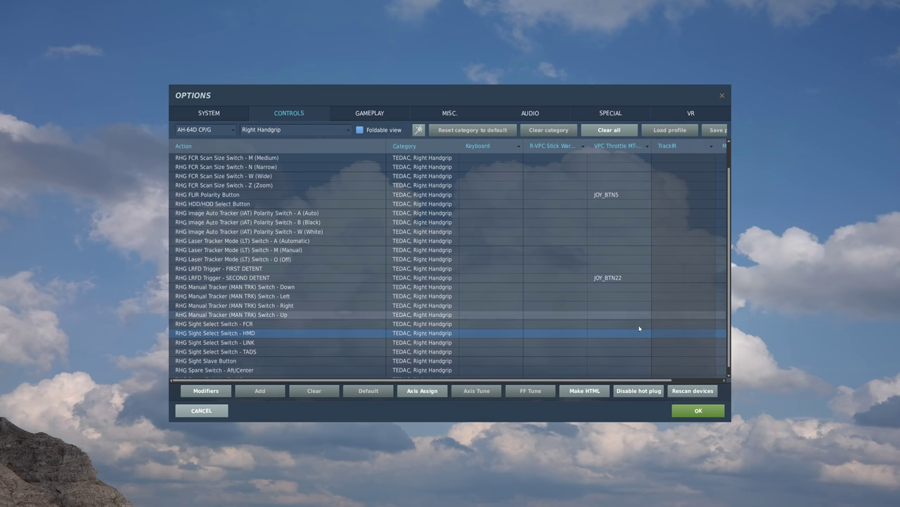
pyautogui.click(624, 335)
pyautogui.doubleClick(622, 334)
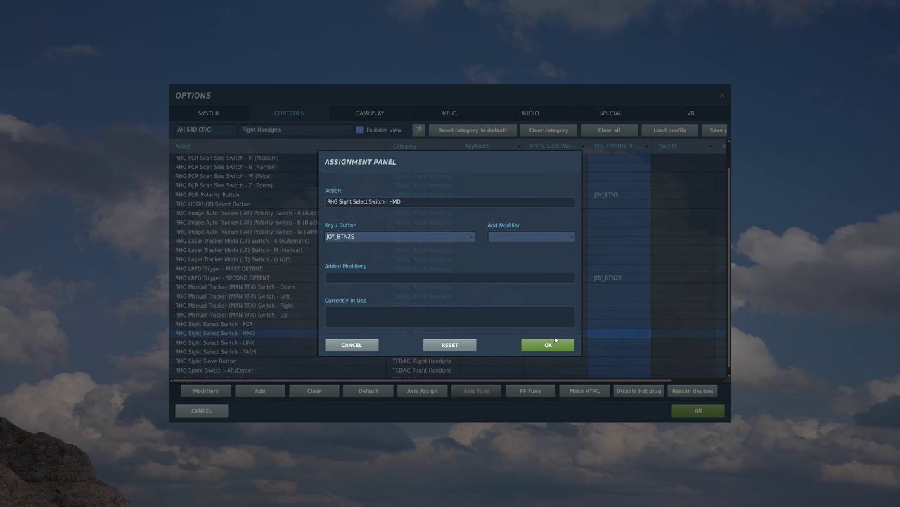
pyautogui.click(545, 346)
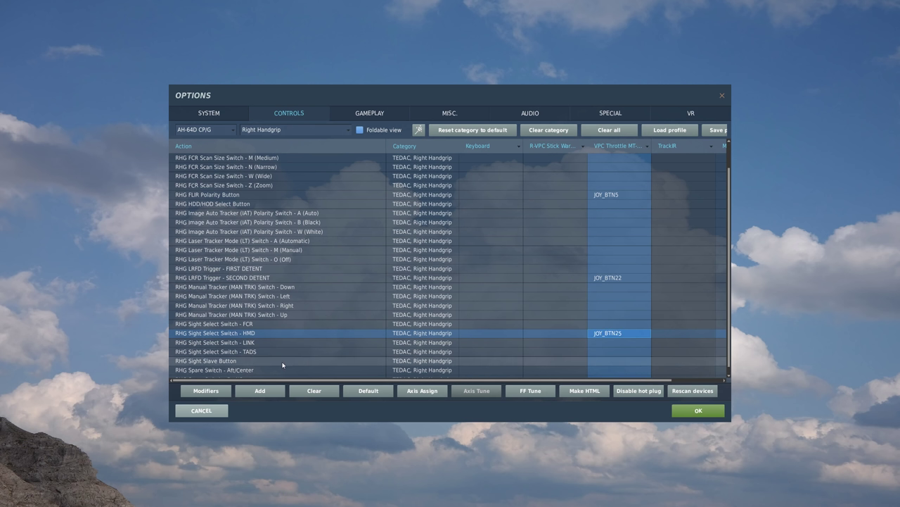
pyautogui.click(520, 352)
pyautogui.doubleClick(608, 350)
pyautogui.click(548, 345)
# Assign RHG Sight Slave Button to JOY_BTN32 on the VPC Throttle.
pyautogui.scroll(-1, 349, 308)
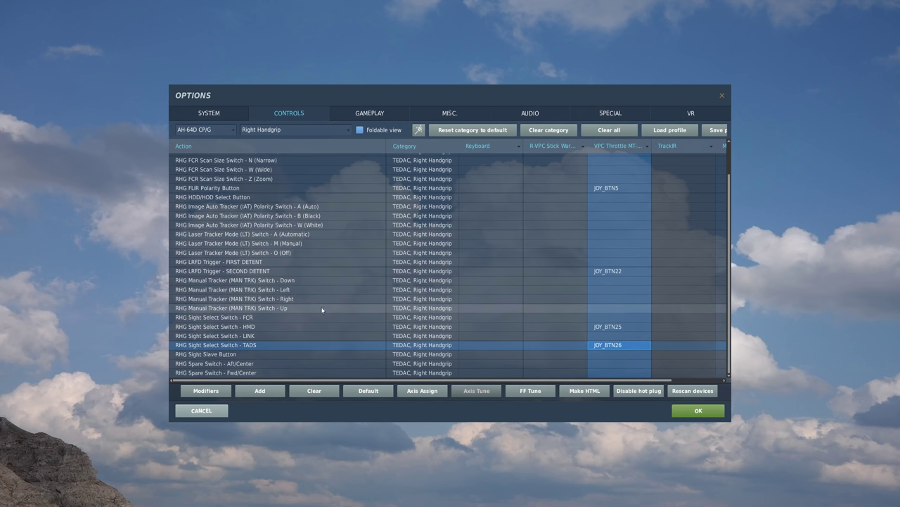
pyautogui.click(263, 354)
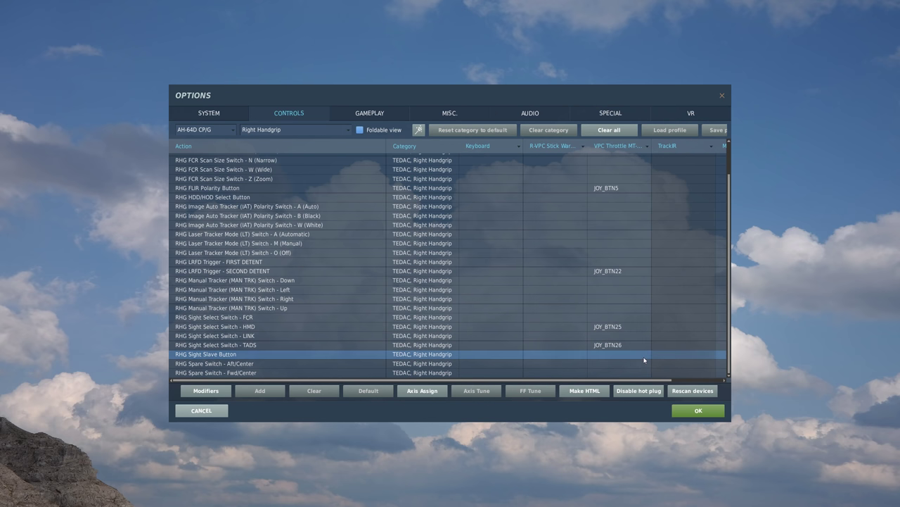
pyautogui.doubleClick(622, 356)
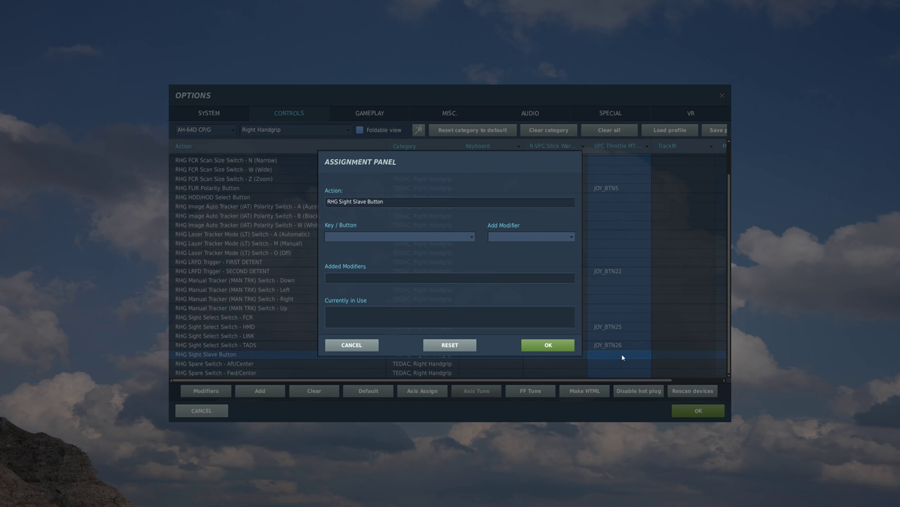
pyautogui.click(548, 345)
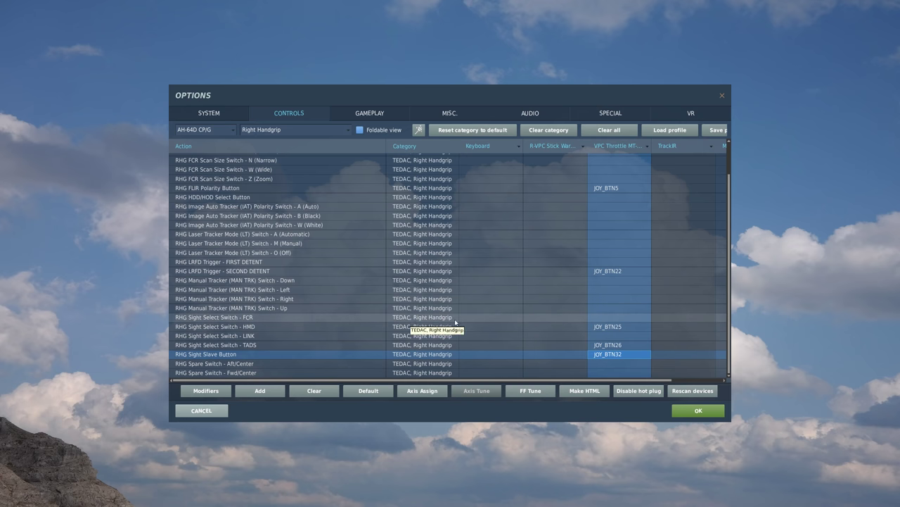
# Show the George AI Helper category and clear the VPC Throttle assignment of George AI Helper Interface - Show/Hide.
pyautogui.click(283, 129)
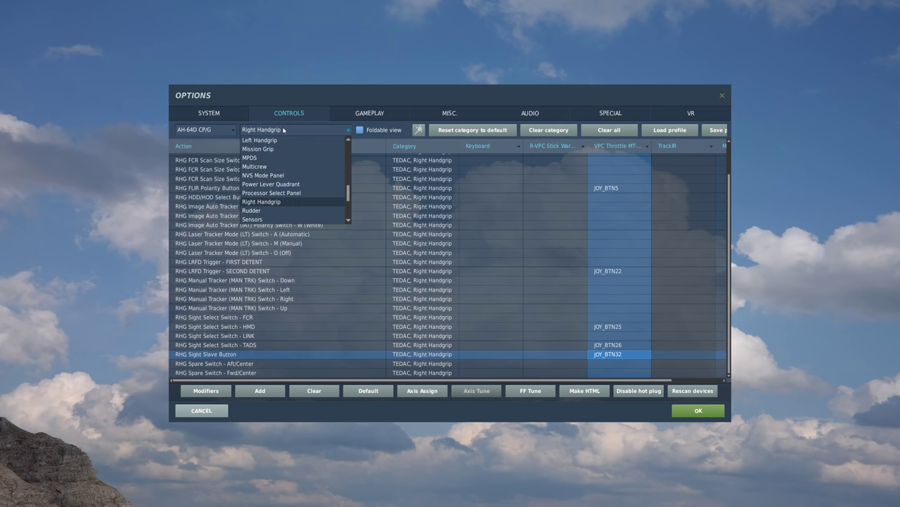
pyautogui.scroll(5, 295, 169)
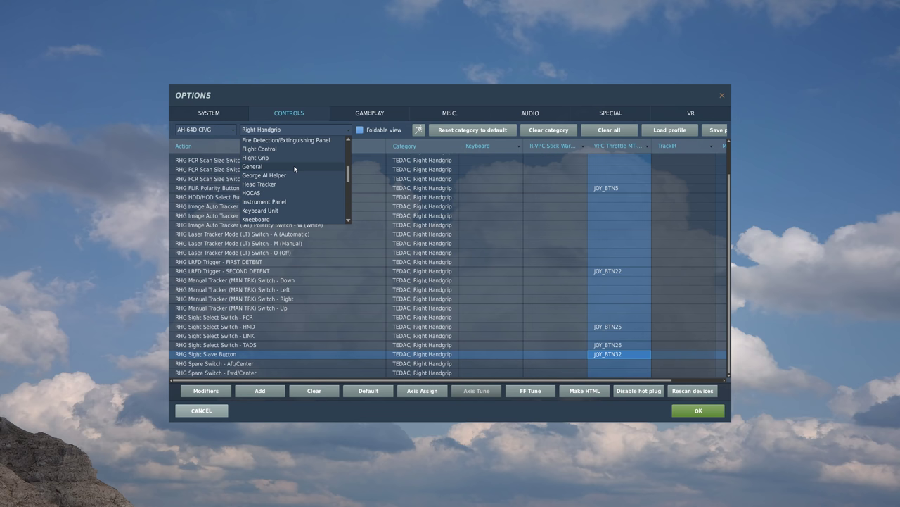
pyautogui.scroll(1, 291, 170)
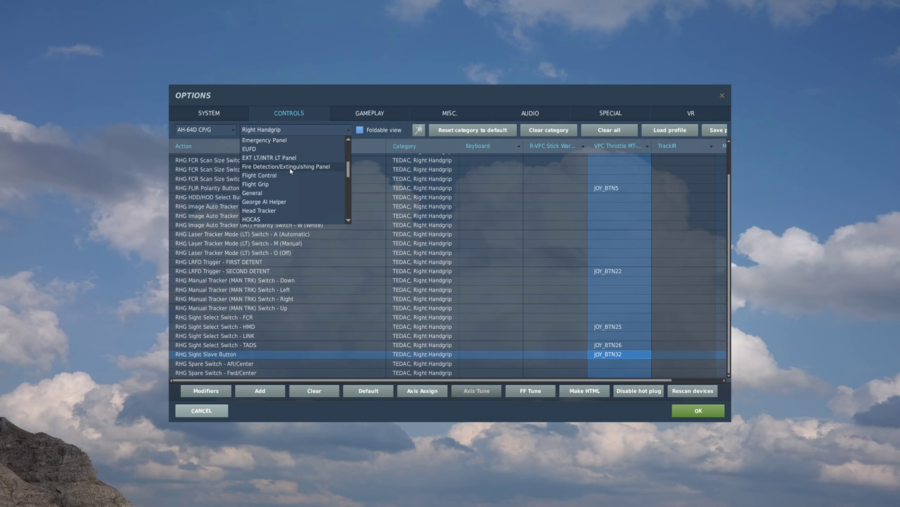
pyautogui.click(268, 202)
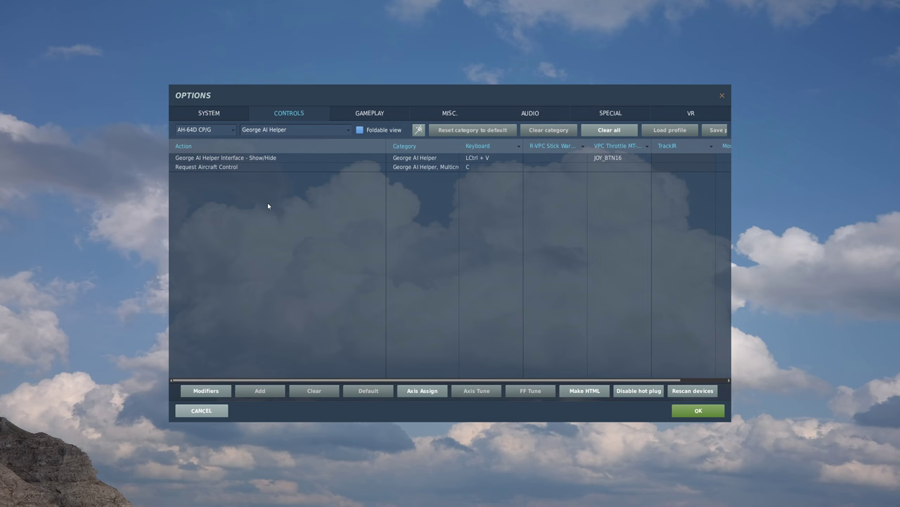
pyautogui.click(603, 158)
pyautogui.click(304, 389)
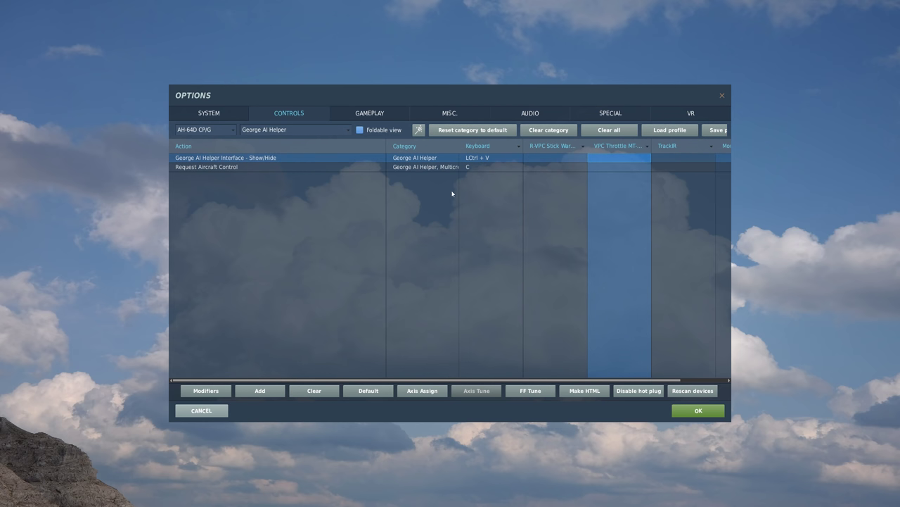
# Assign George AI Helper Interface - Show/Hide to JOY_BTN16 on the VPC Throttle and save the options.
pyautogui.doubleClick(617, 158)
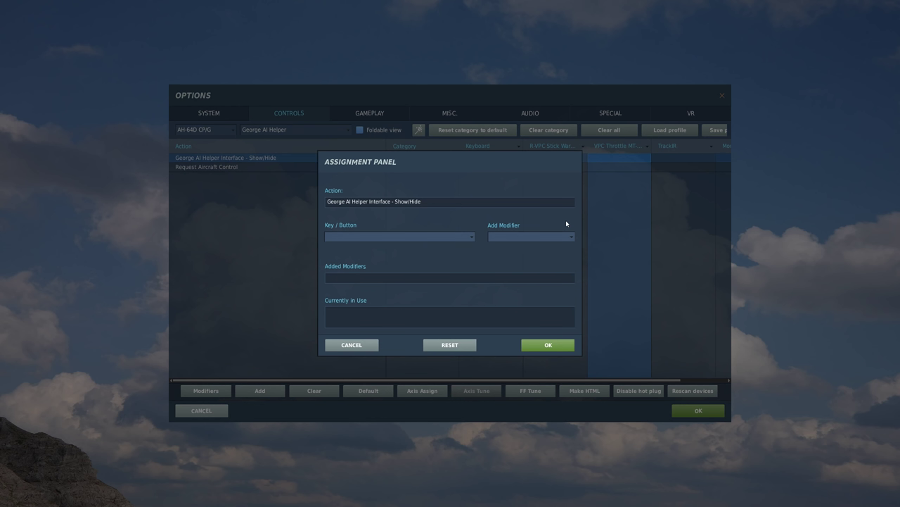
pyautogui.click(548, 344)
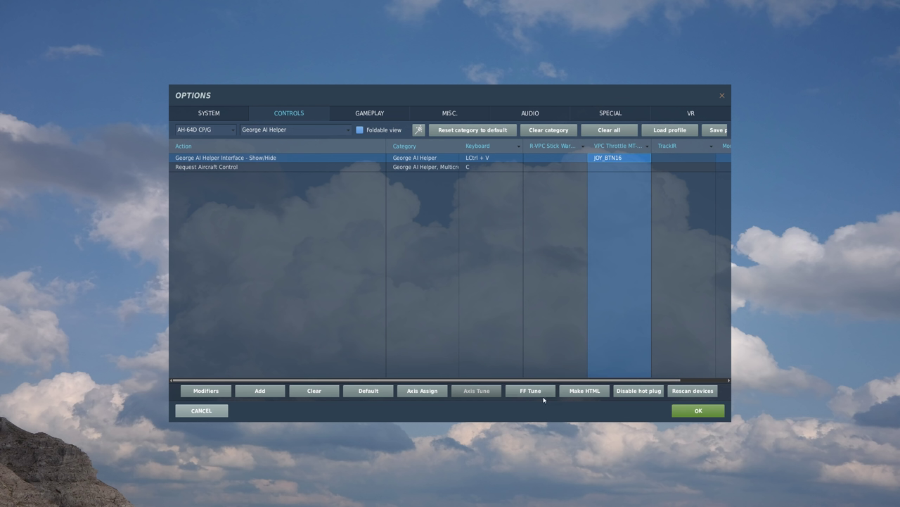
pyautogui.click(707, 412)
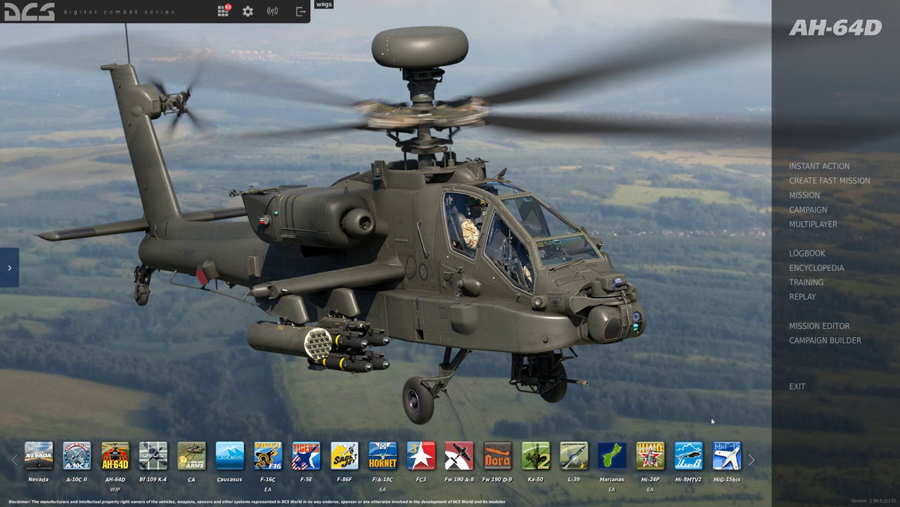